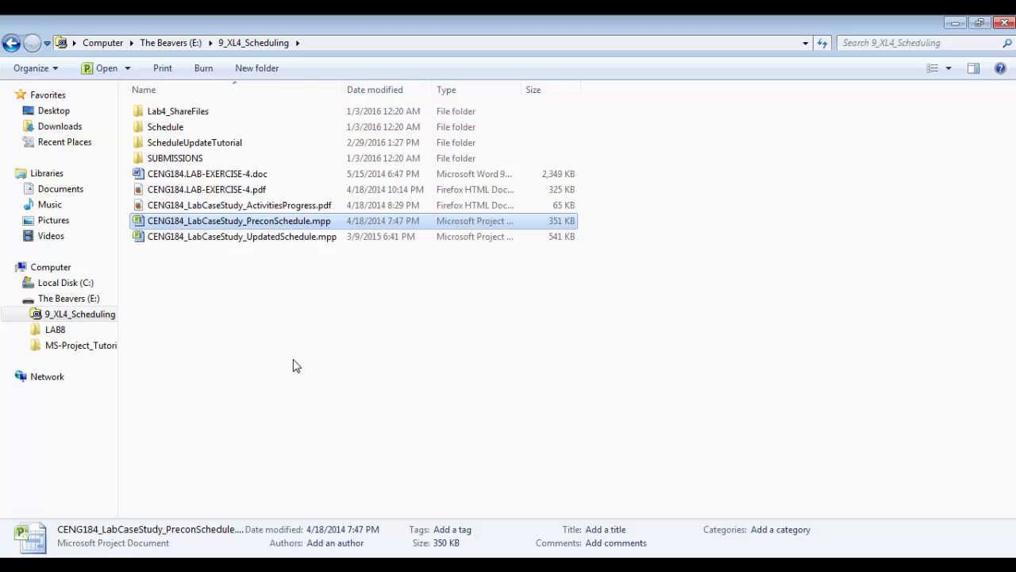
Open CENG184_LabCaseStudy_ActivitiesProgress.pdf with Adobe Reader from Windows Explorer
left_click(199, 209)
right_click(198, 209)
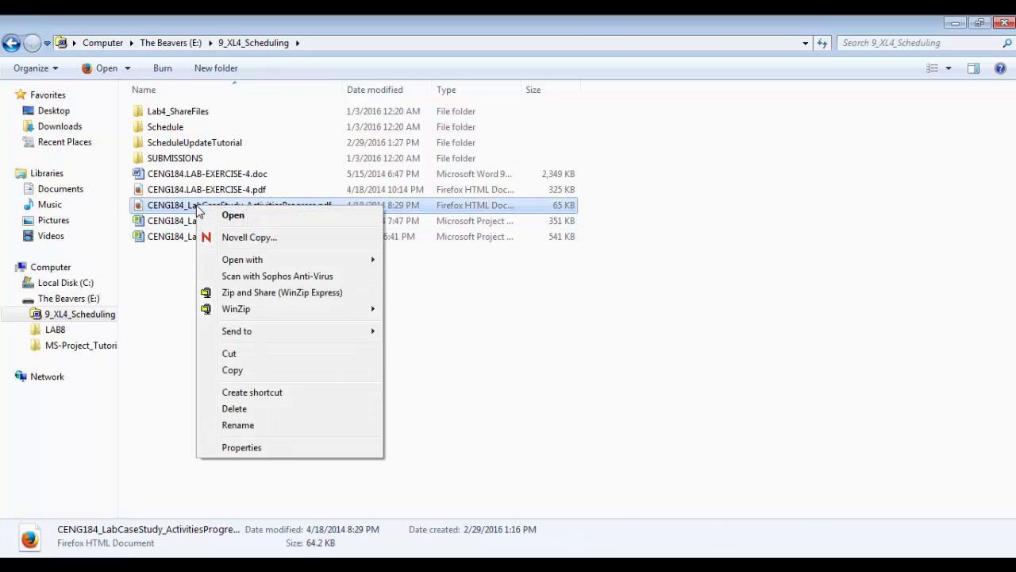
mouse_move(315, 264)
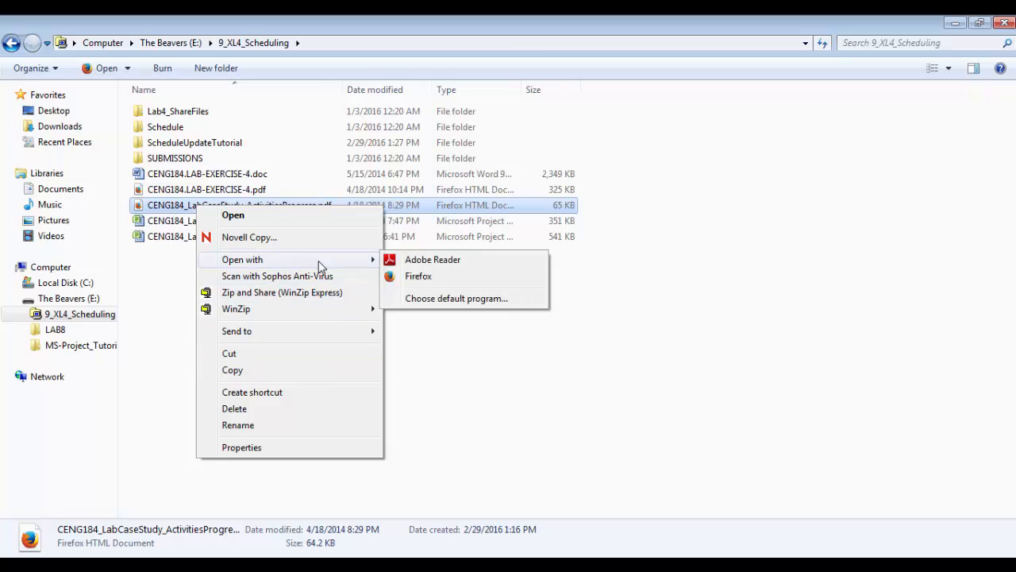
left_click(408, 261)
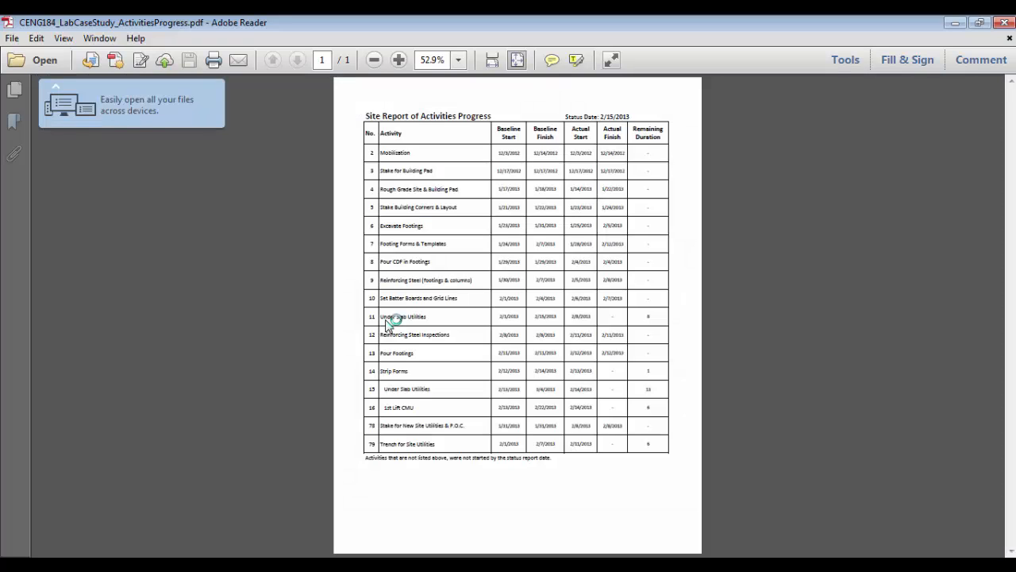
Zoom the site report to 100% and highlight Mobilization's actual start and finish dates
key("ctrl+1")
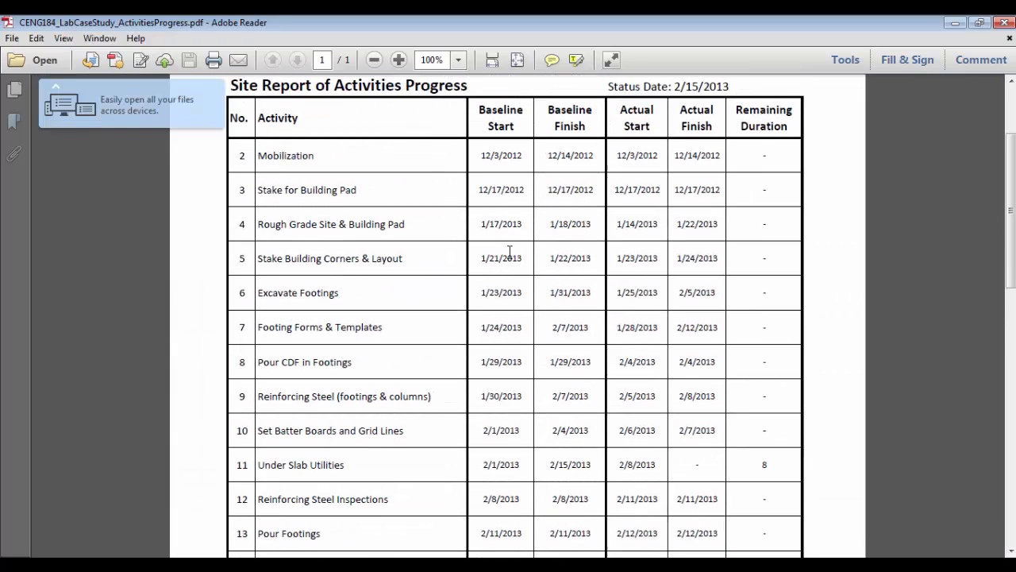
scroll(512, 254, "up", 2)
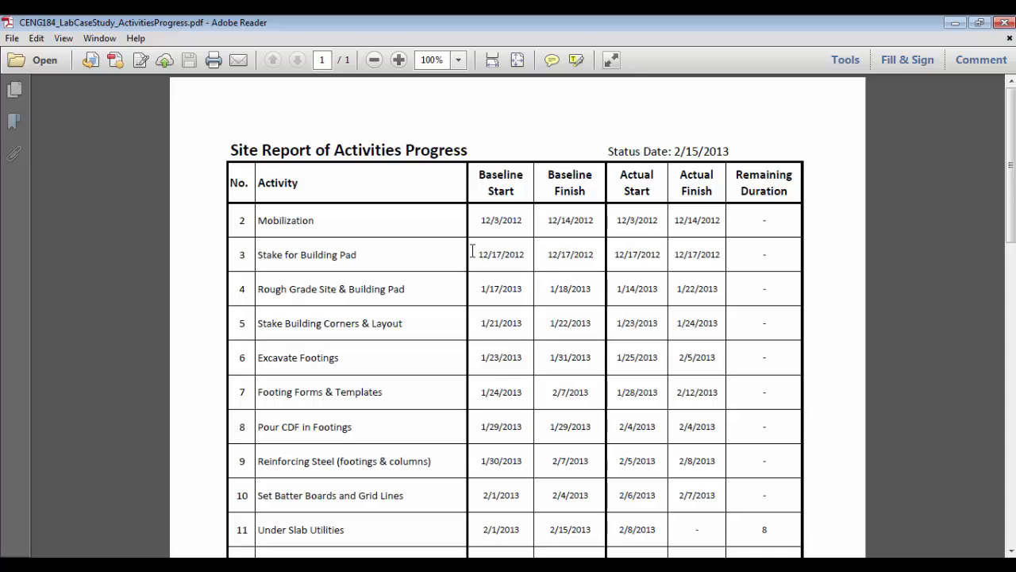
scroll(556, 263, "down", 1)
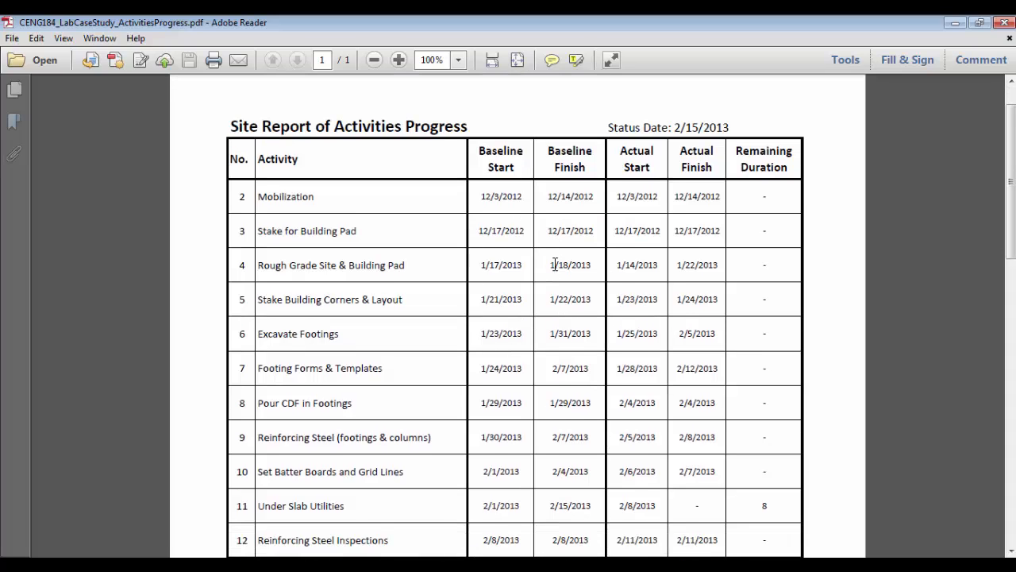
scroll(555, 264, "up", 1)
scroll(555, 263, "down", 1)
scroll(556, 261, "up", 1)
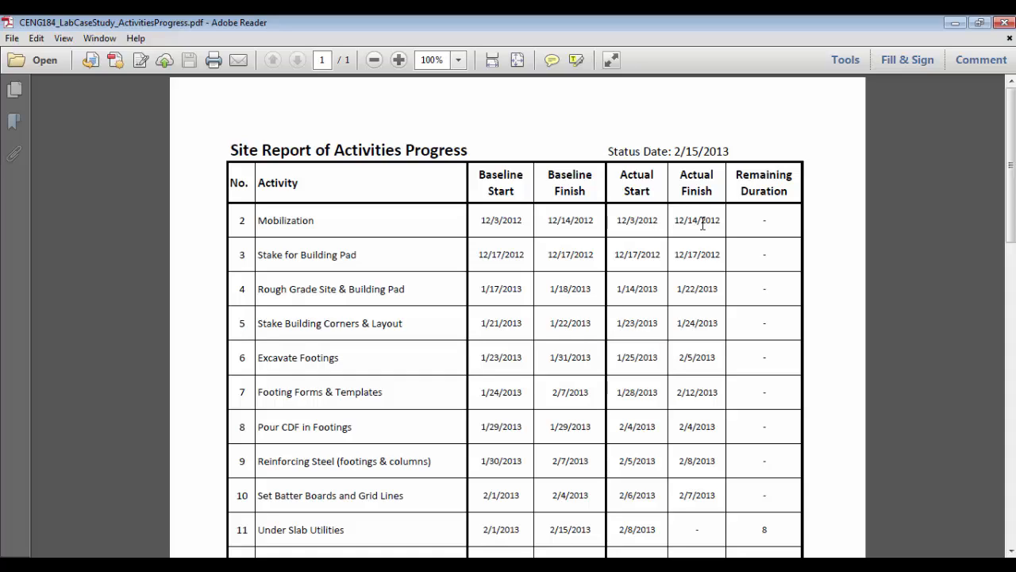
left_click_drag(616, 220, 756, 219)
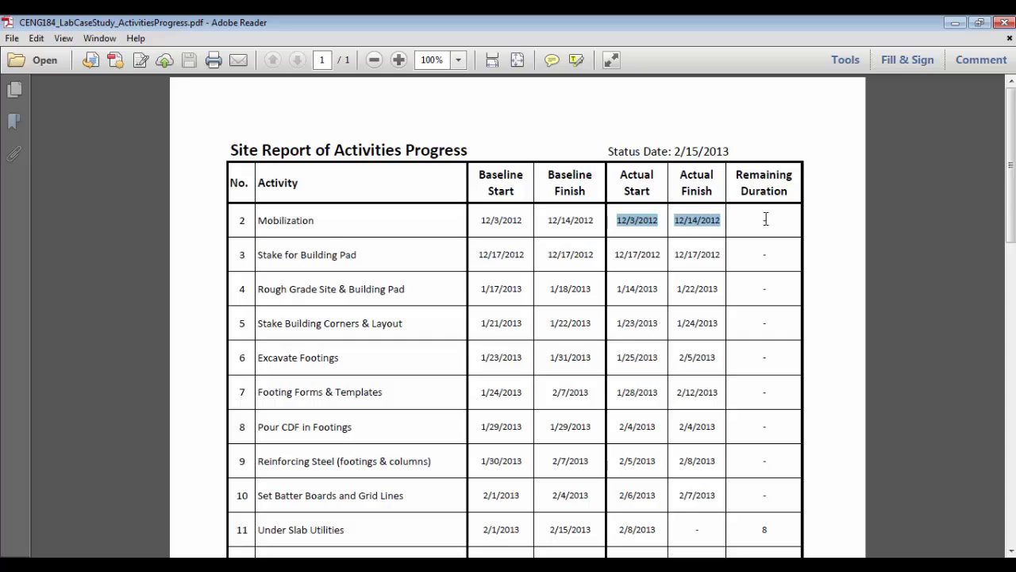
left_click(238, 220)
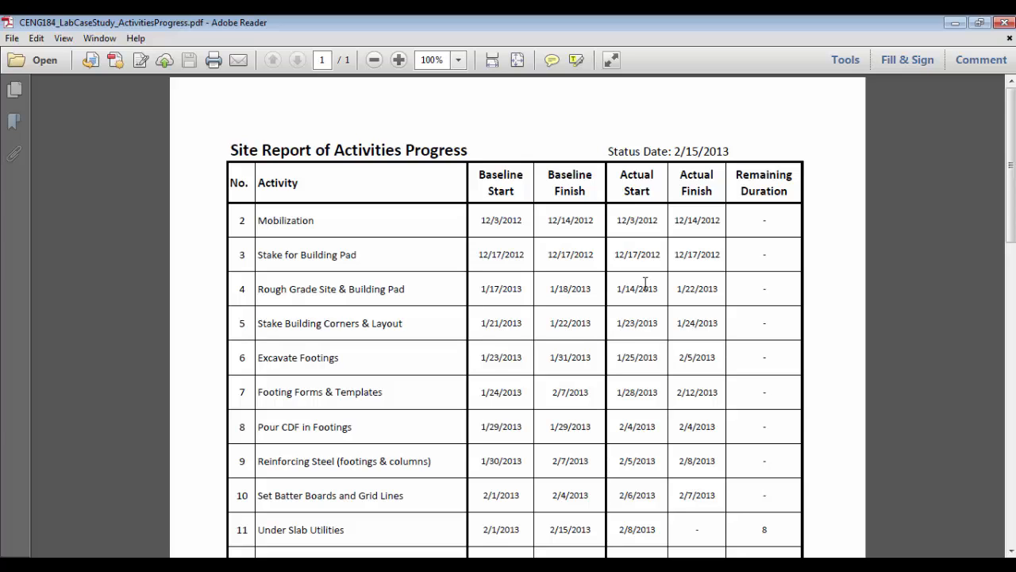
Scroll through the progress report's activity table to review the remaining rows
scroll(646, 283, "down", 7)
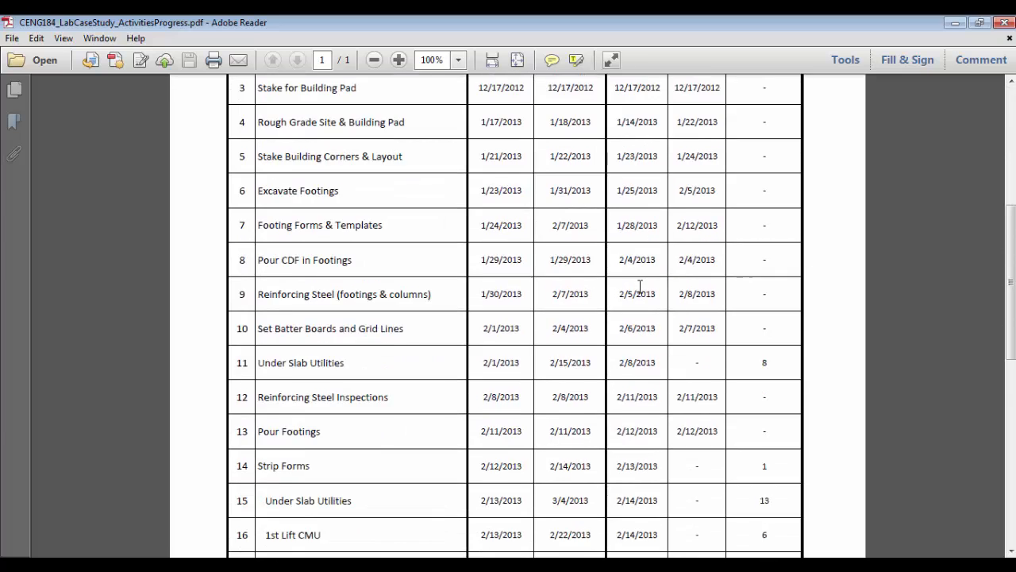
scroll(642, 282, "down", 1)
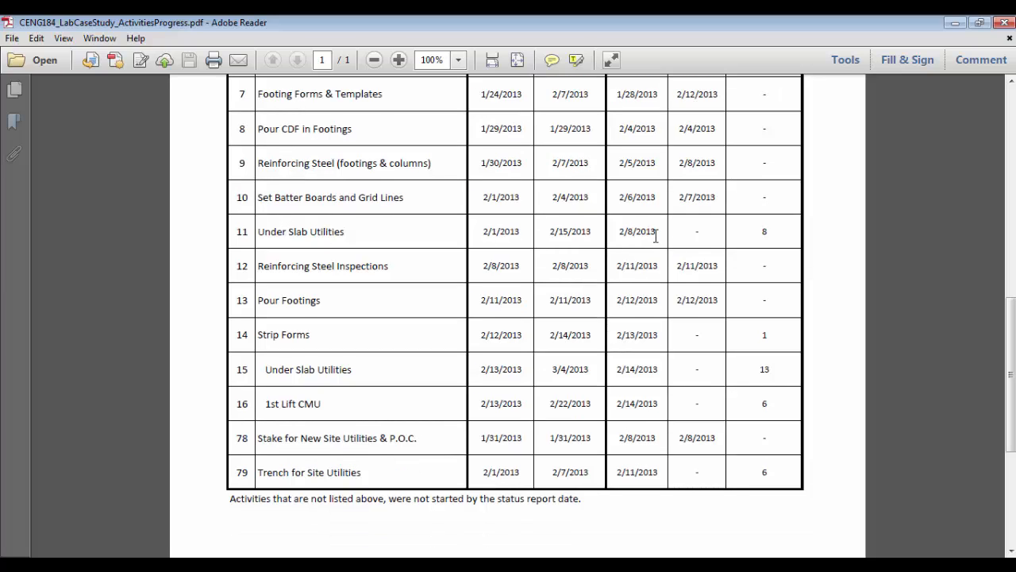
scroll(691, 286, "up", 5)
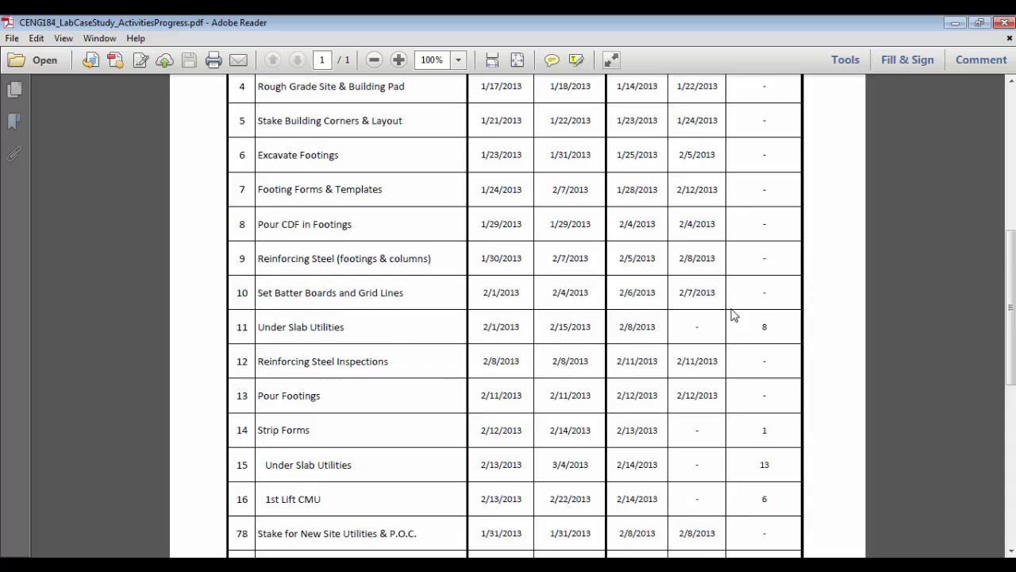
scroll(718, 349, "up", 2)
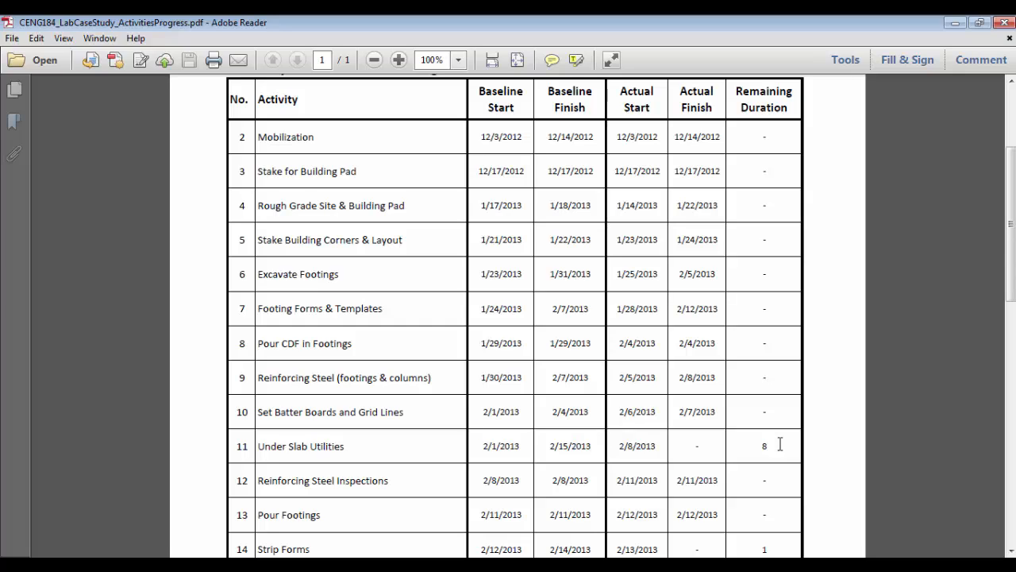
right_click(779, 445)
left_click(764, 459)
Highlight Under Slab Utilities' remaining duration of 8, then switch to the Microsoft Project schedule
scroll(804, 429, "up", 1)
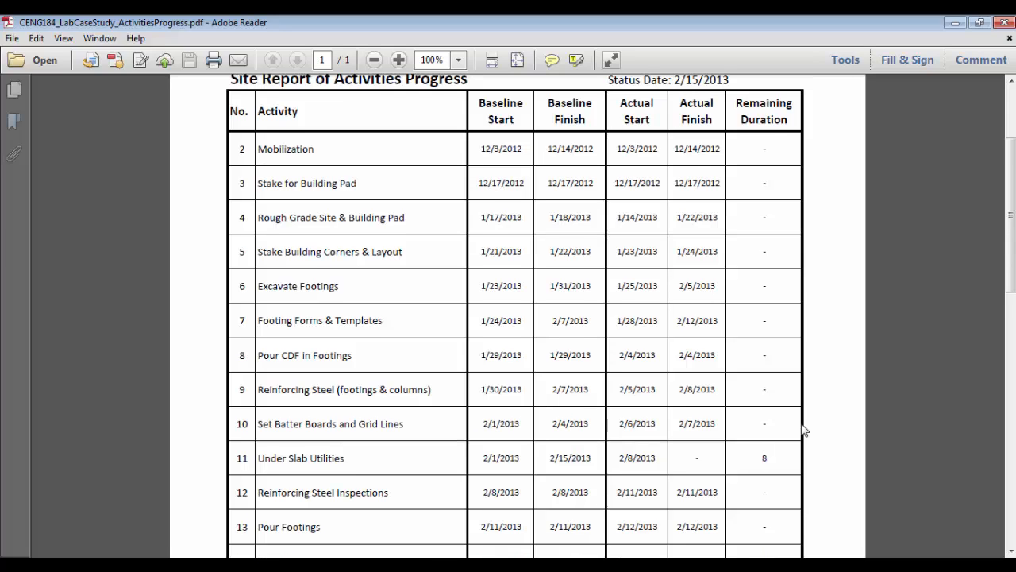
scroll(803, 430, "up", 1)
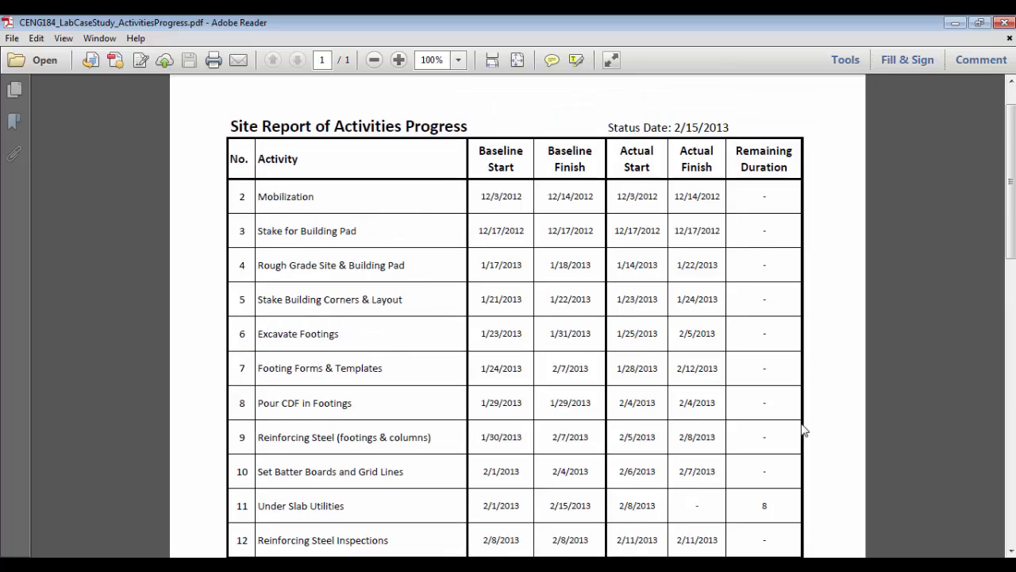
scroll(803, 430, "down", 2)
scroll(804, 430, "up", 2)
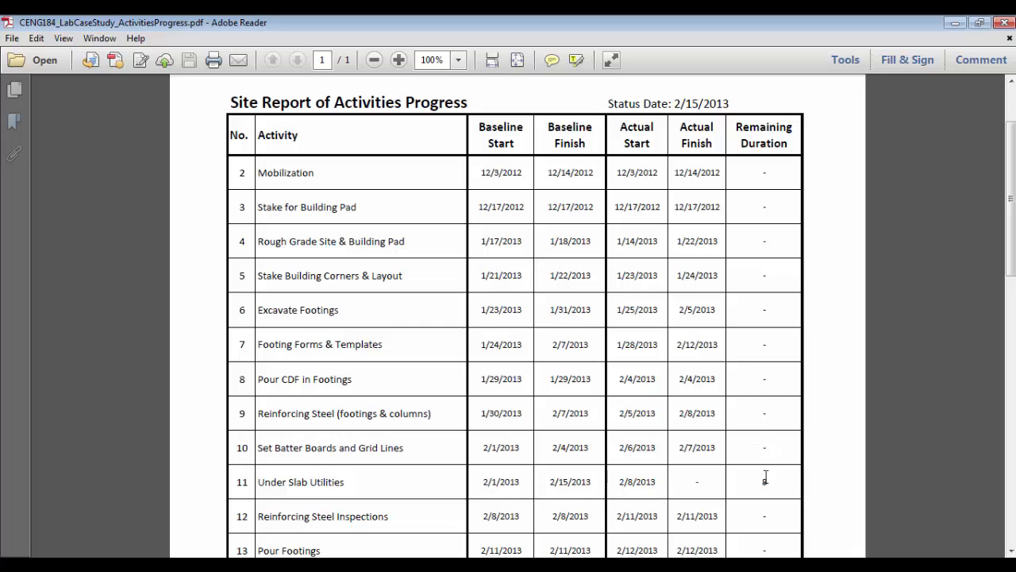
left_click_drag(766, 480, 744, 483)
left_click(346, 565)
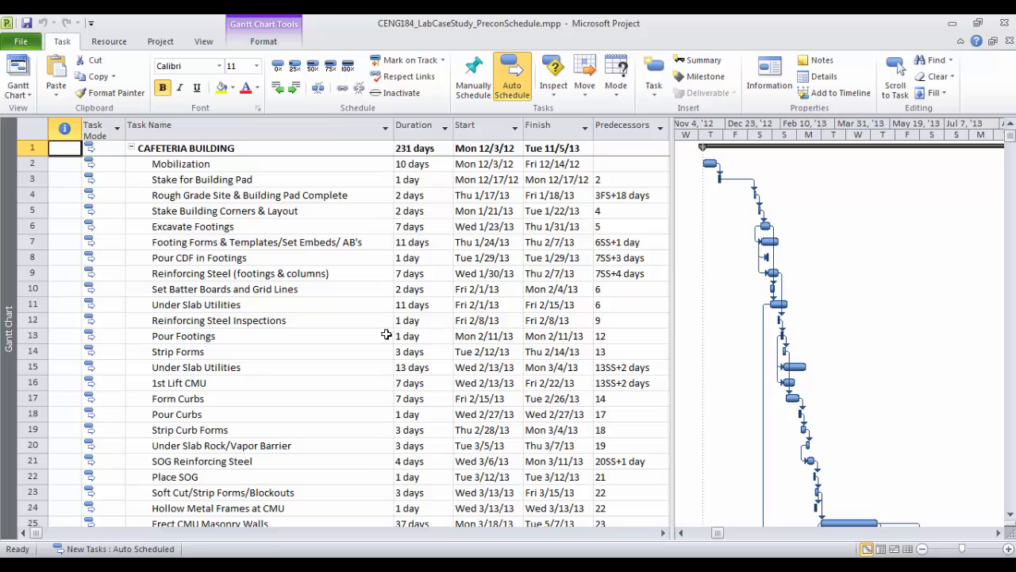
Start Save As and choose the Desktop as the save location
left_click(22, 44)
left_click(46, 89)
scroll(63, 143, "up", 2)
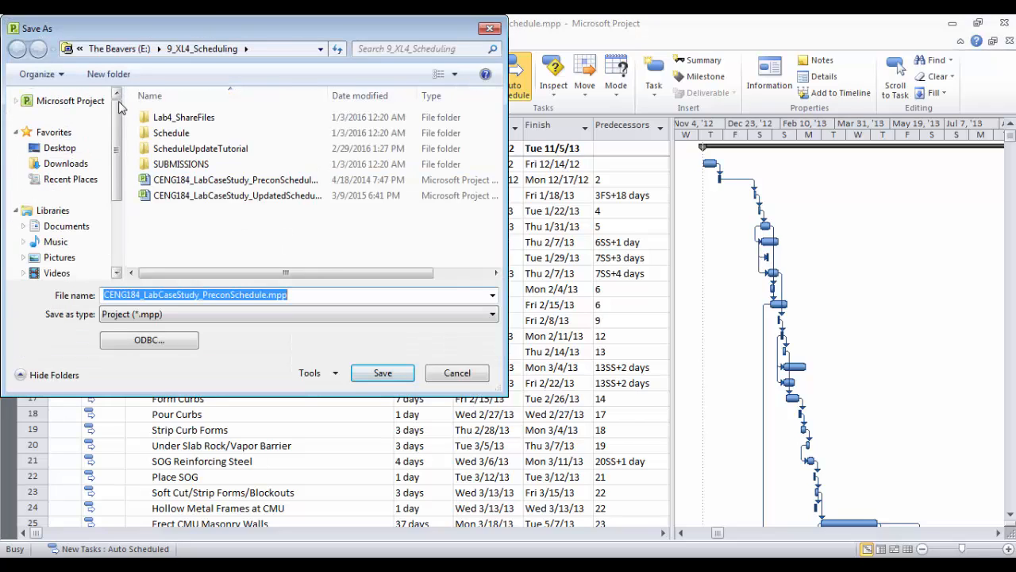
left_click(58, 150)
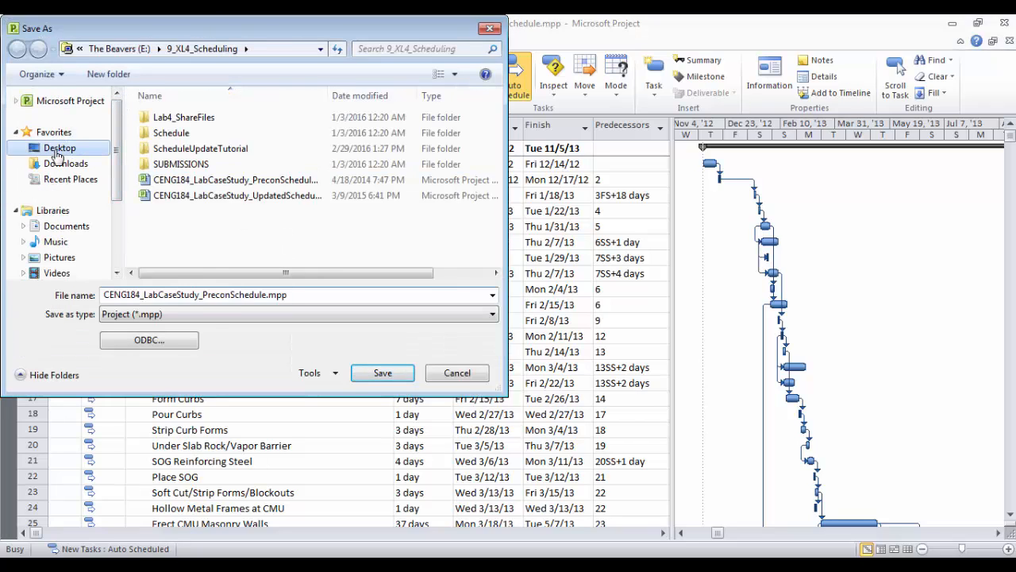
Rename the copy to CENG184_LabCaseStudy_UpdateSchedule_2013-2-15.mpp
left_click(210, 296)
left_click(202, 295)
left_click_drag(201, 297, 267, 297)
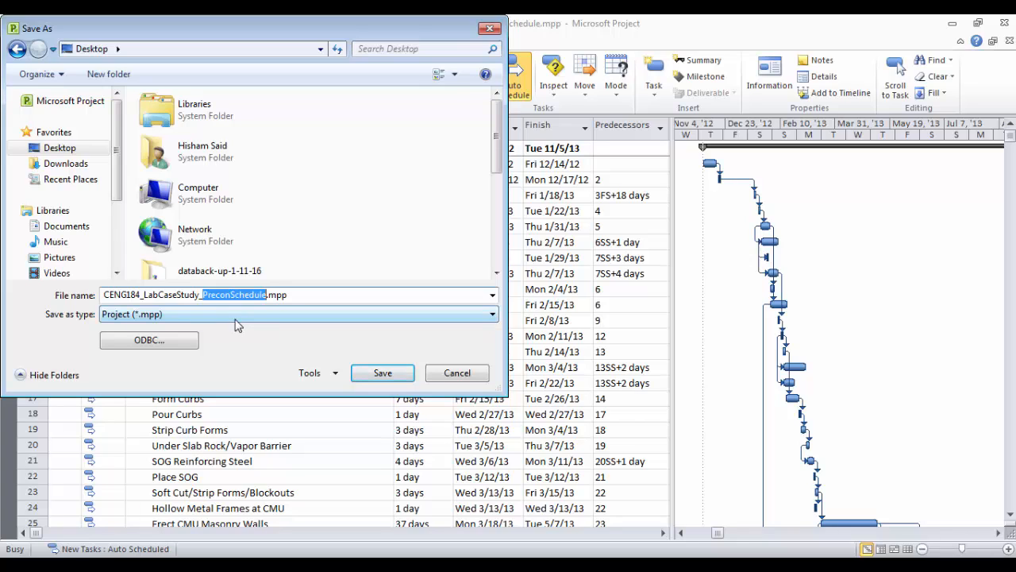
key("BackSpace")
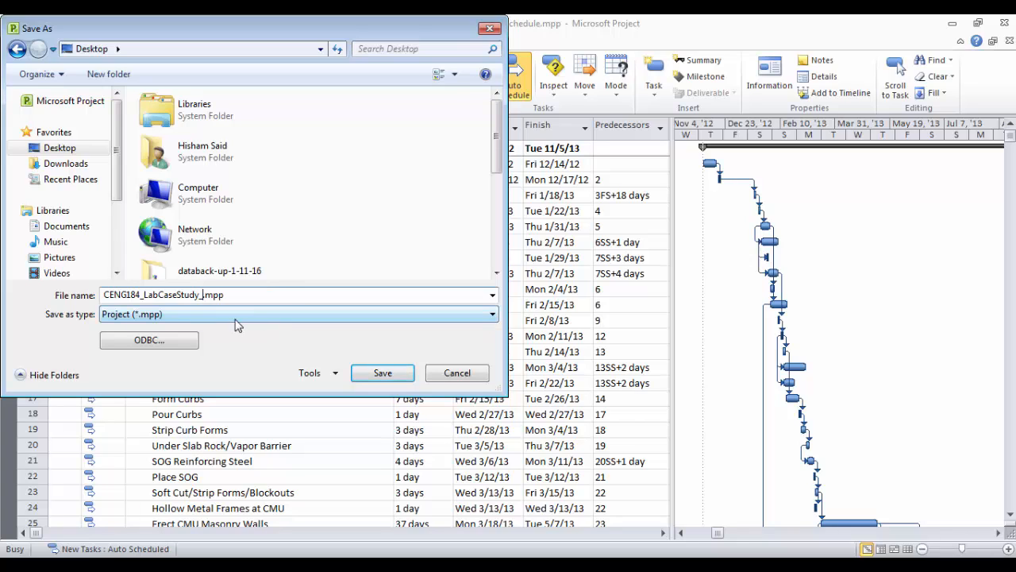
type("Ups")
key("BackSpace")
type("dateSchedule")
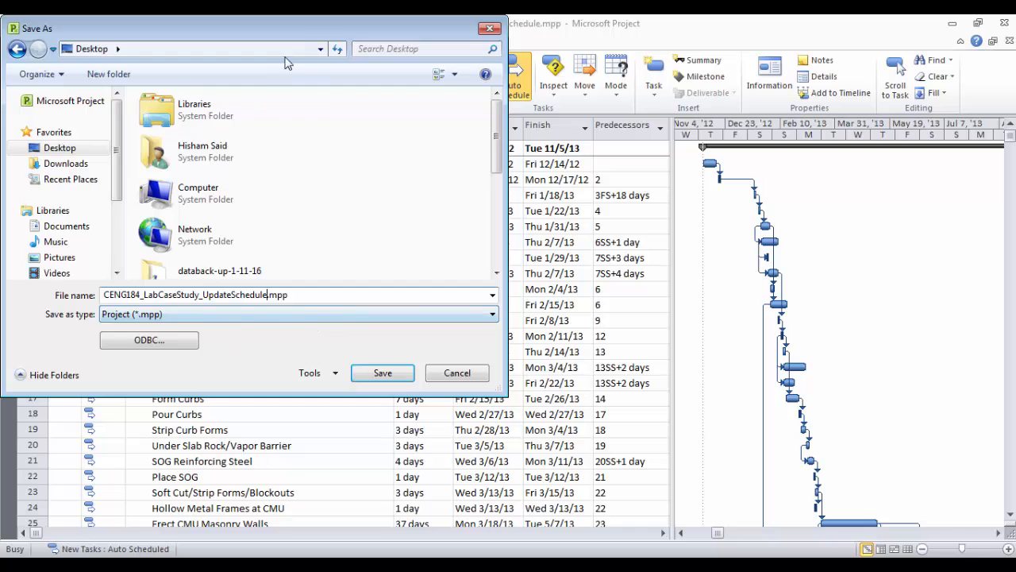
left_click_drag(319, 27, 478, 188)
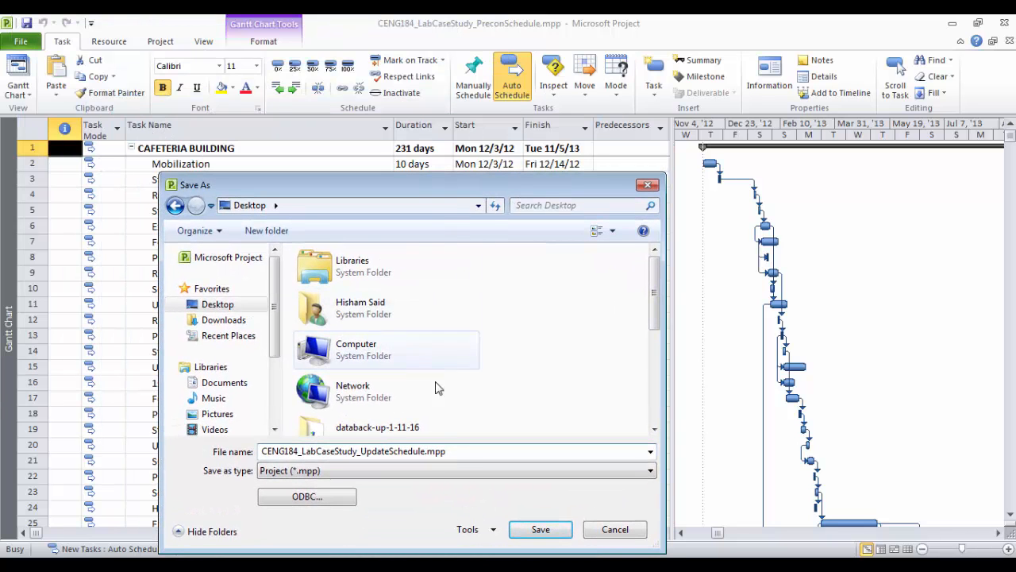
type("_")
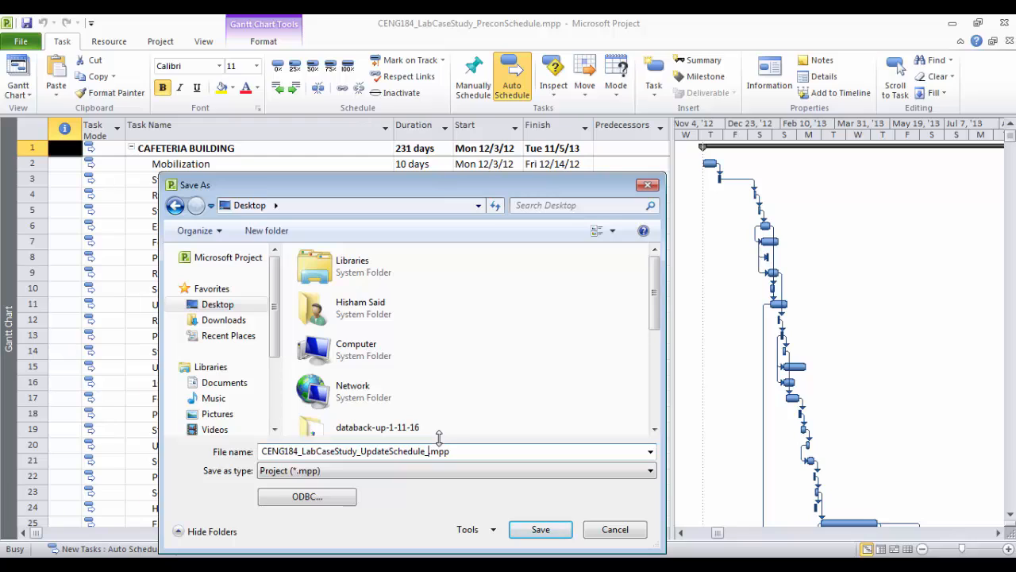
type("2013-2-15")
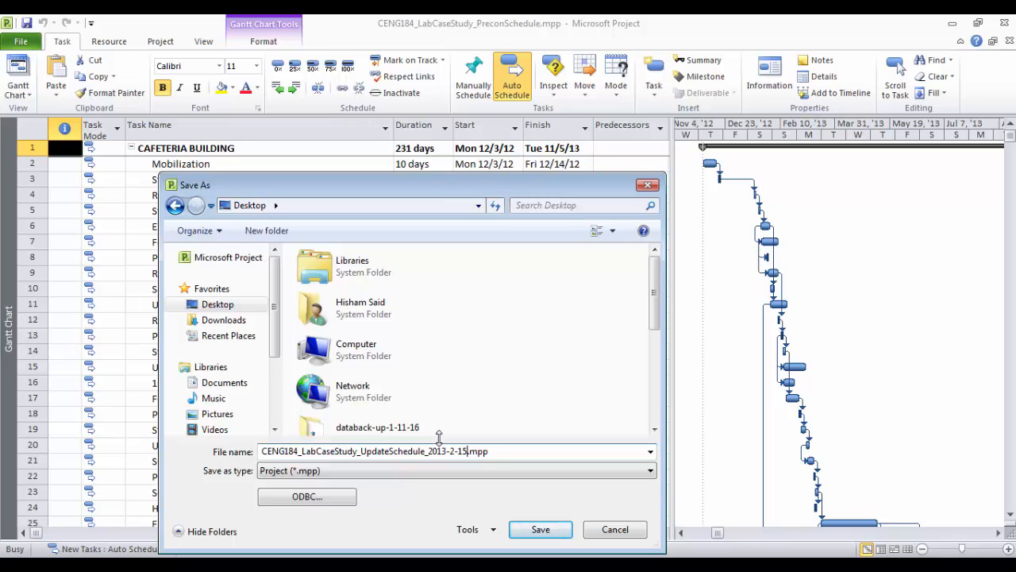
Save the UpdateSchedule copy and open Set Baseline for the entire project
left_click(558, 533)
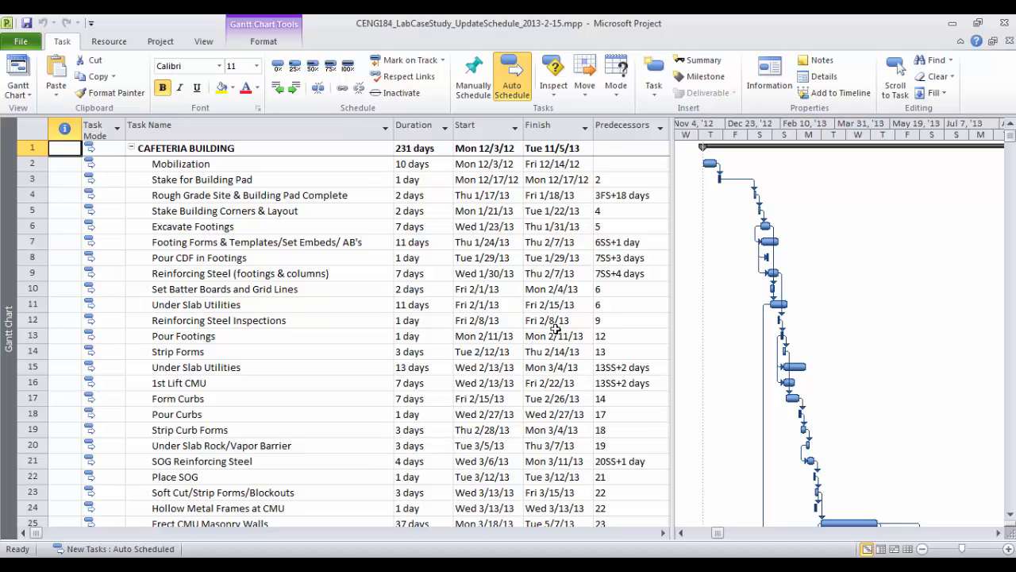
left_click(162, 88)
left_click(157, 45)
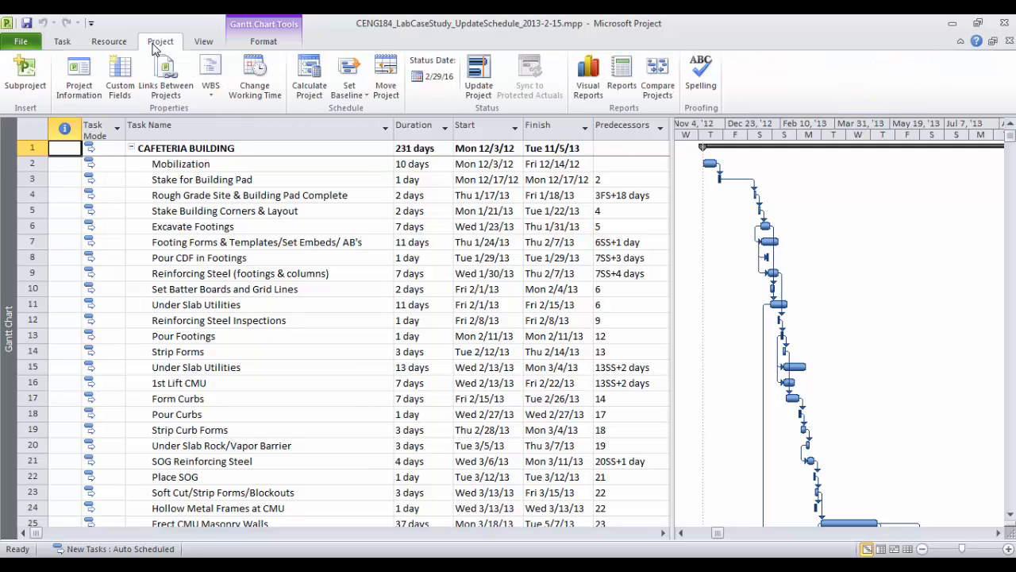
left_click(349, 86)
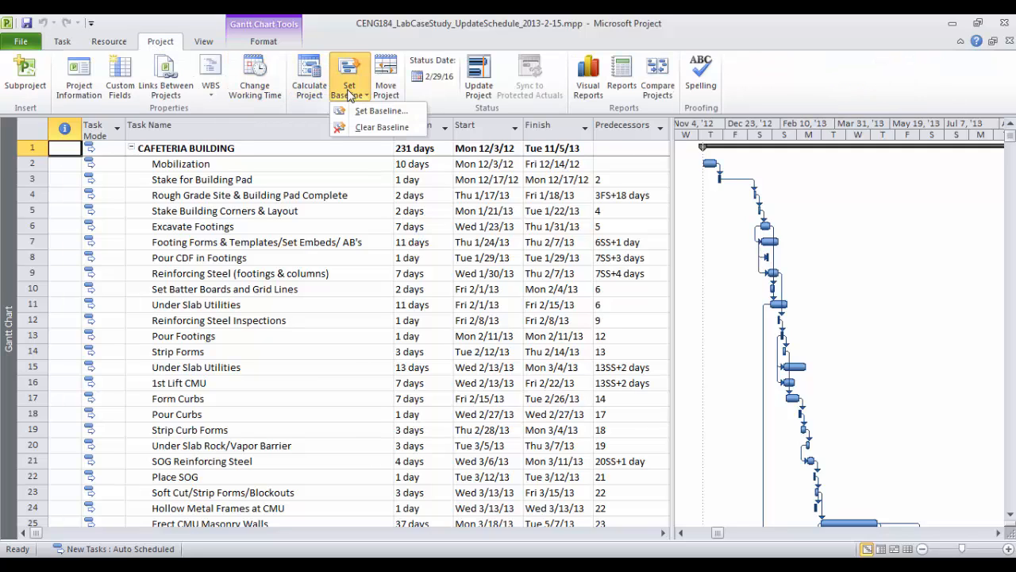
left_click(383, 112)
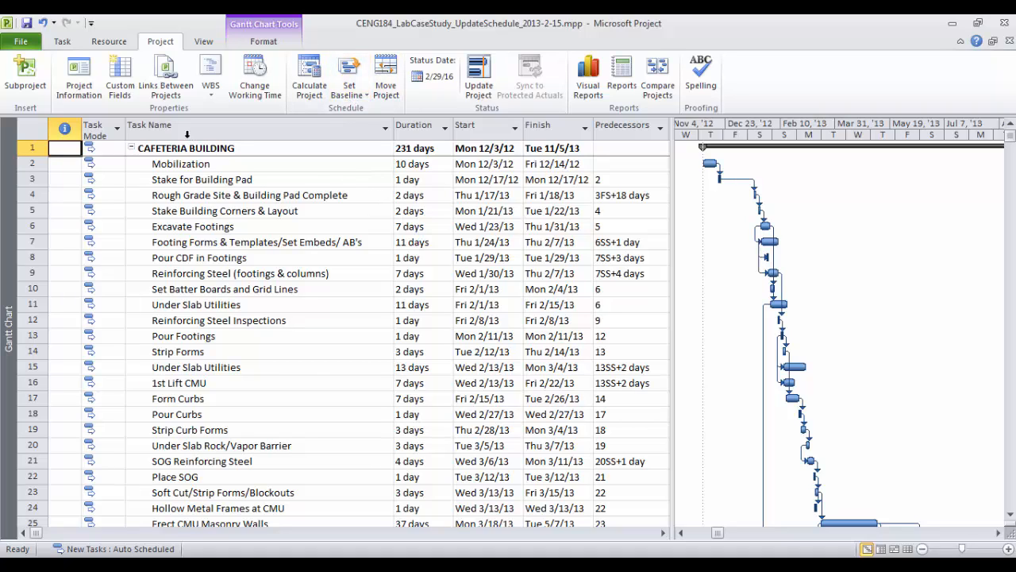
Enter 2/15/2013 as the status date in Project Information, then reopen it to confirm
left_click(86, 89)
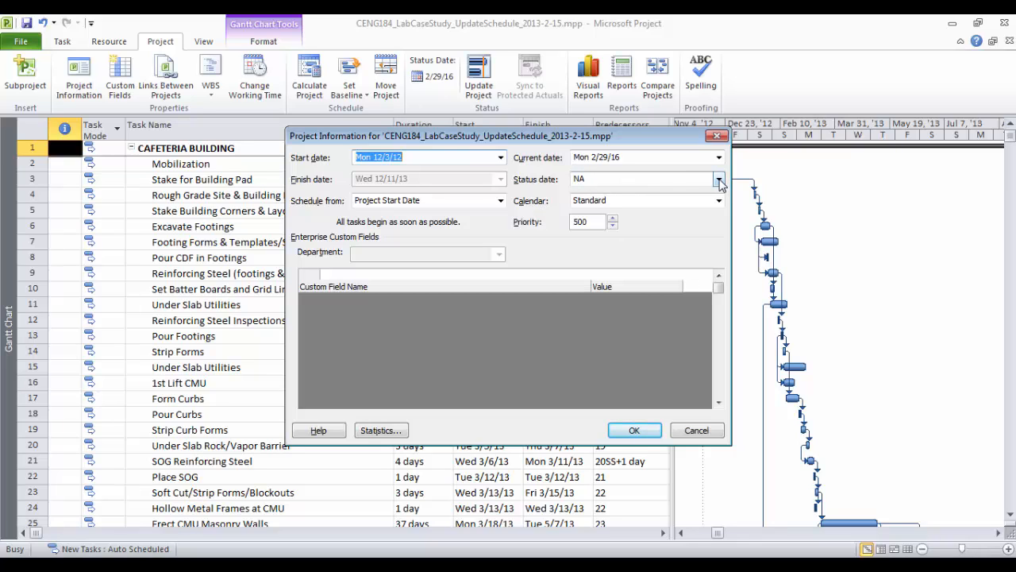
left_click(634, 179)
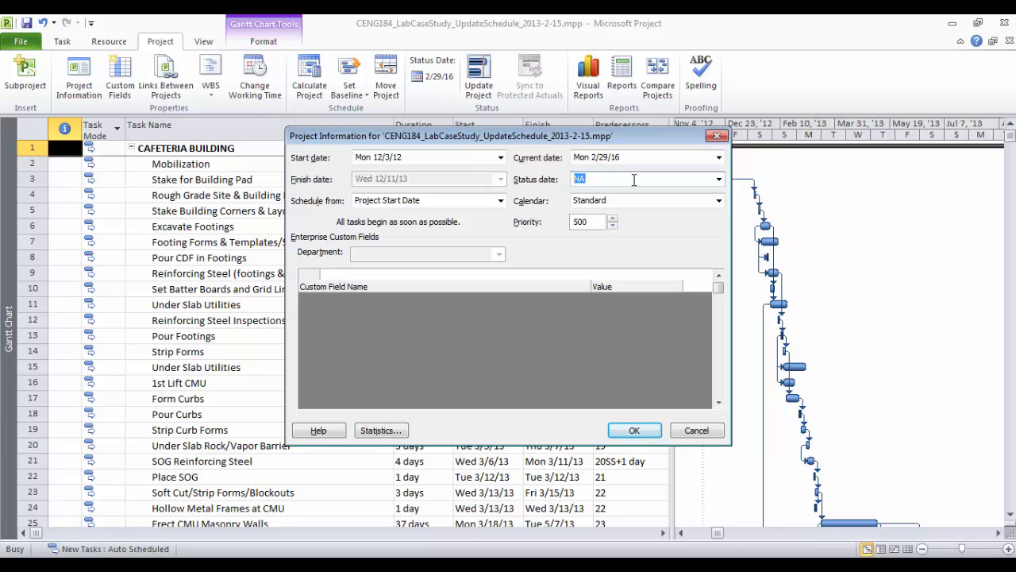
type("2/15/2013")
left_click(612, 157)
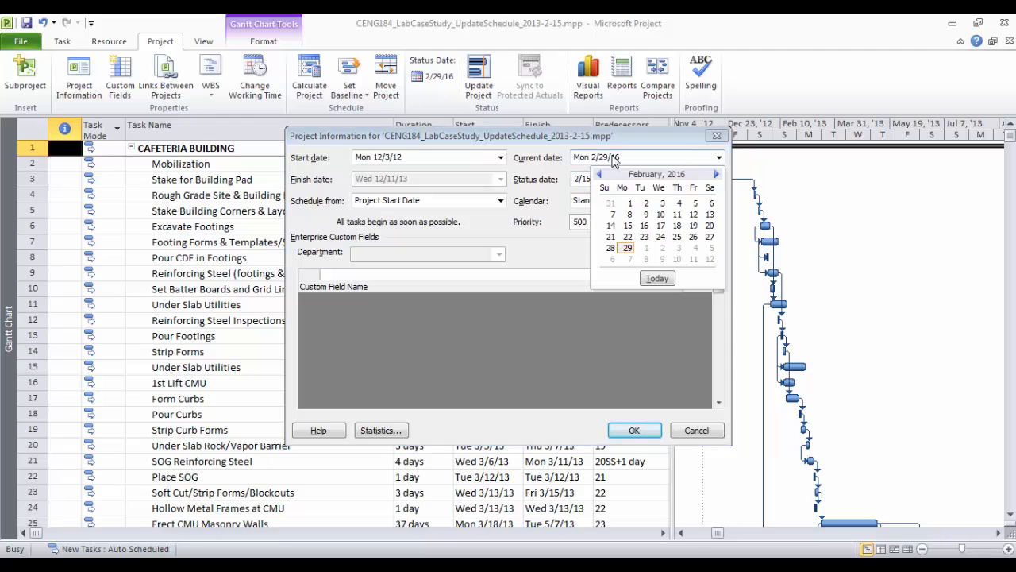
key("Escape")
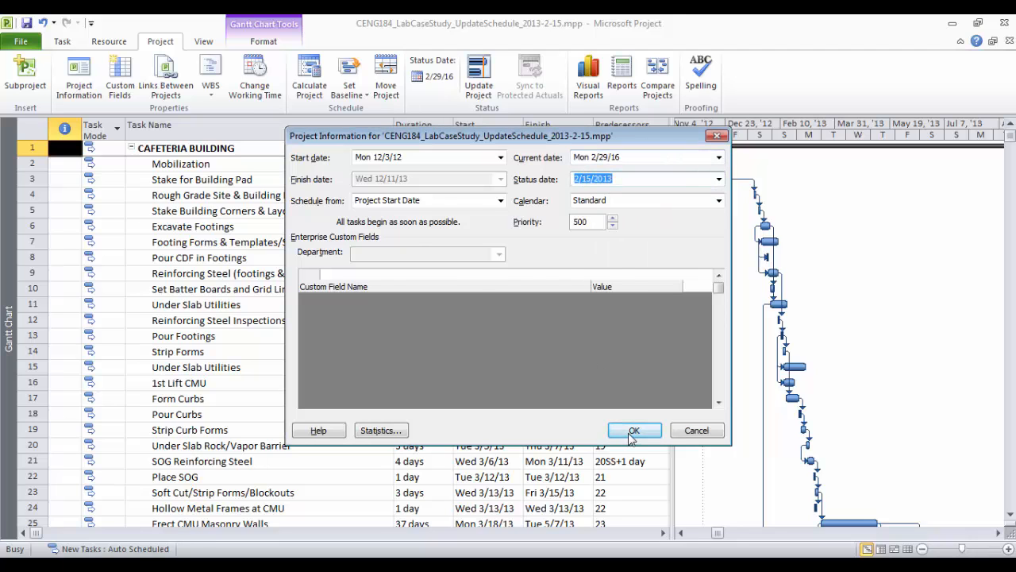
left_click(634, 432)
left_click(79, 76)
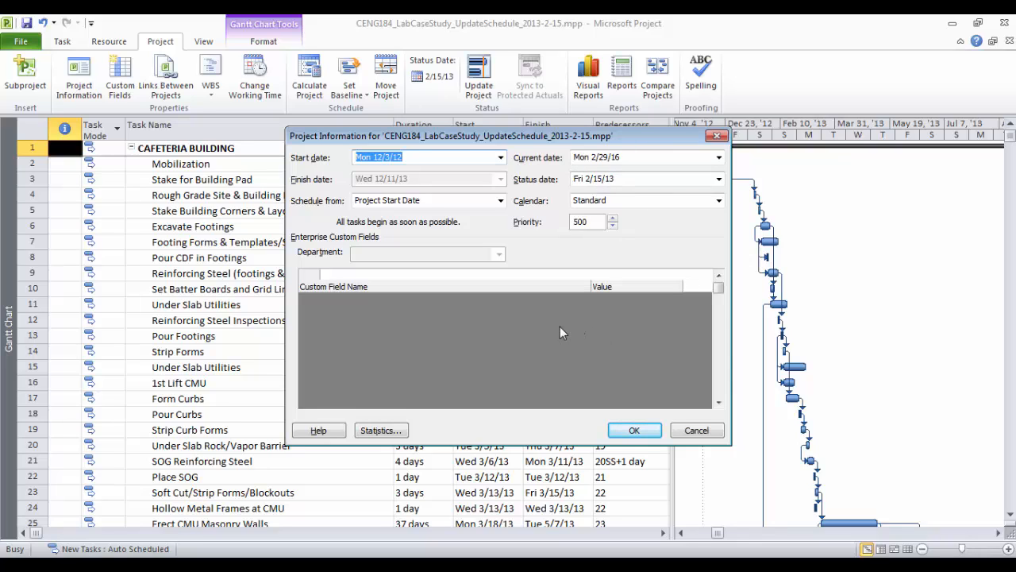
left_click(634, 429)
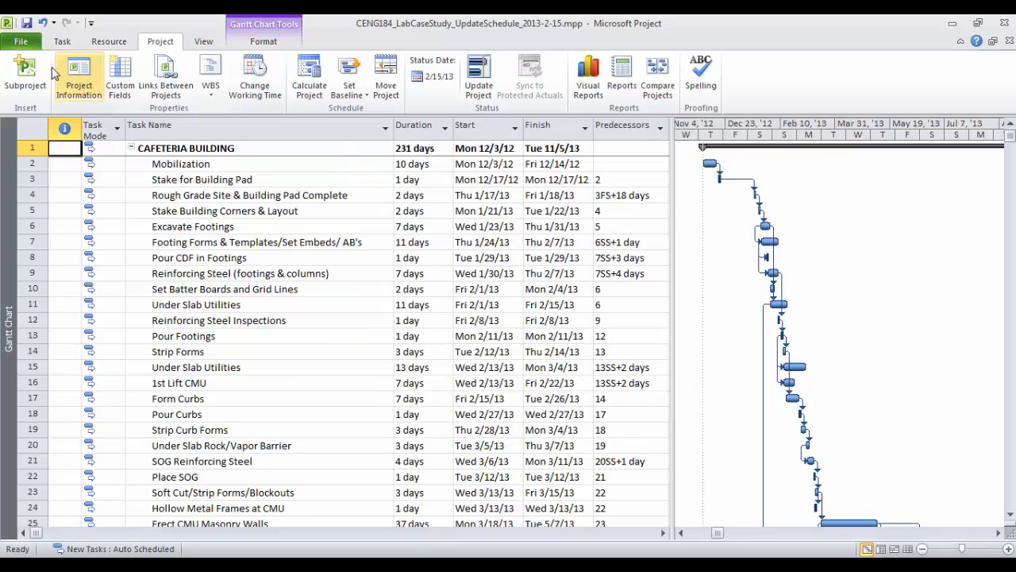
Switch the schedule to the Tracking Gantt view
left_click(64, 45)
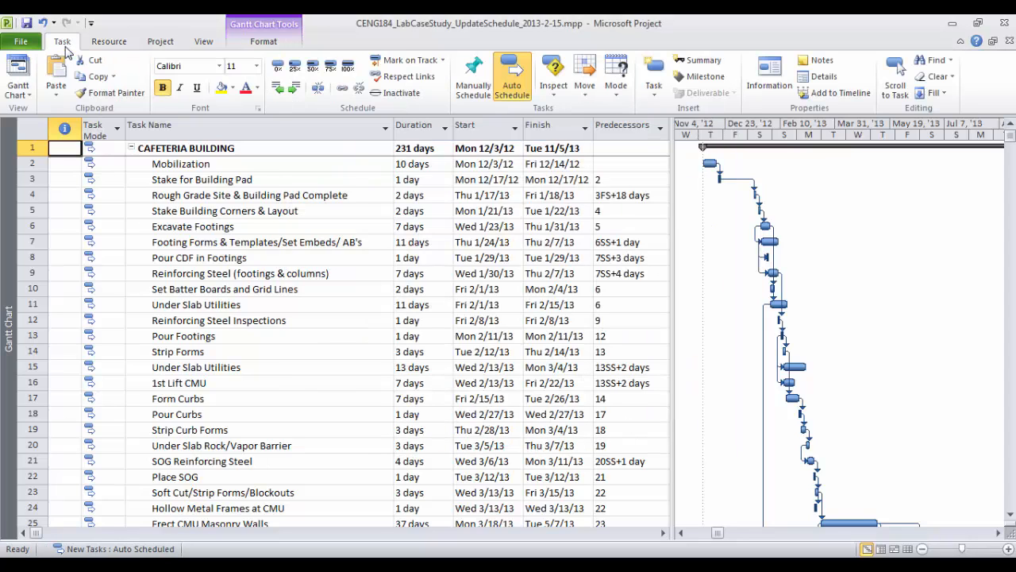
left_click(24, 100)
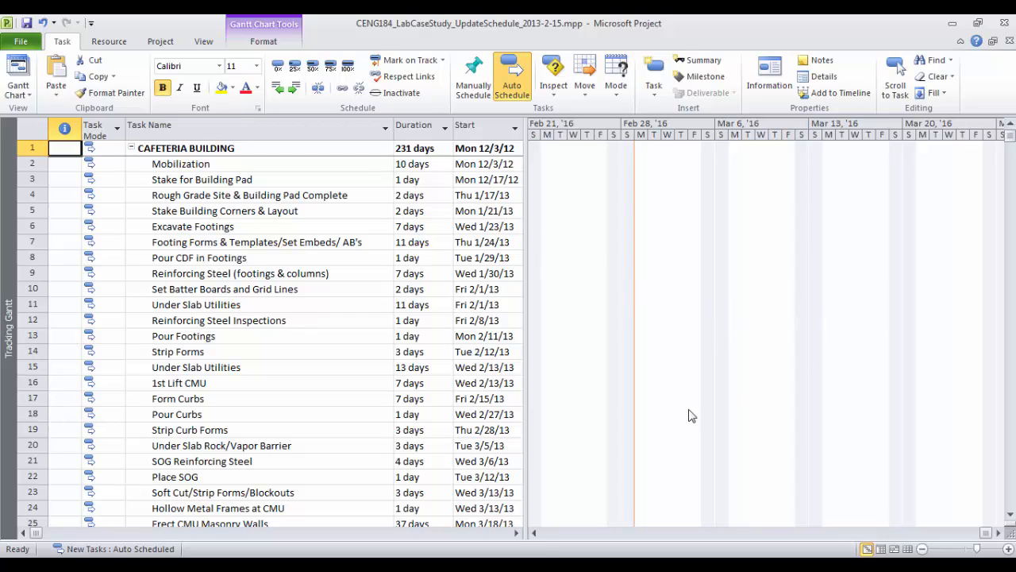
left_click(534, 533)
left_click(537, 533)
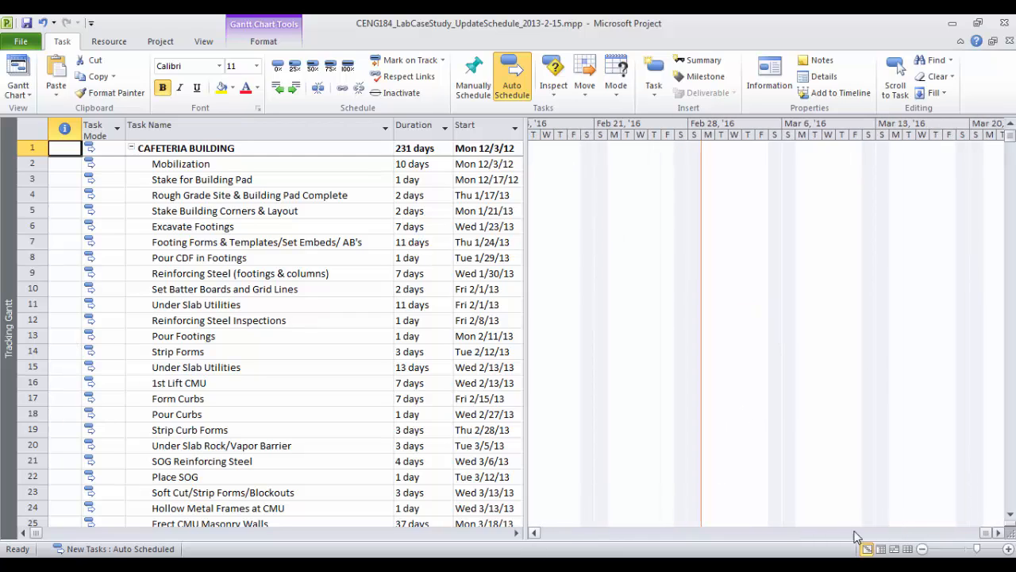
Fit the entire project in the timeline and confirm Tracking Gantt is the active view
left_click(203, 42)
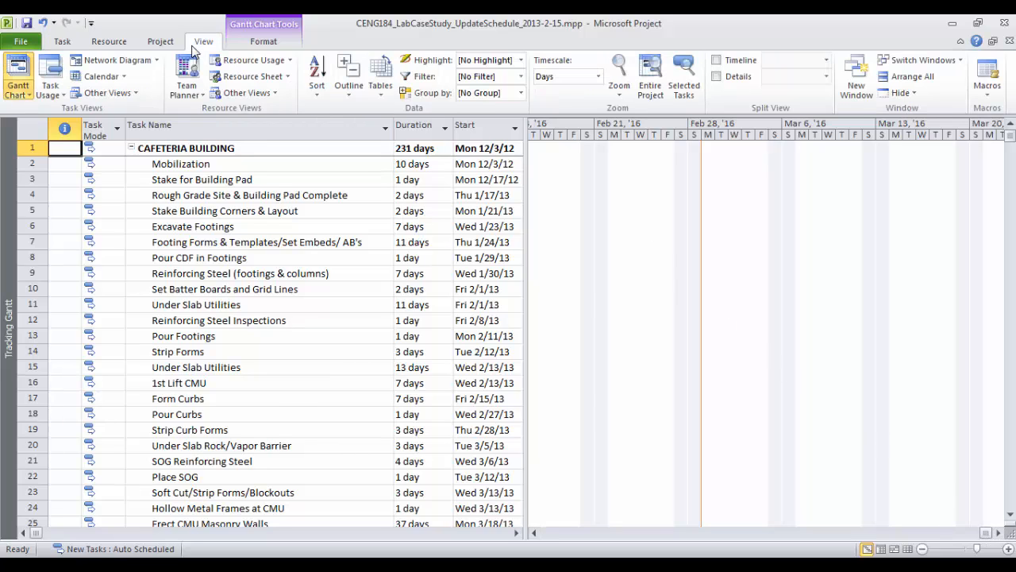
left_click(664, 93)
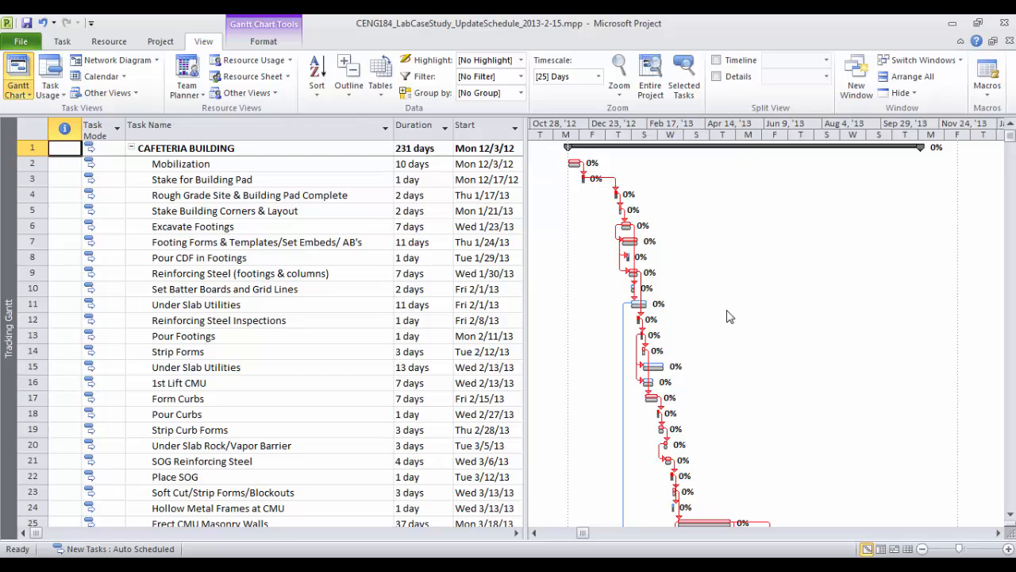
left_click(29, 95)
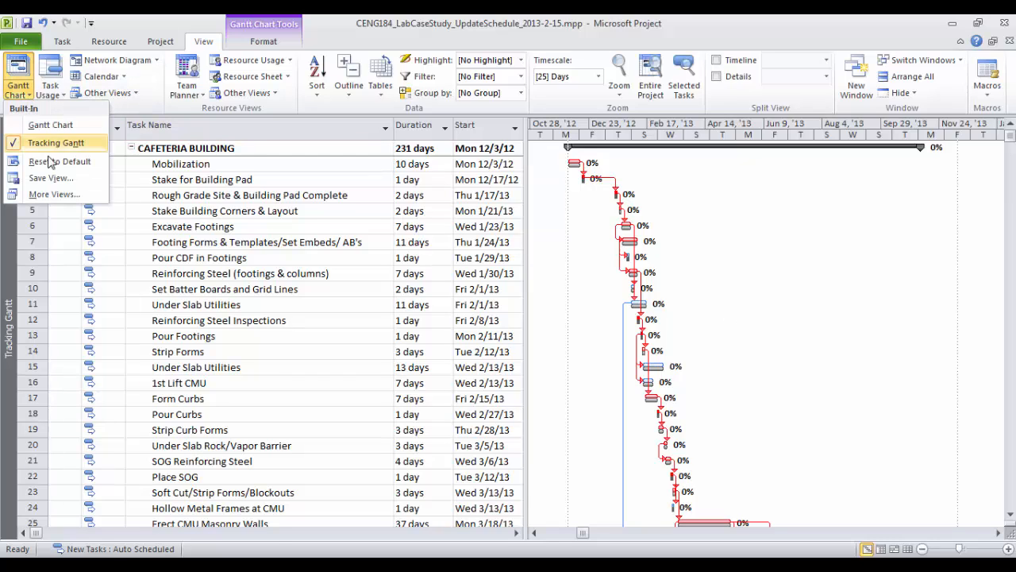
left_click(28, 94)
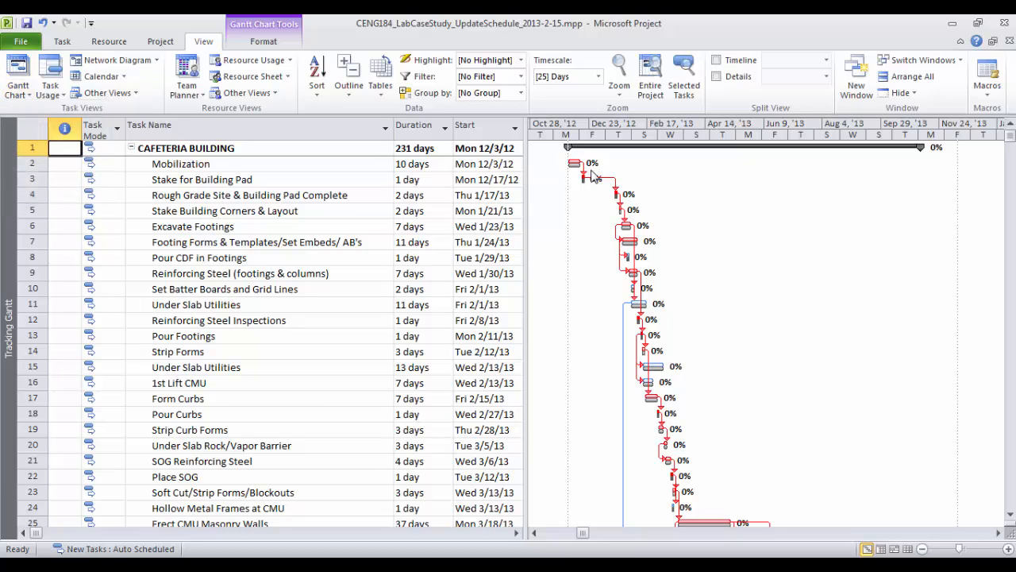
scroll(800, 416, "down", 3)
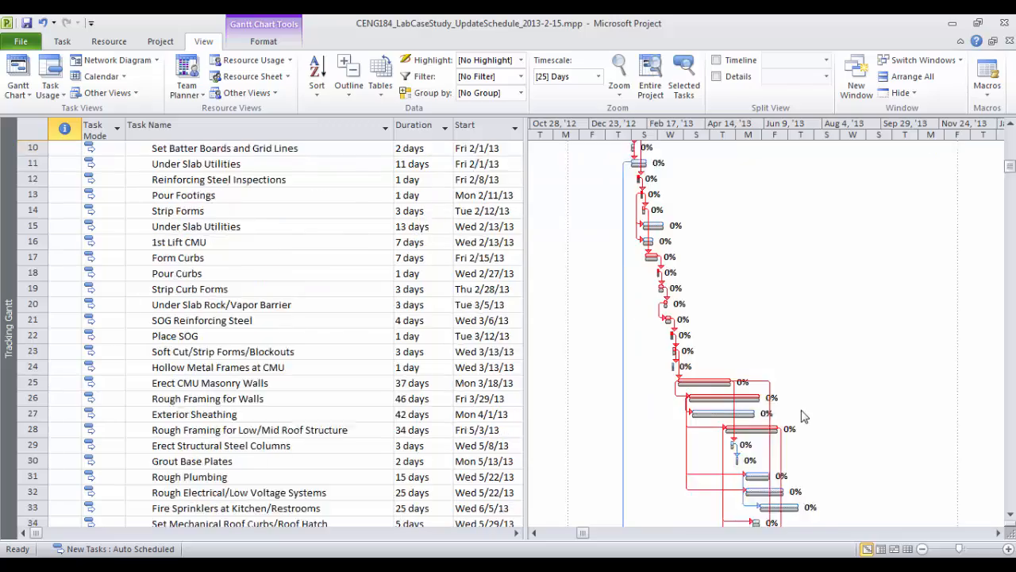
scroll(802, 416, "down", 12)
scroll(805, 412, "up", 15)
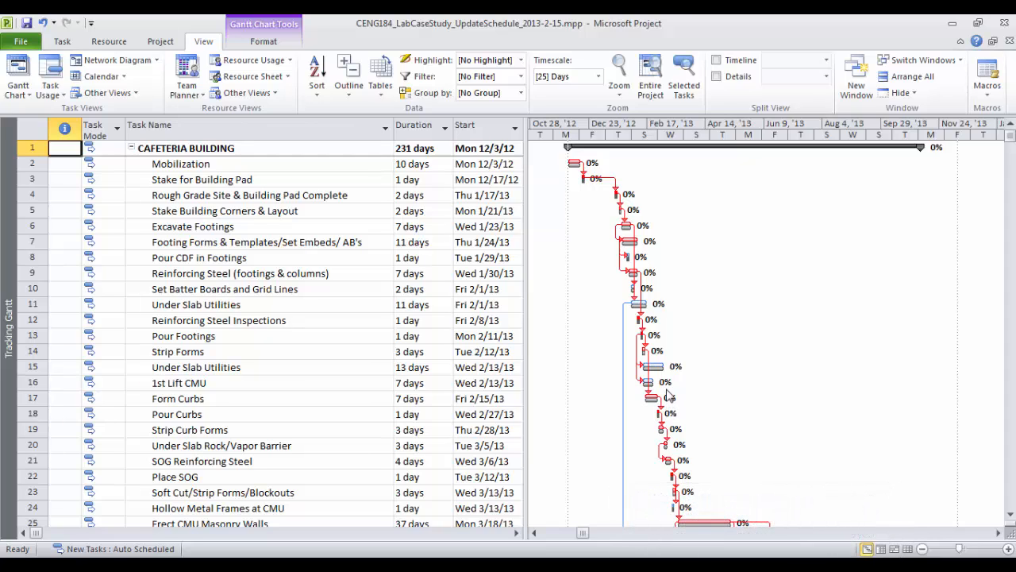
right_click(692, 258)
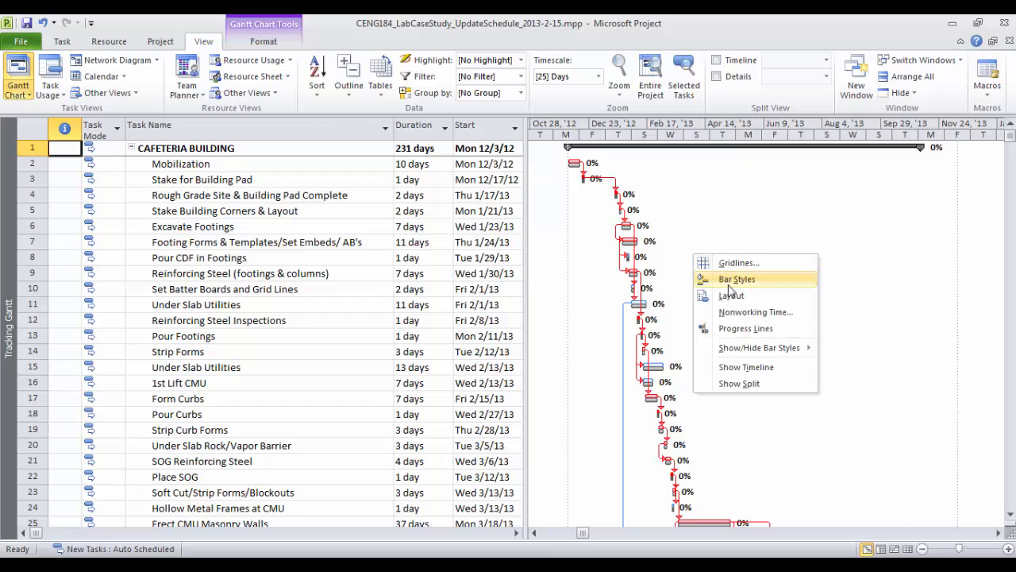
Format the Status Date gridline as a solid green line
left_click(711, 262)
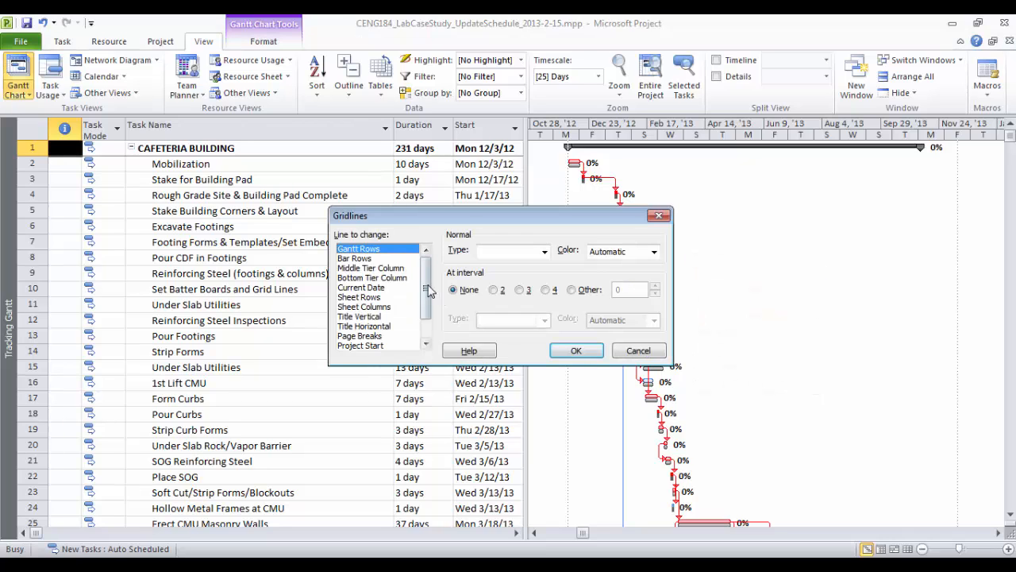
scroll(431, 291, "down", 1)
left_click(367, 336)
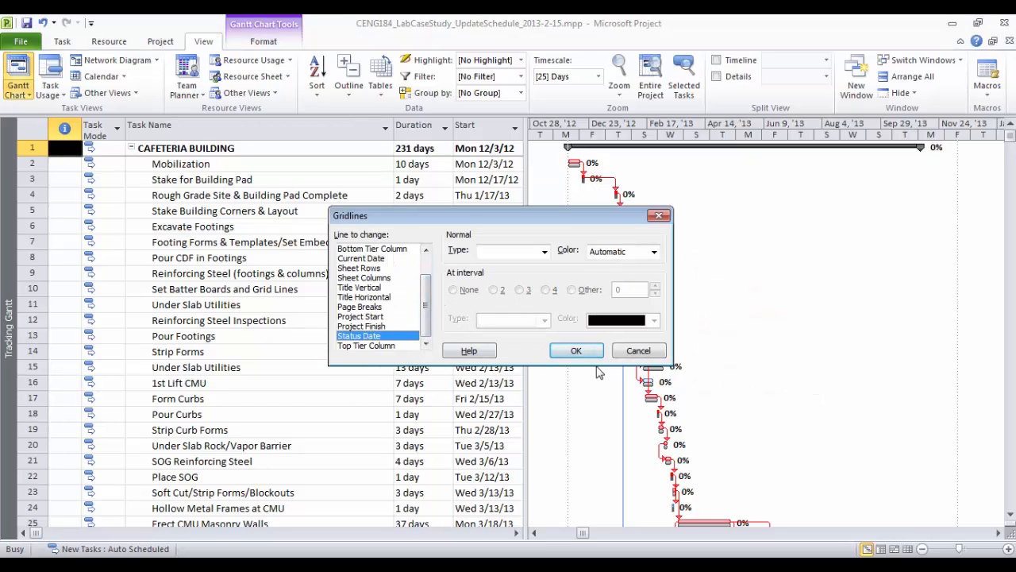
left_click(545, 252)
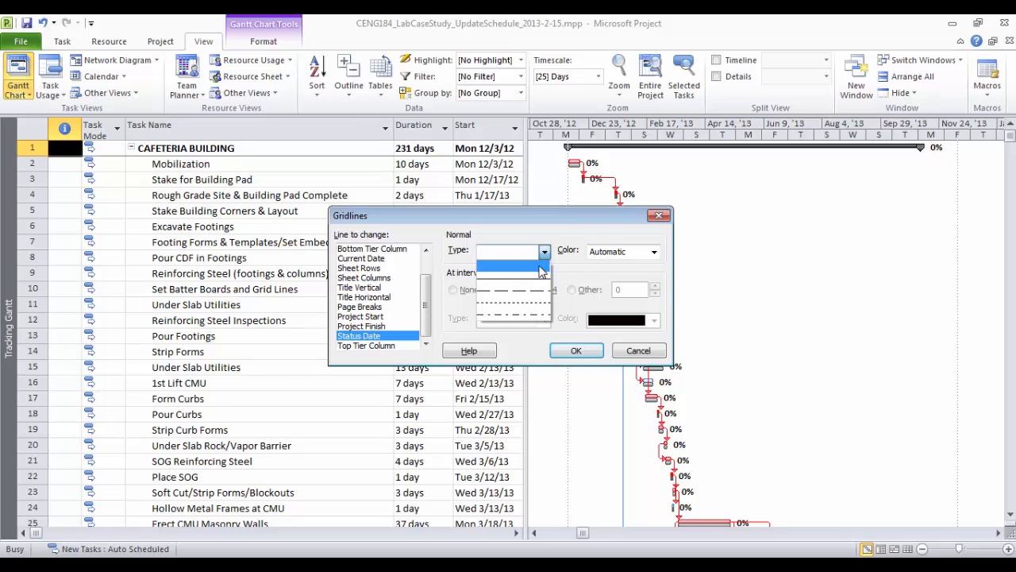
left_click(538, 278)
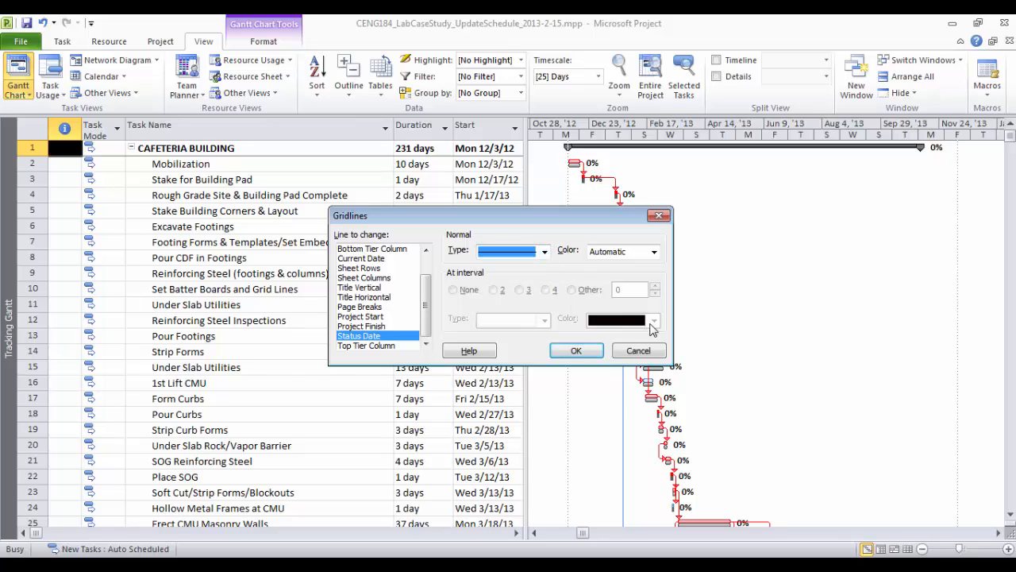
left_click(654, 253)
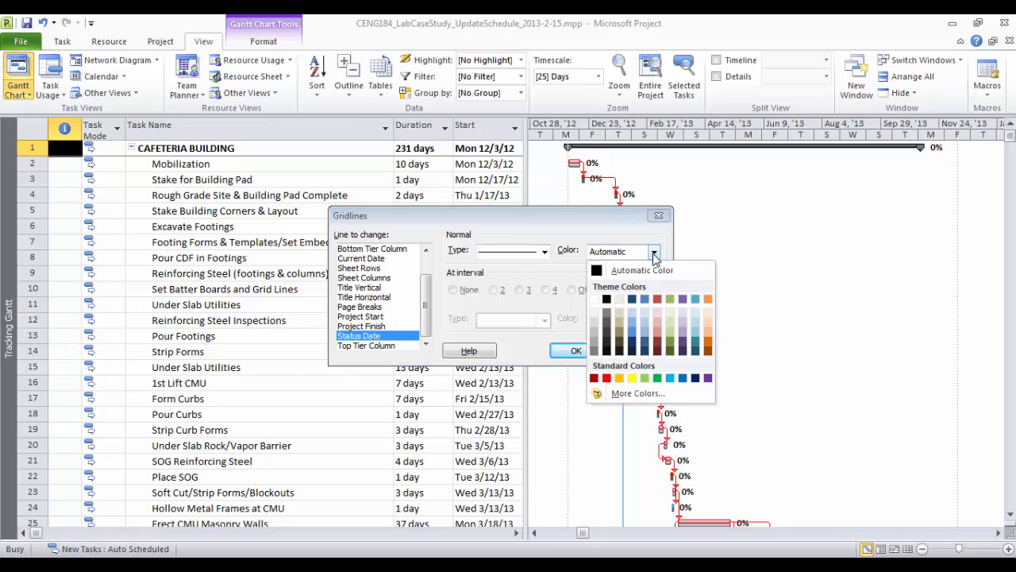
left_click(657, 378)
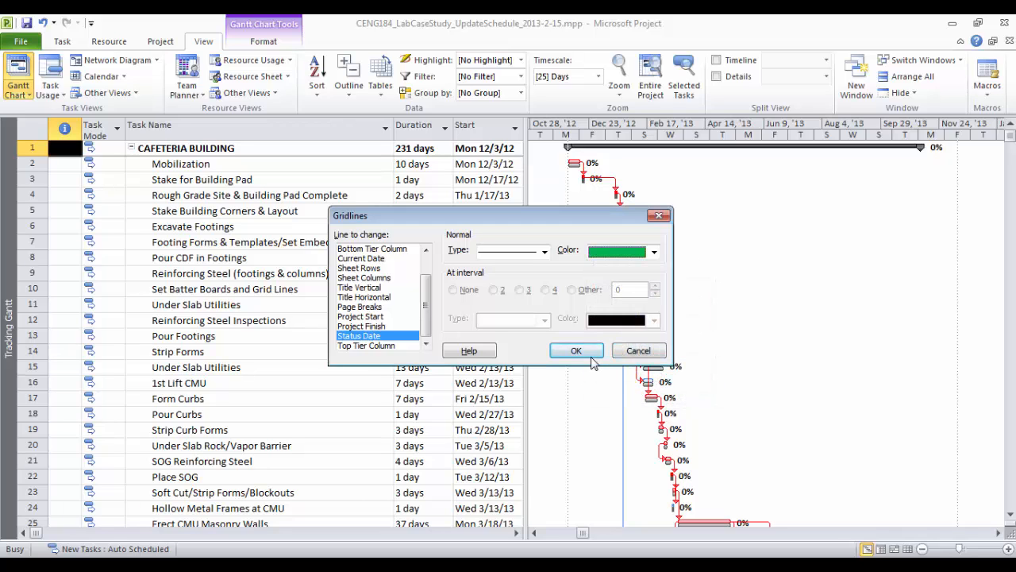
left_click(578, 352)
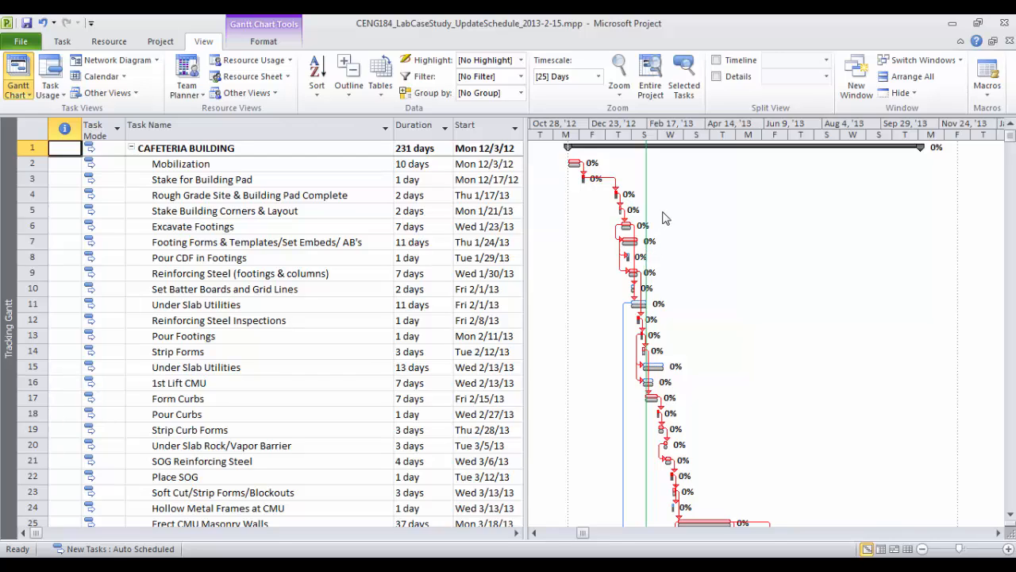
Drag the table divider right until Finish, Predecessors and Resource Names columns show fully
left_click_drag(525, 211, 617, 211)
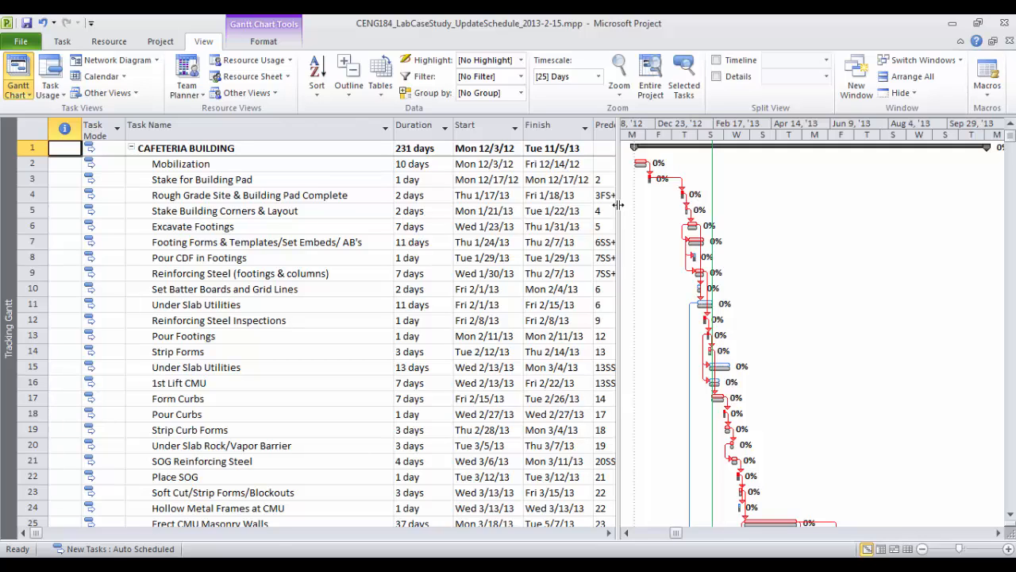
left_click_drag(619, 205, 717, 201)
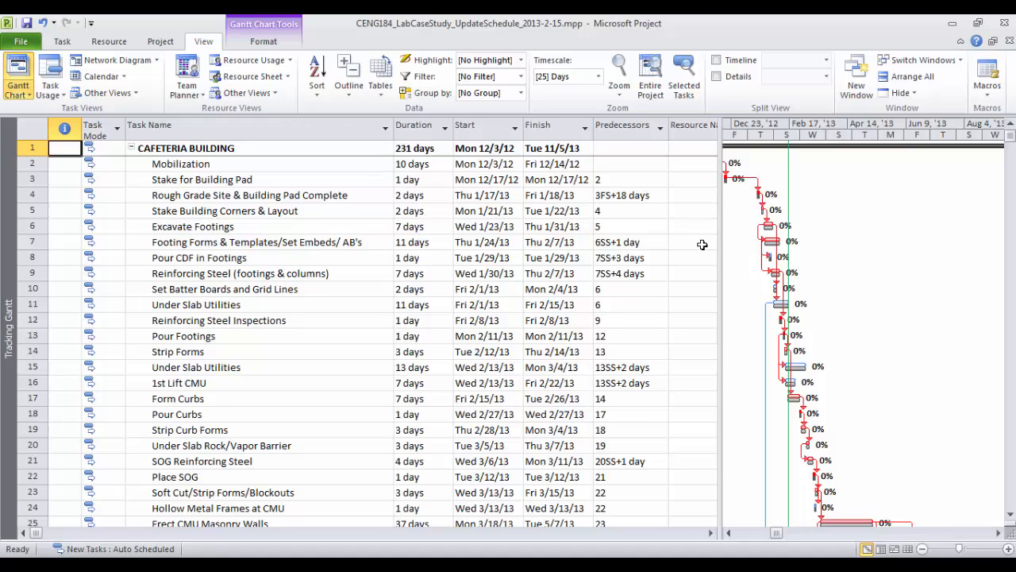
left_click_drag(722, 229, 850, 236)
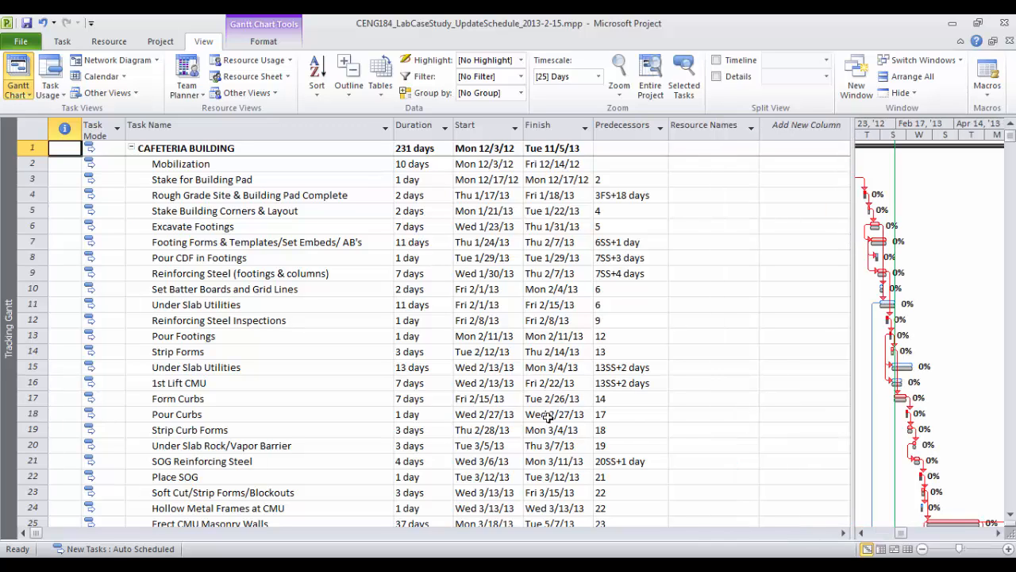
Highlight the report's Actual Start, Actual Finish and Remaining Duration headings, then return to Project
left_click(454, 566)
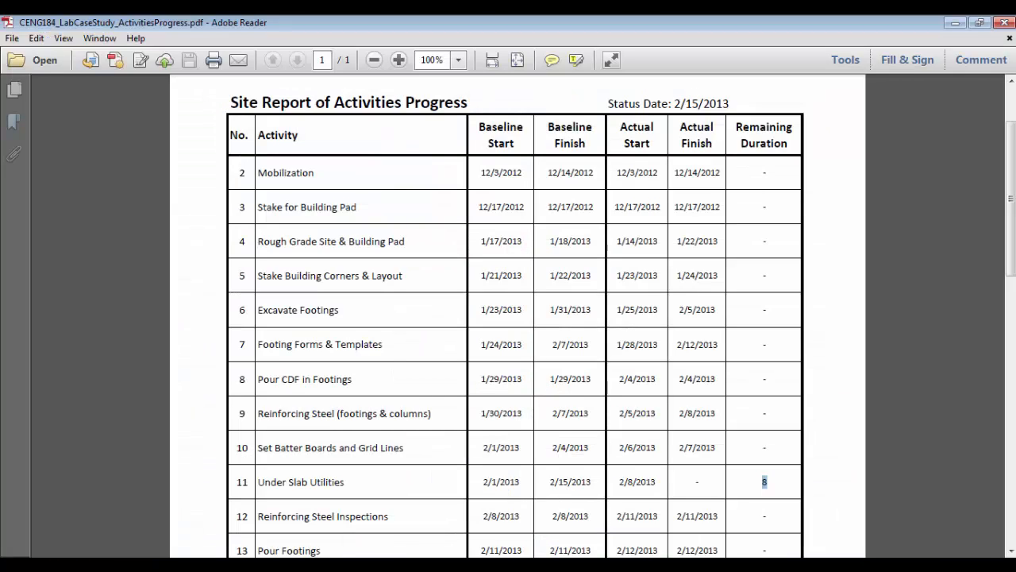
left_click(467, 565)
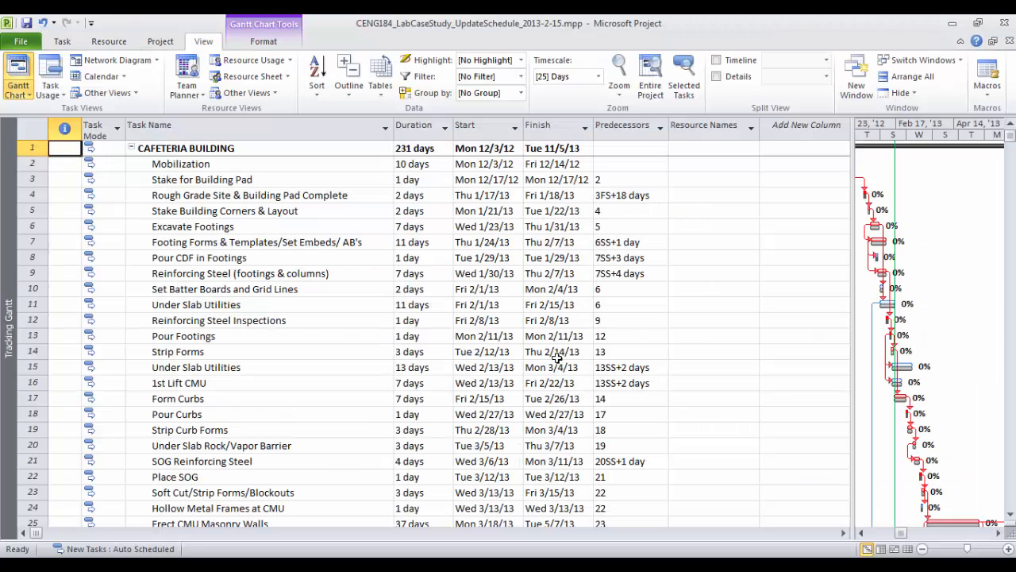
key("alt+Tab")
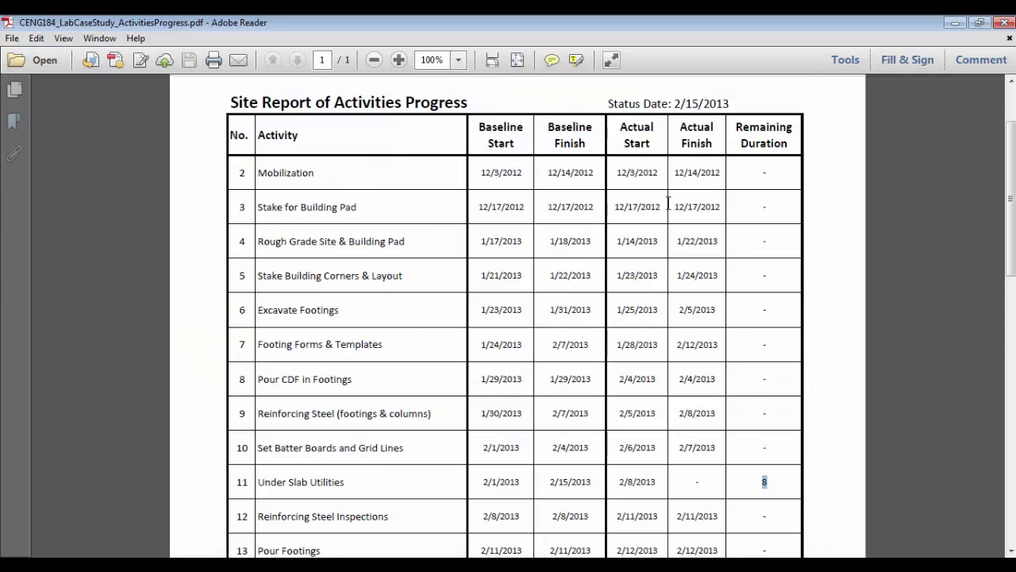
left_click_drag(619, 125, 791, 147)
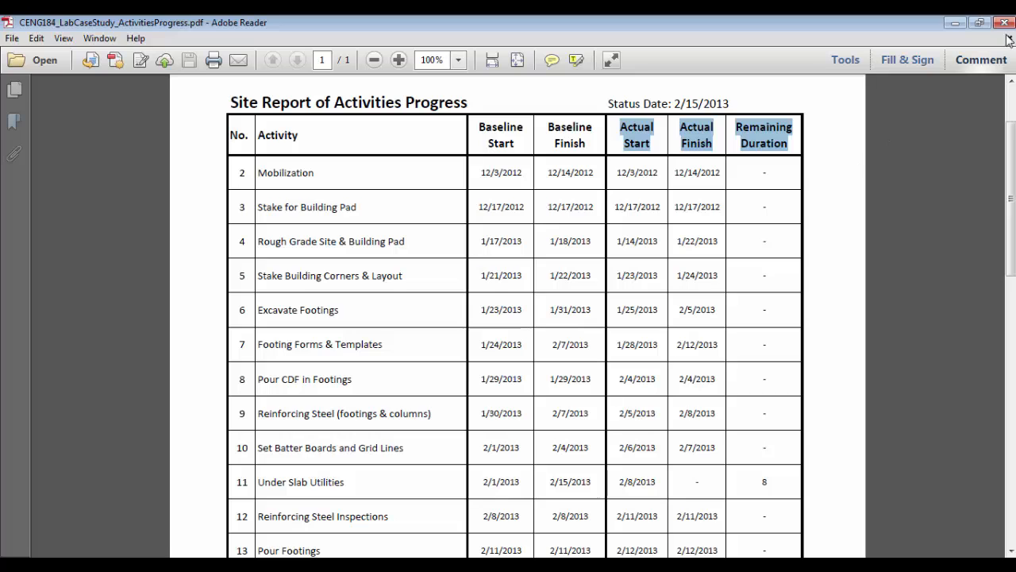
key("alt+Tab")
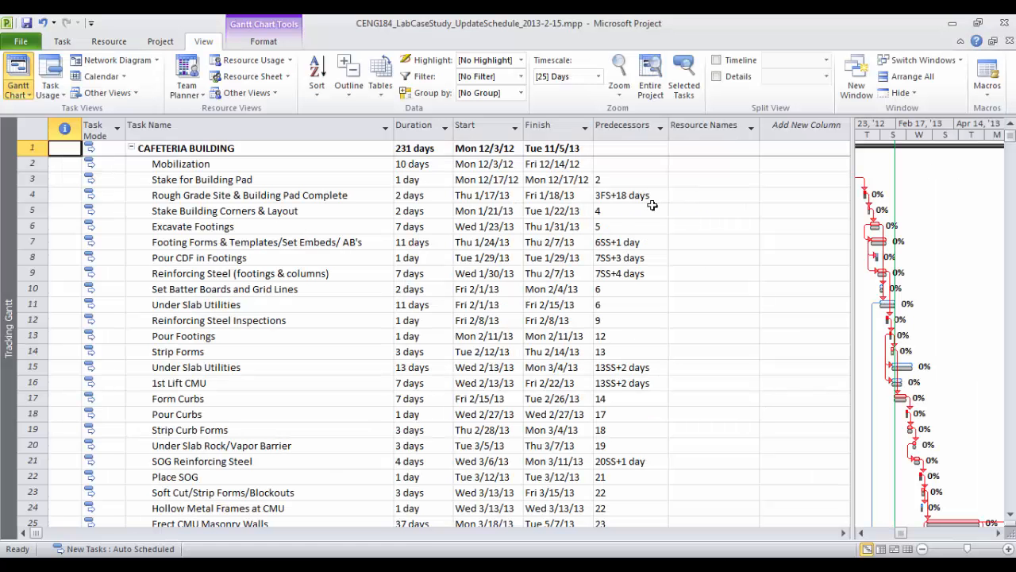
Insert Actual Start and Actual Finish columns ahead of Resource Names
right_click(692, 129)
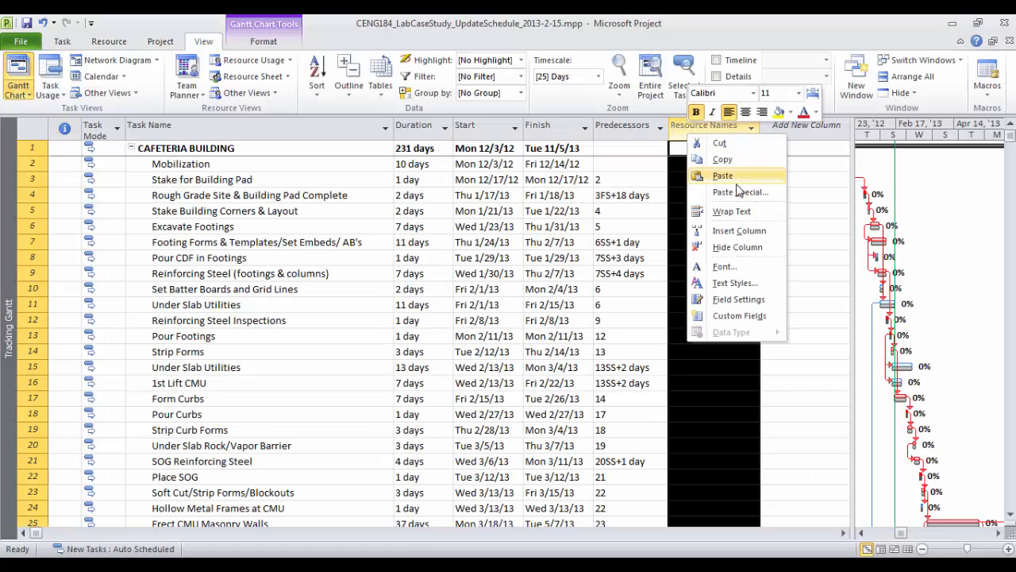
left_click(739, 231)
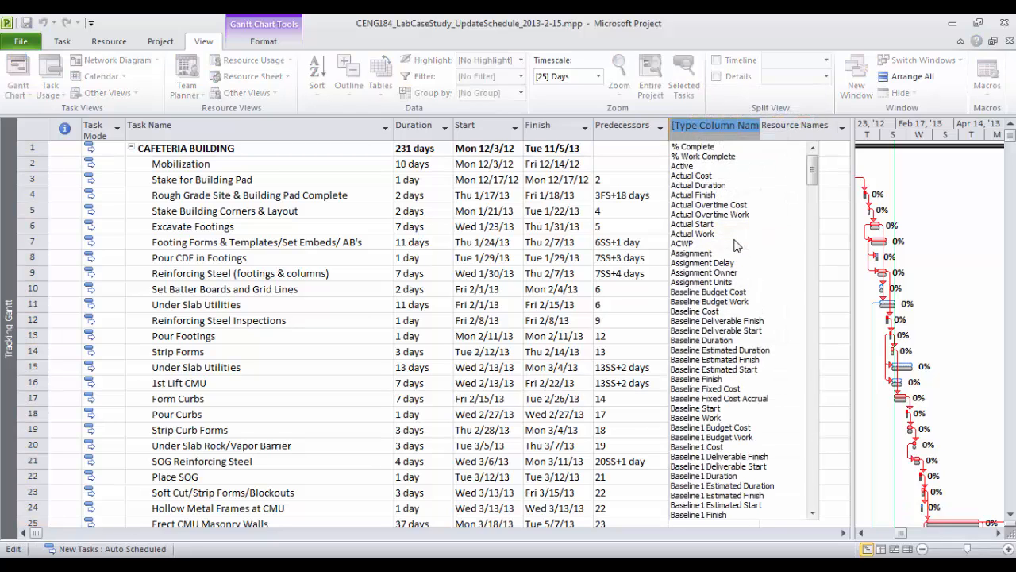
type("actual Cost")
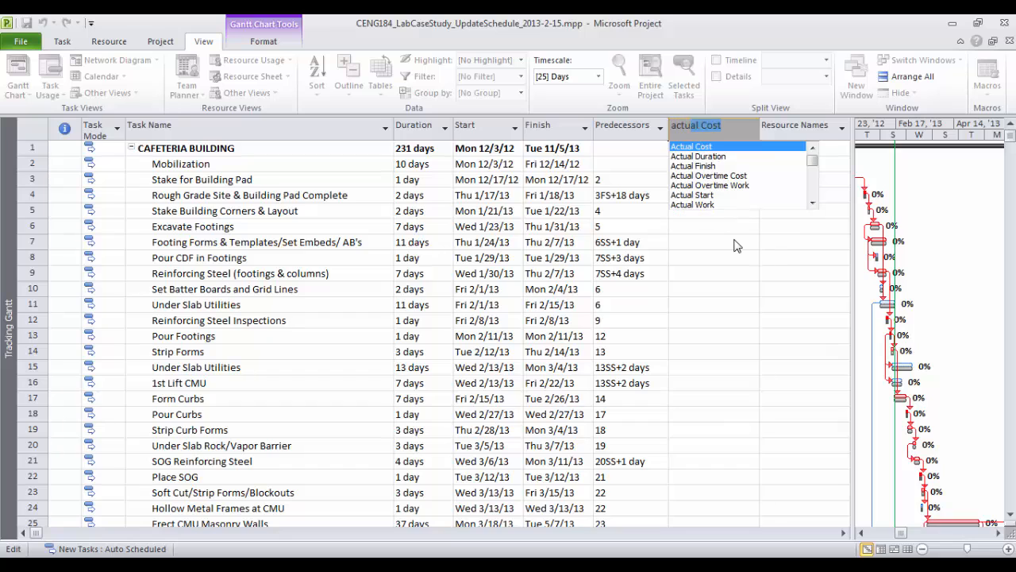
left_click(716, 195)
right_click(766, 129)
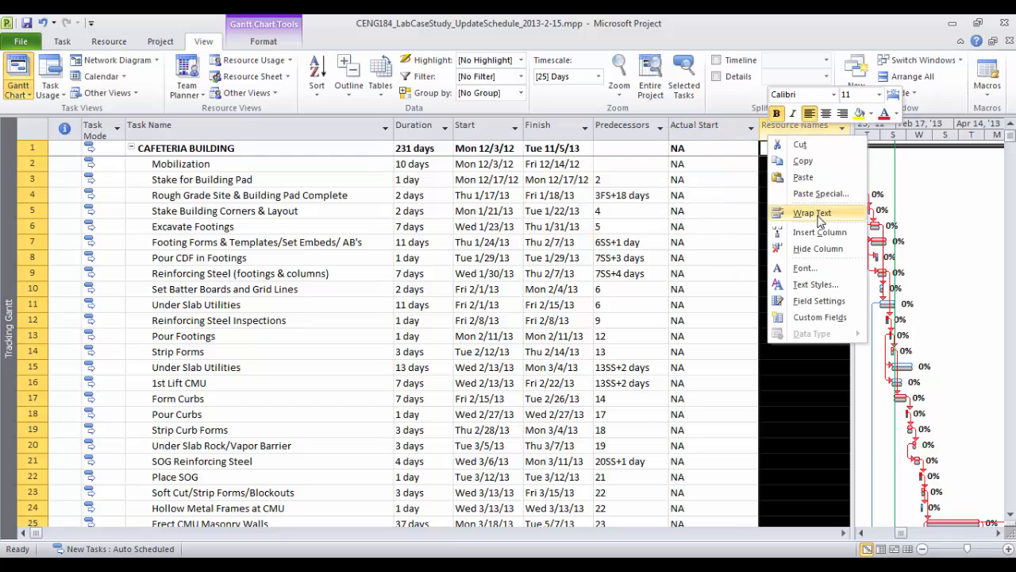
left_click(830, 233)
type("acty")
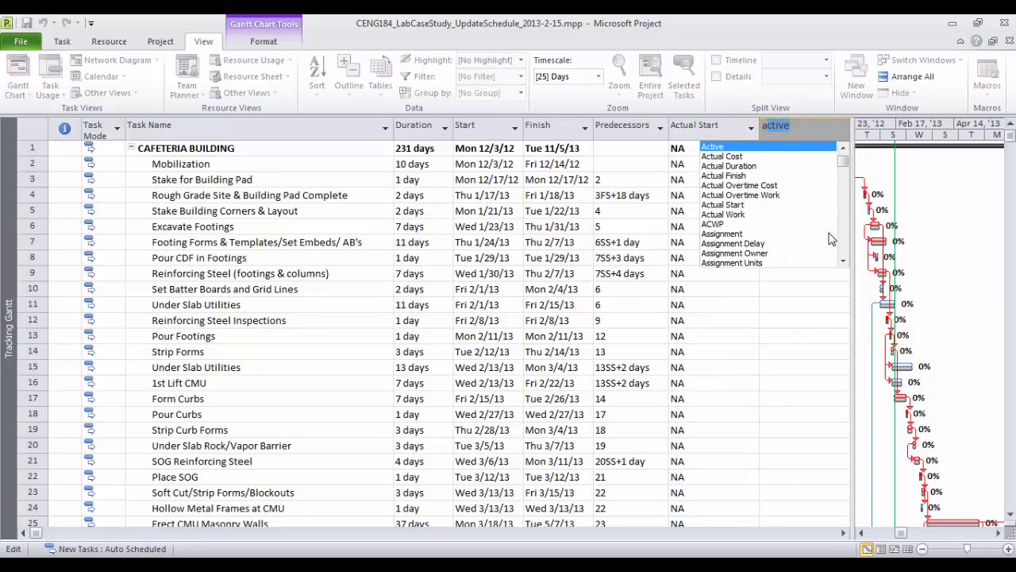
type("ual Cost")
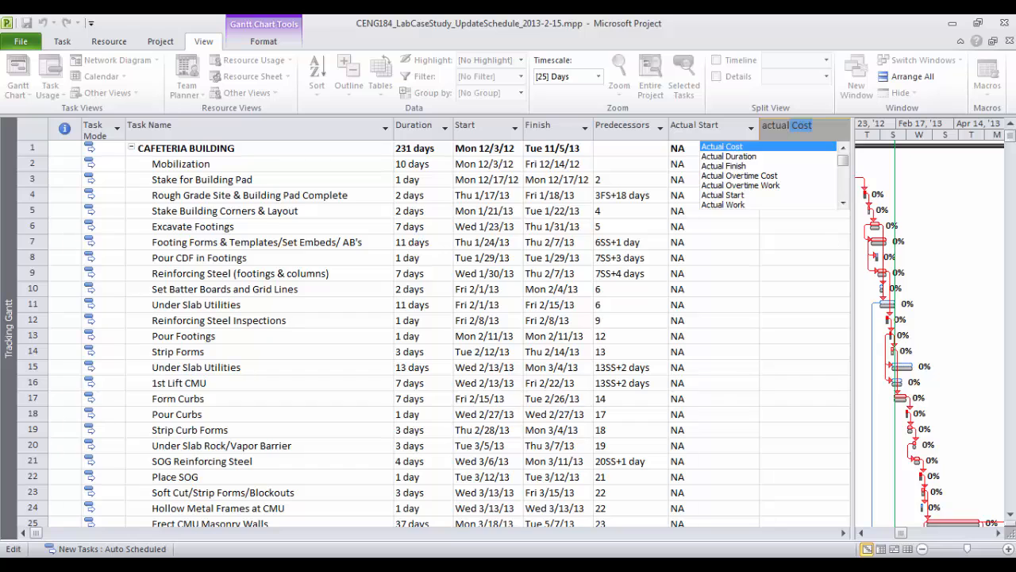
left_click(722, 166)
Widen the table and insert an Actual Duration column before Resource Names
left_click_drag(851, 160, 932, 159)
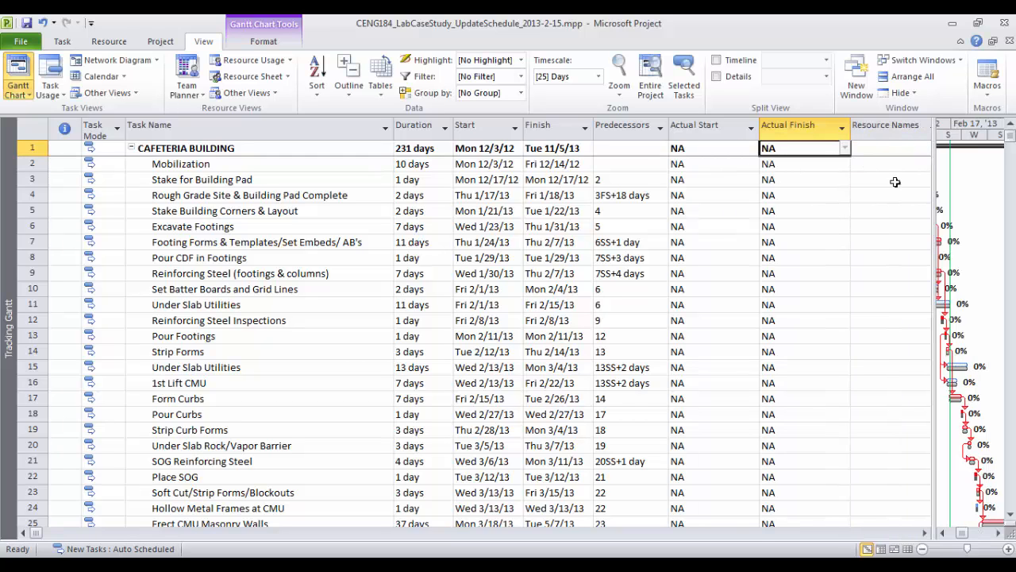
left_click(897, 133)
right_click(897, 133)
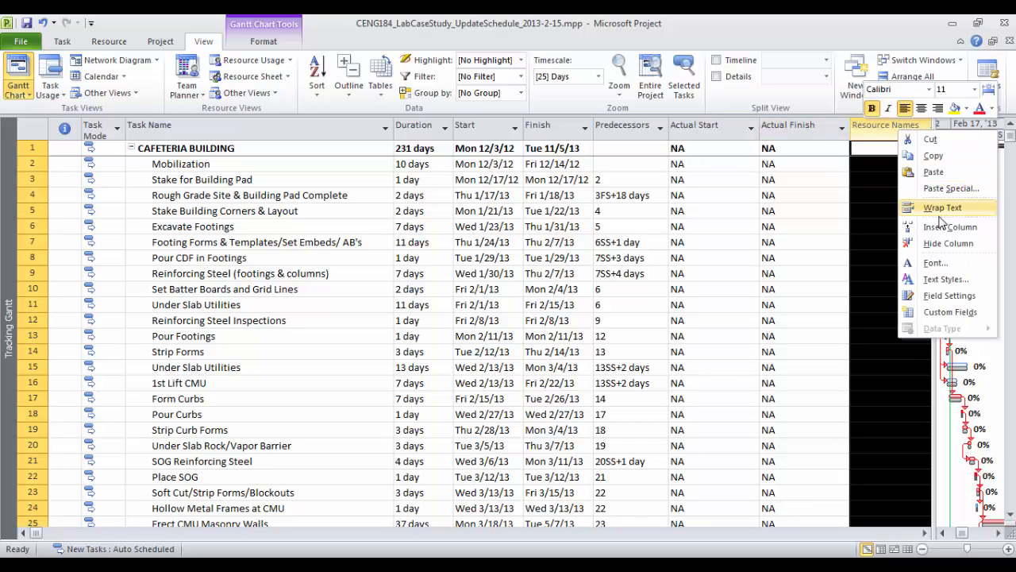
left_click(949, 228)
type("Actual ")
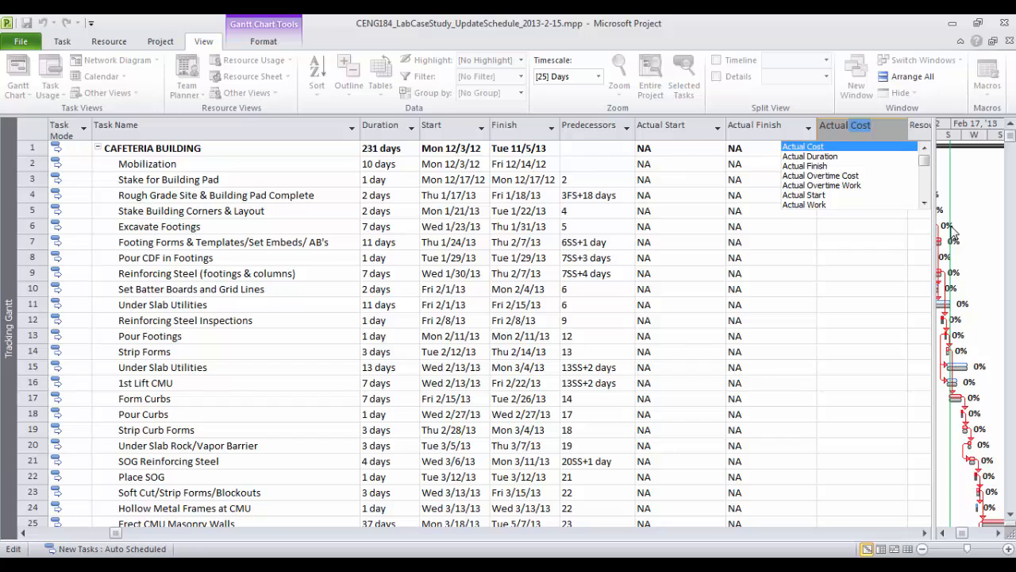
type("Duration")
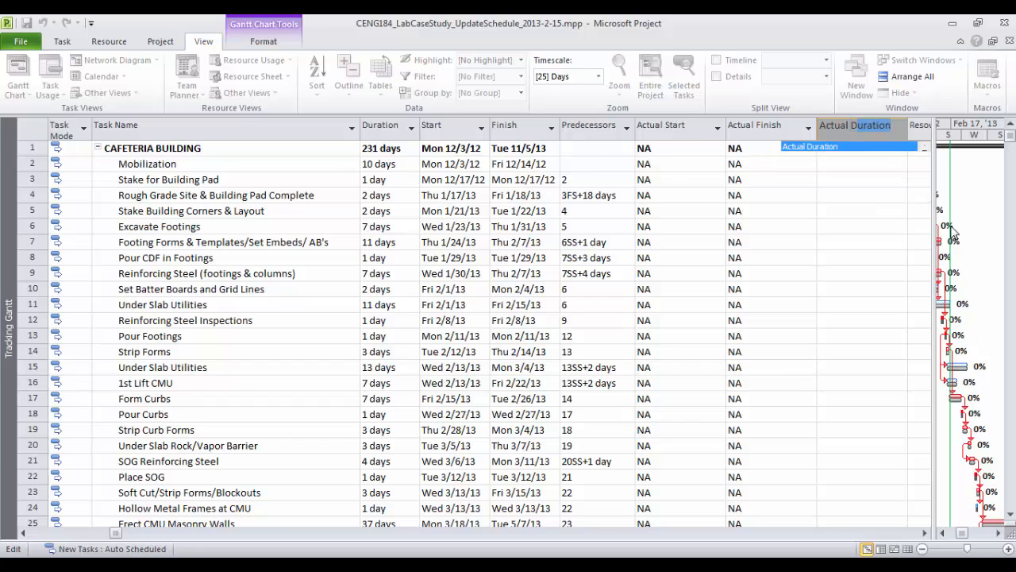
key("Return")
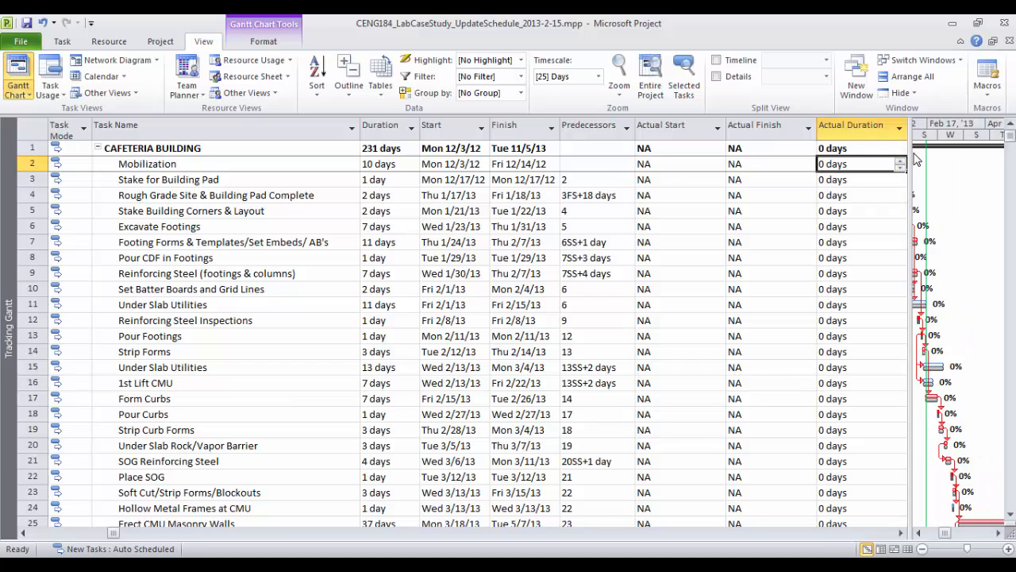
Insert a Remaining Duration column before Resource Names and widen the table to show it
left_click_drag(913, 157, 992, 156)
left_click(946, 125)
right_click(945, 127)
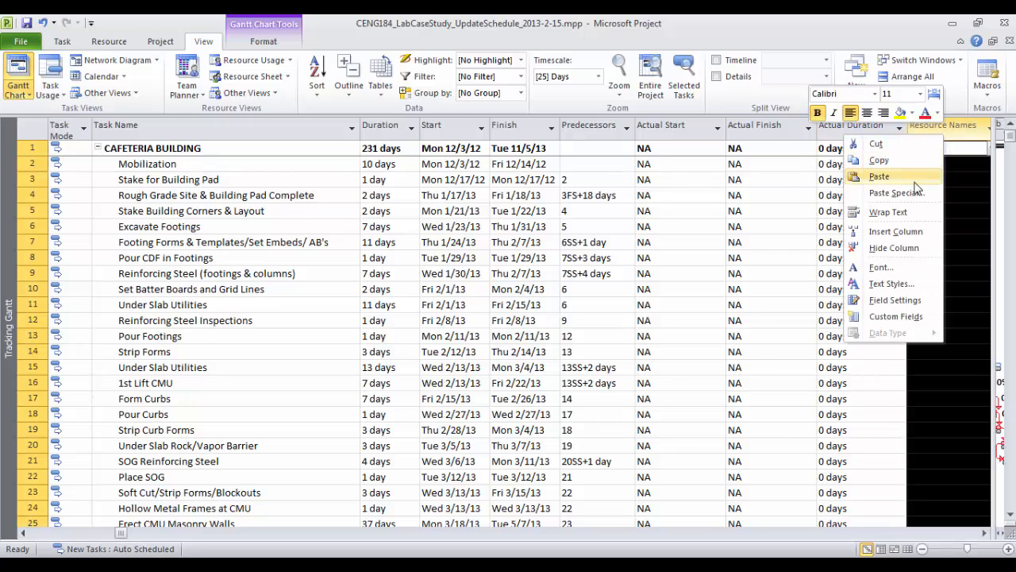
left_click(913, 232)
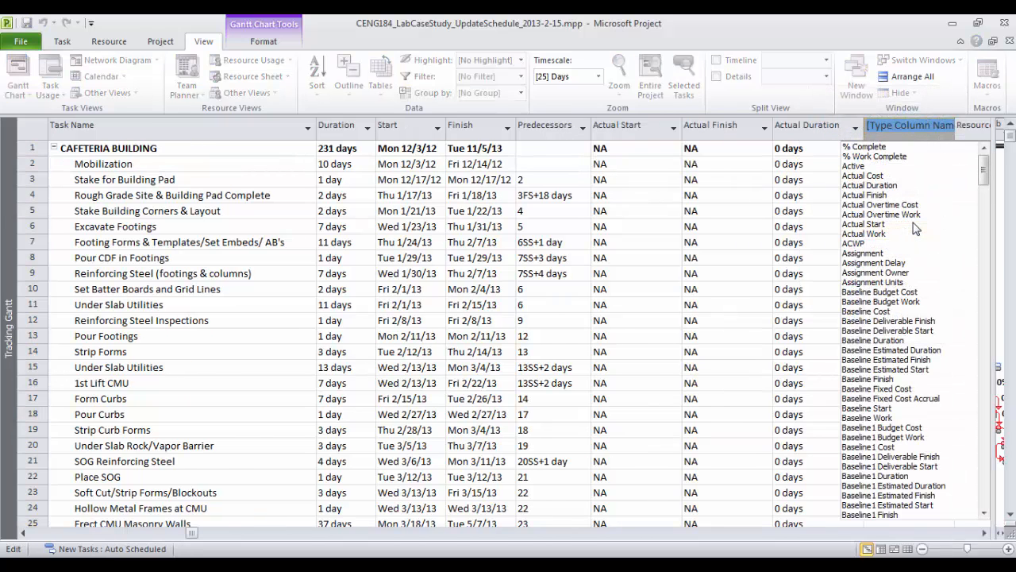
type("rem")
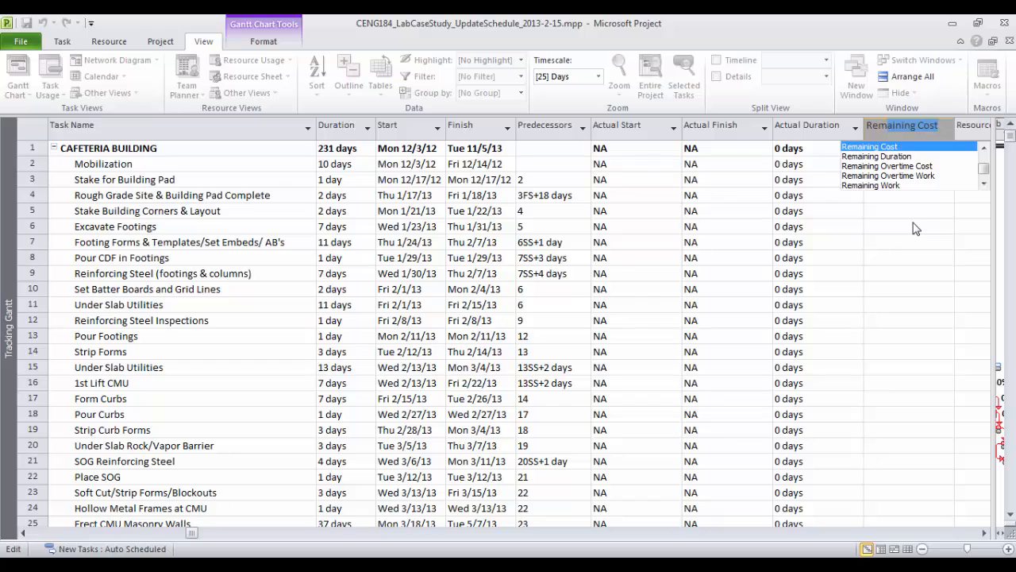
left_click(889, 163)
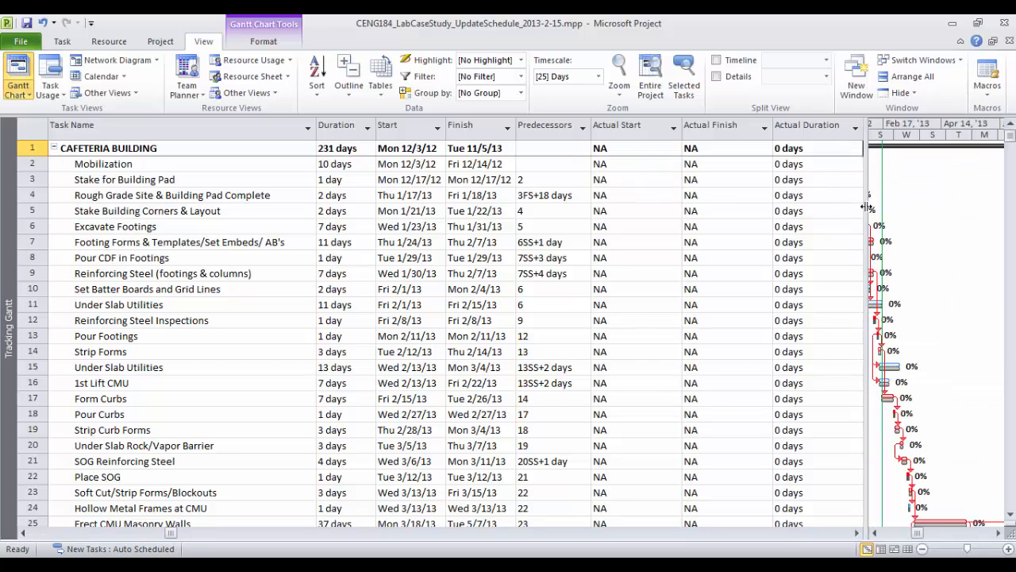
left_click_drag(867, 206, 970, 195)
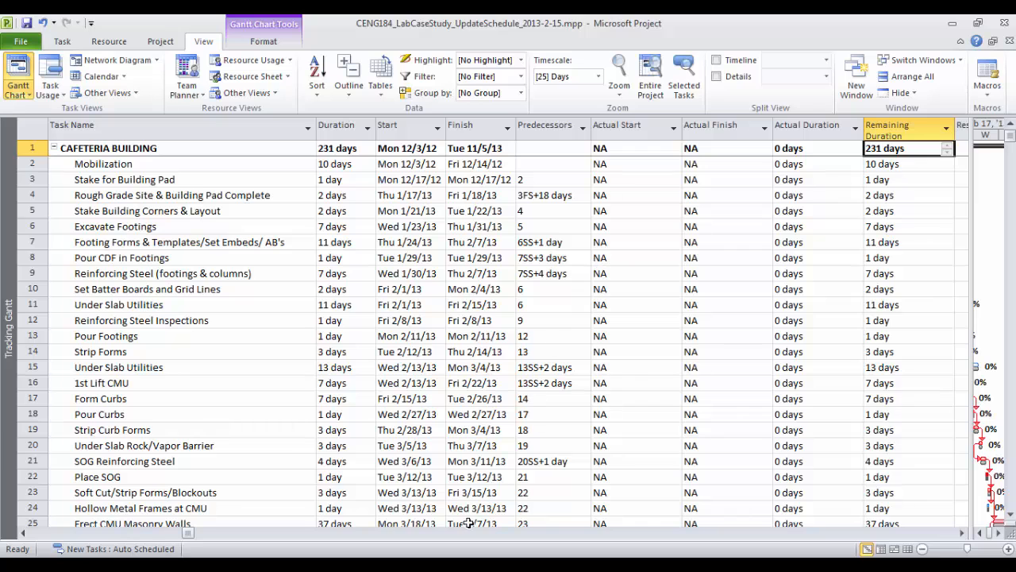
left_click(460, 566)
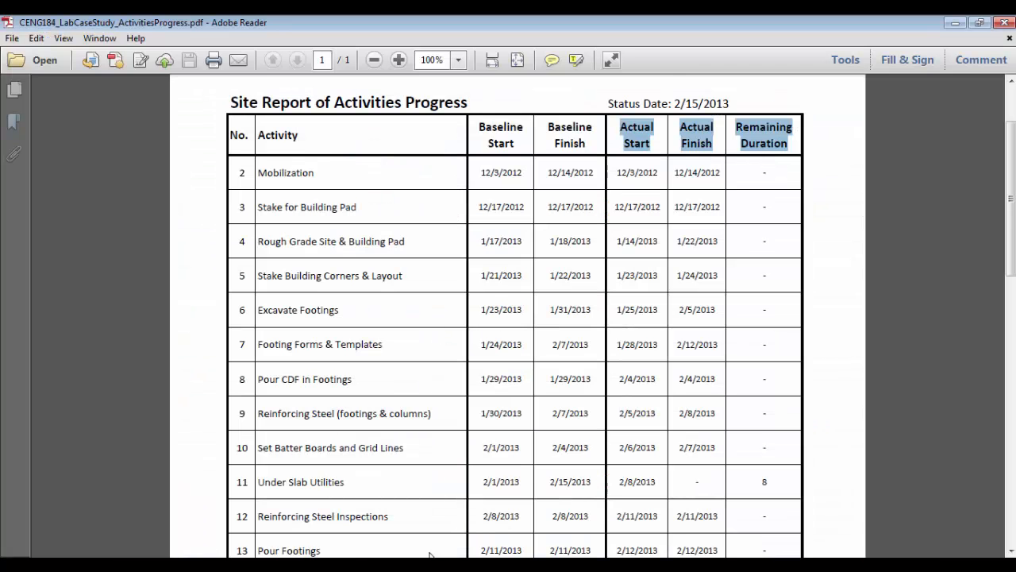
Review the site progress report and copy Mobilization's actual start date 12/3/2012
left_click(429, 565)
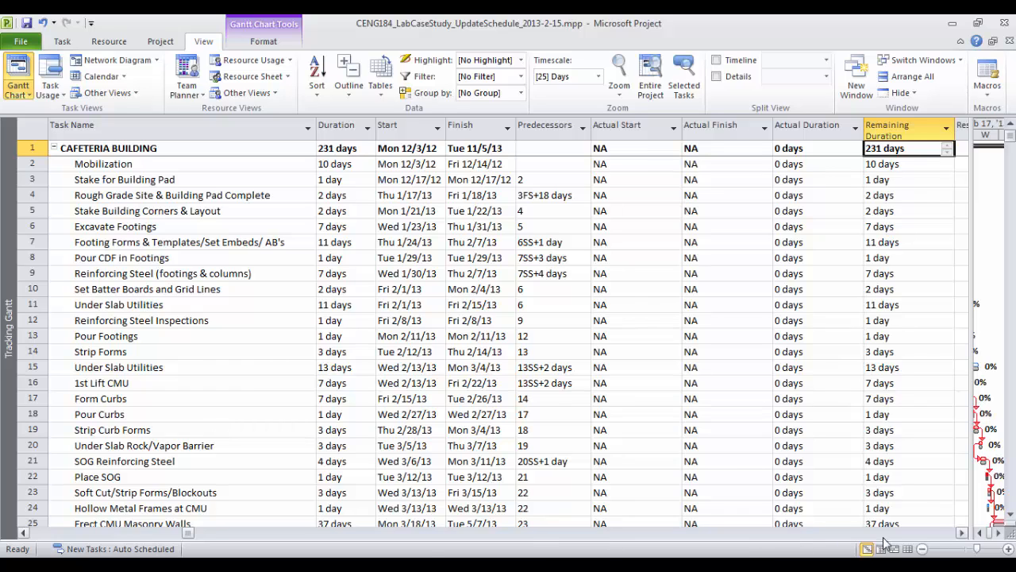
left_click(461, 565)
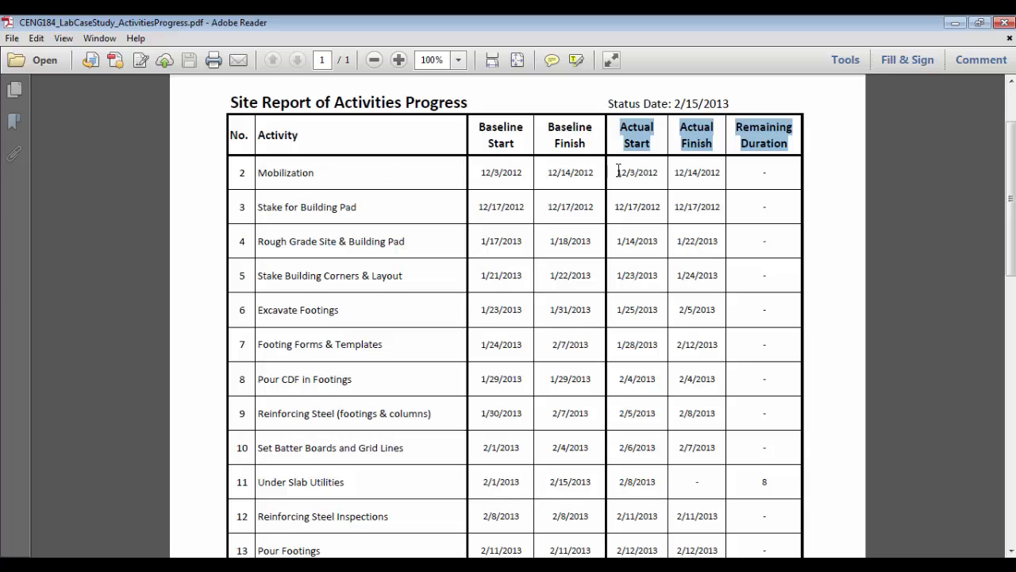
scroll(659, 399, "down", 3)
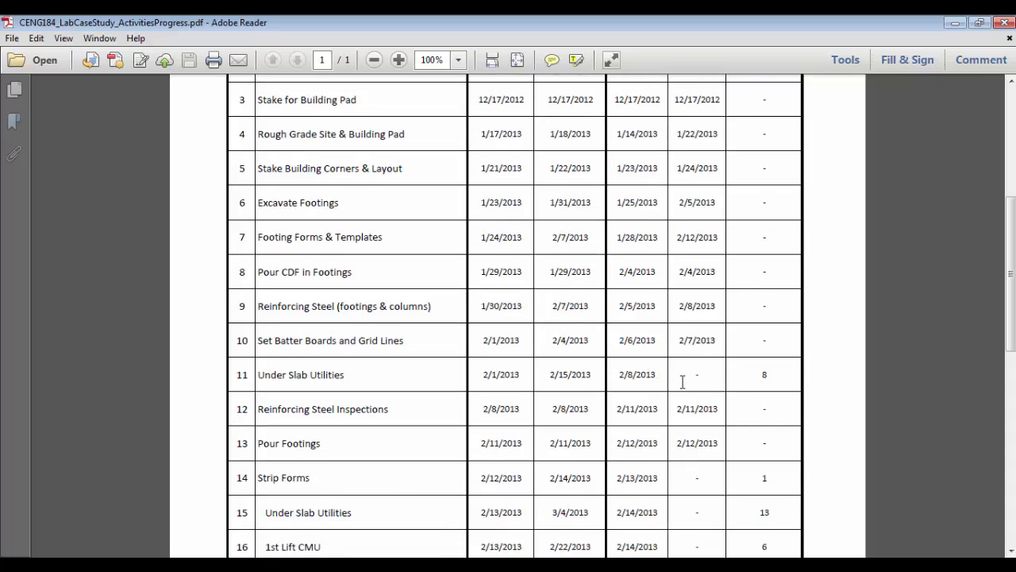
mouse_move(436, 564)
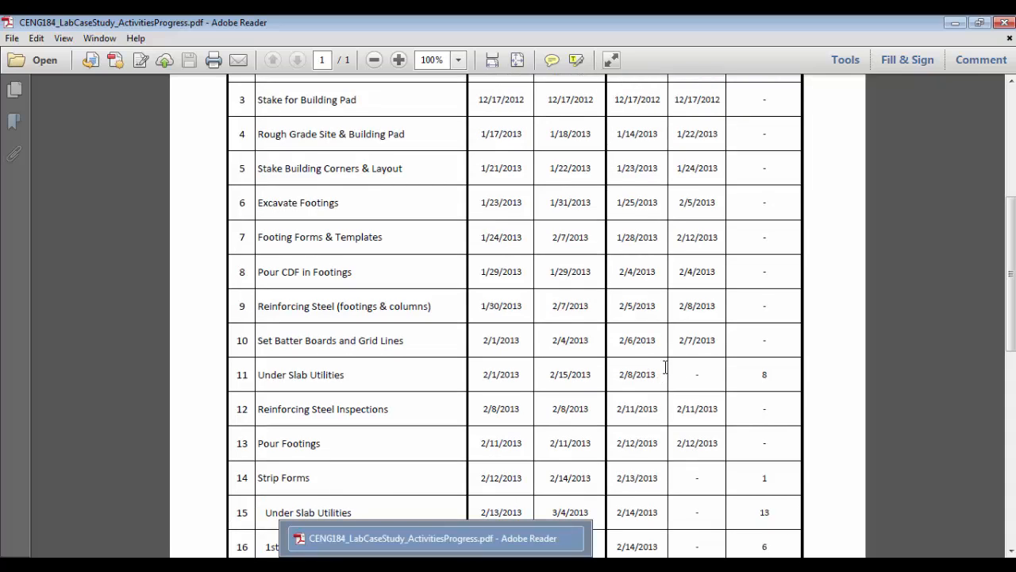
scroll(665, 367, "up", 3)
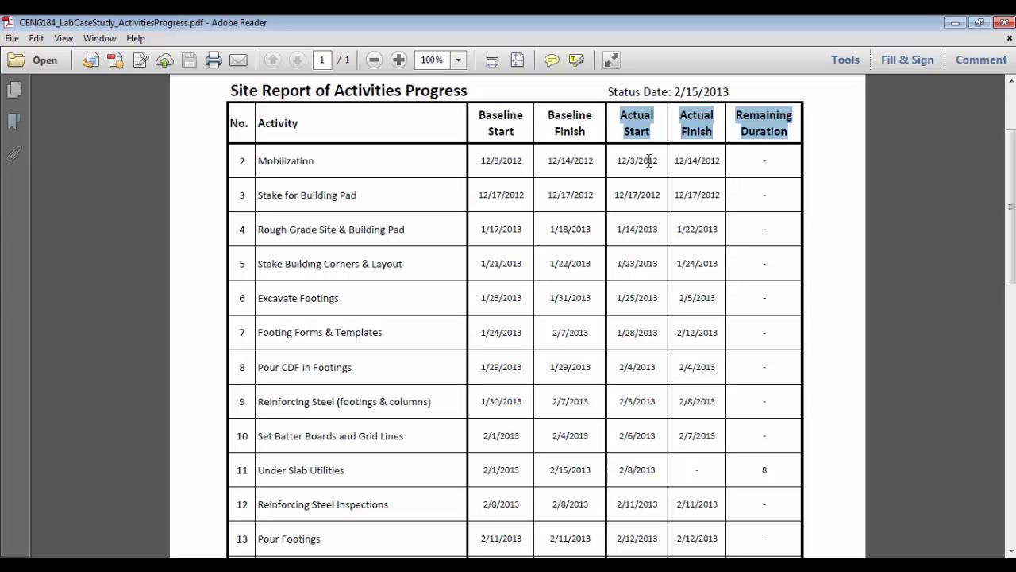
mouse_move(619, 162)
left_mouse_down()
mouse_move(660, 162)
mouse_move(618, 164)
left_mouse_up()
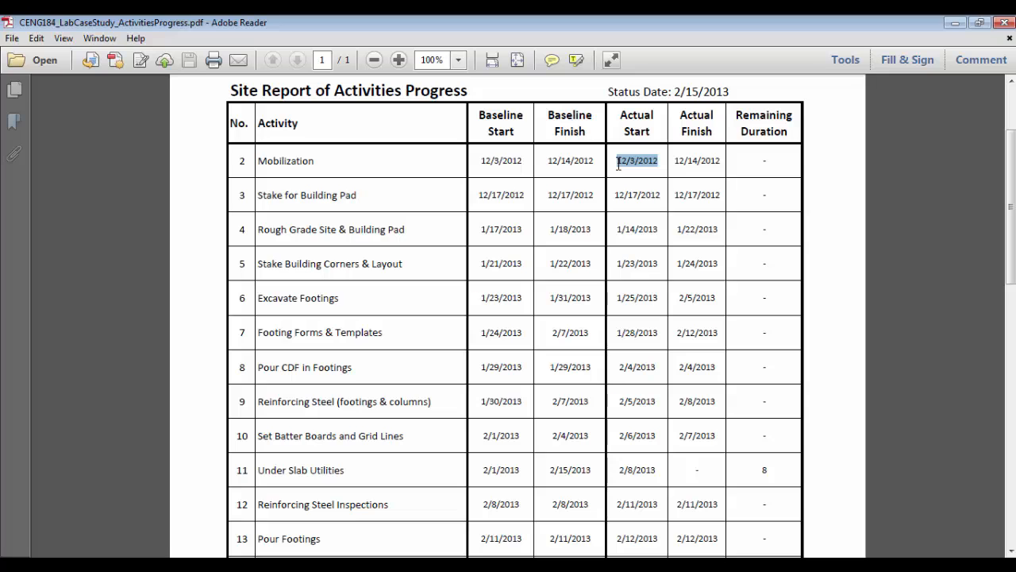
key("alt+Tab")
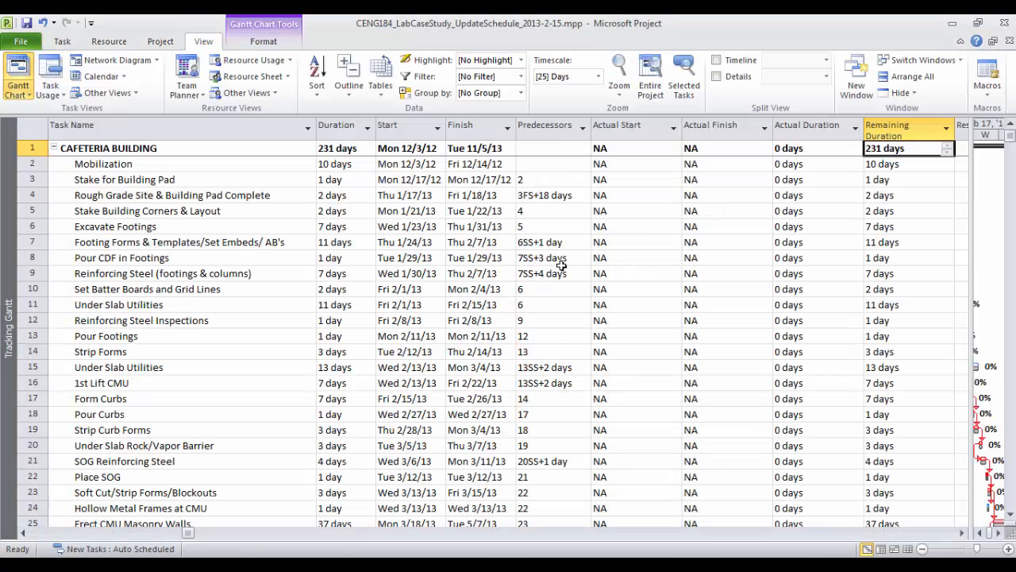
Paste Mon 12/3/12 into Mobilization's Actual Start, clearing the paste error first
left_click_drag(640, 168, 554, 153)
double_click(612, 162)
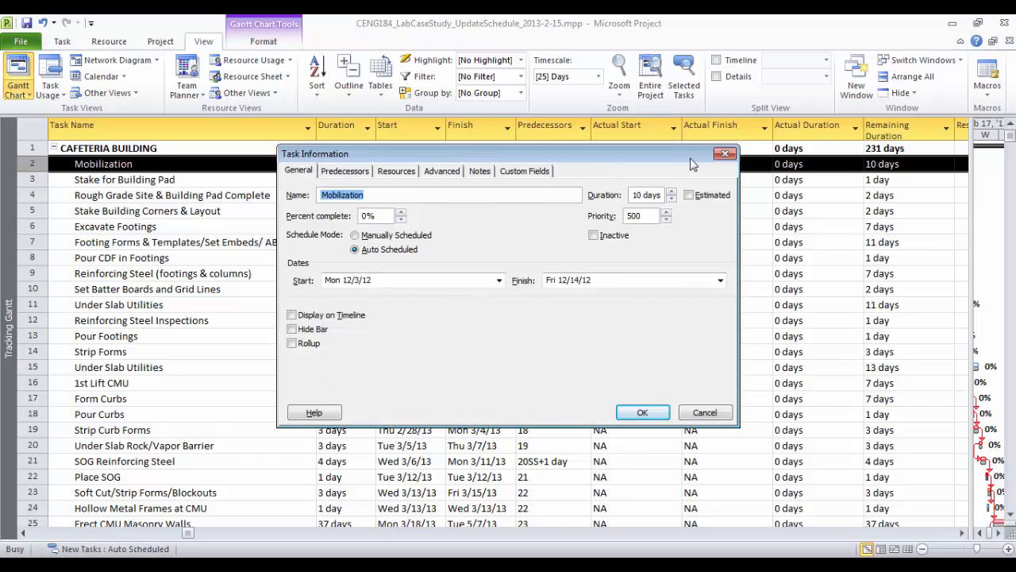
left_click(724, 155)
key("ctrl+v")
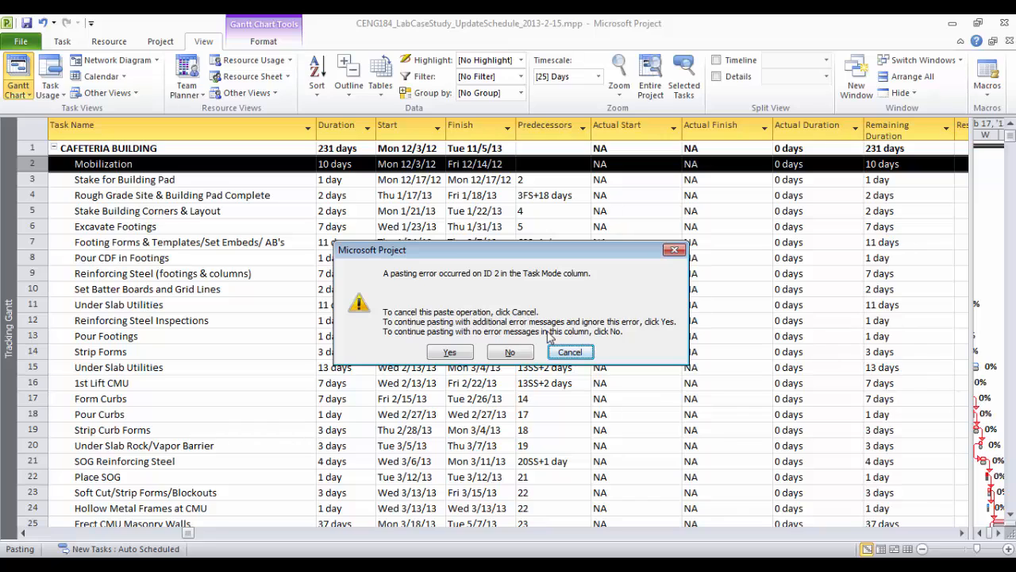
left_click(570, 352)
left_click(648, 167)
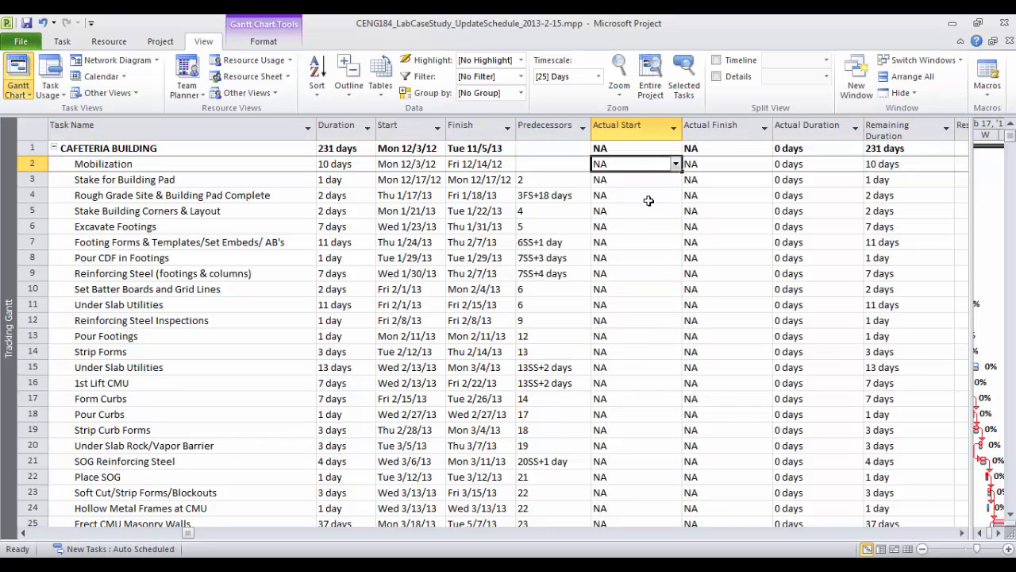
type("Mon 12/3/12")
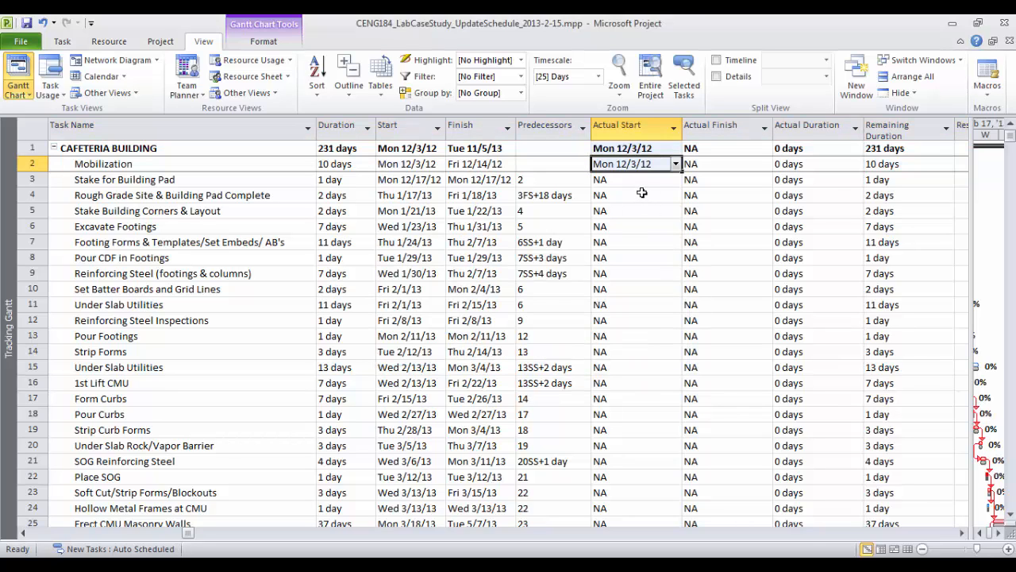
left_click(645, 194)
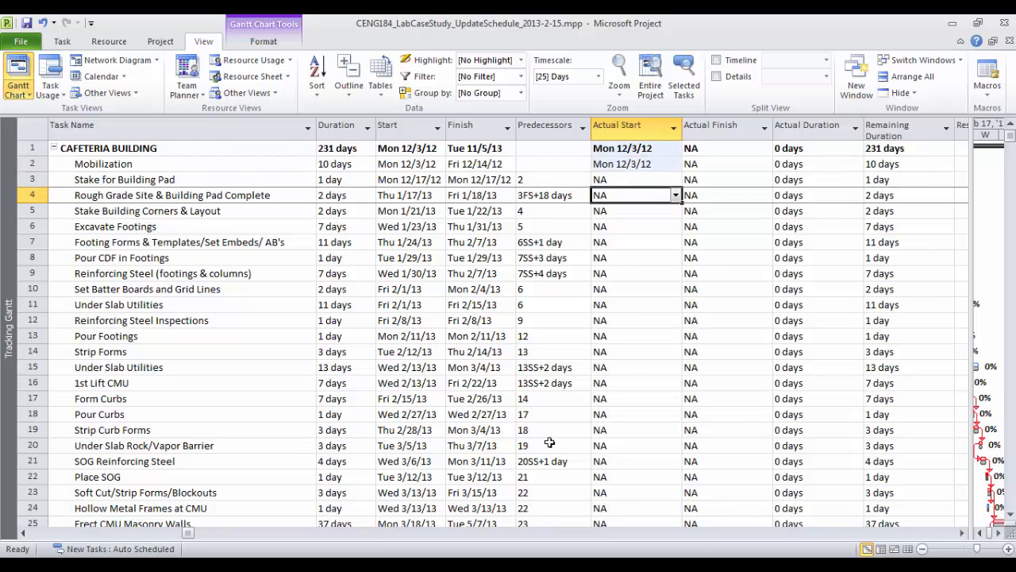
Copy 12/14/2012 from the report into Mobilization's Actual Finish as Fri 12/14/12
key("alt+Tab")
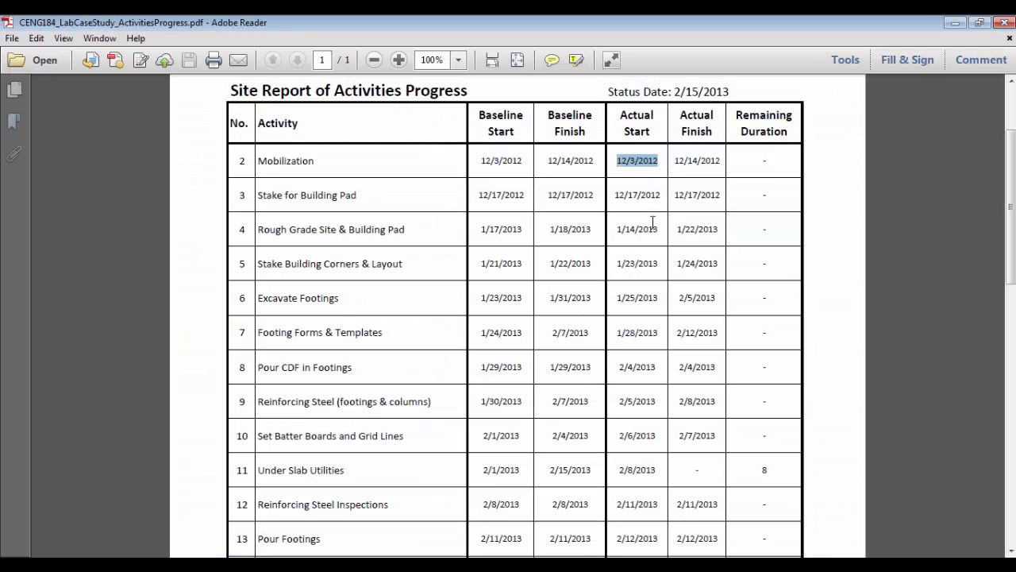
left_click_drag(675, 162, 727, 164)
key("ctrl+c")
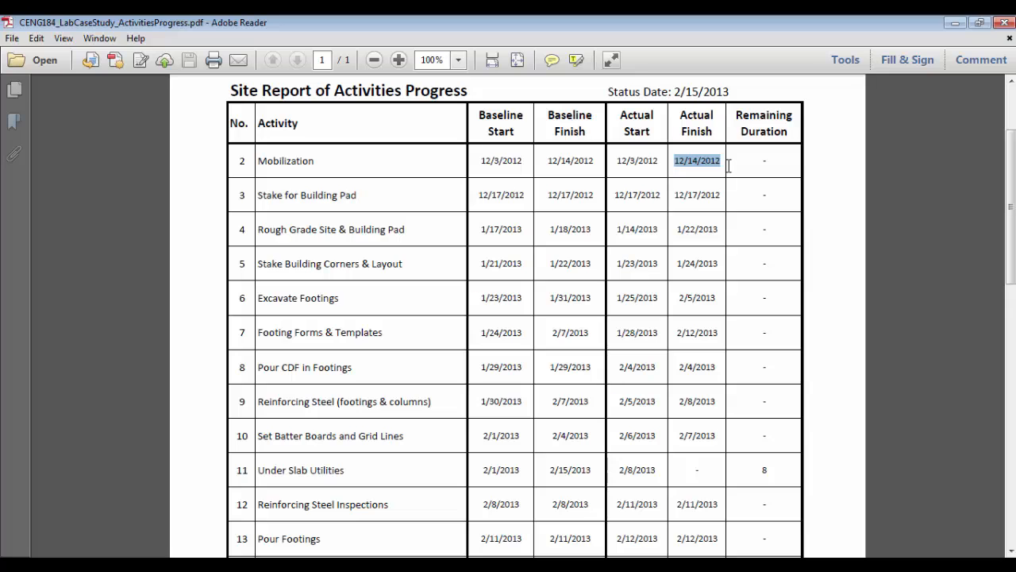
key("alt+Tab")
left_click(707, 164)
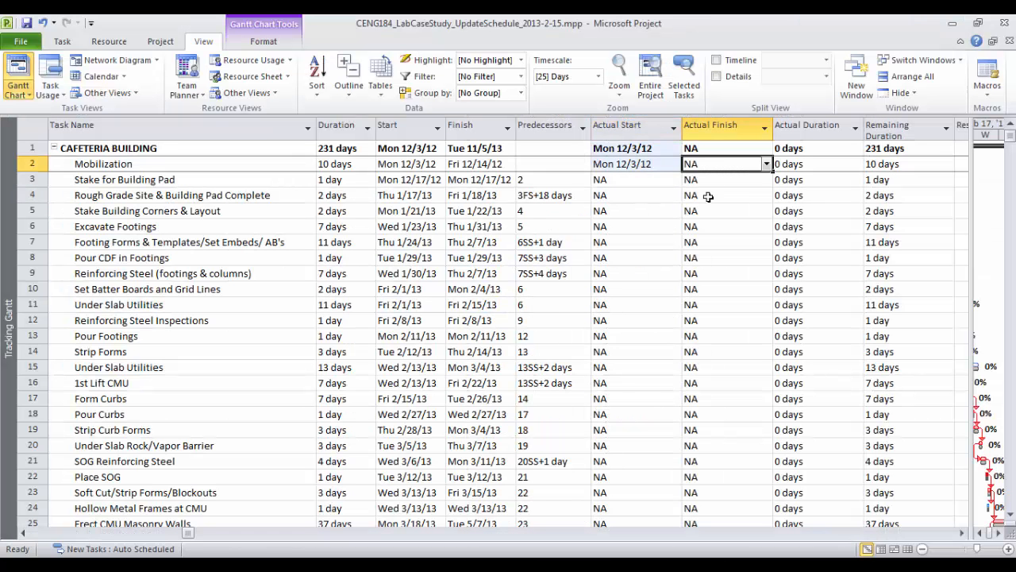
key("ctrl+v")
left_click(712, 211)
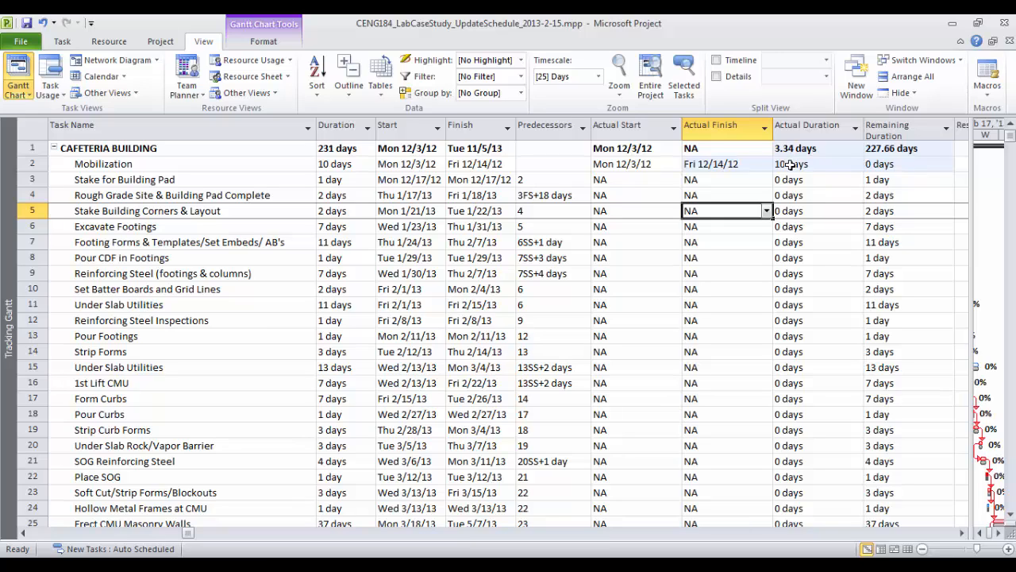
Scroll across the table to review the new columns and select Predecessors and Actual Start
left_click_drag(975, 321, 572, 314)
left_click(562, 533)
left_click(563, 533)
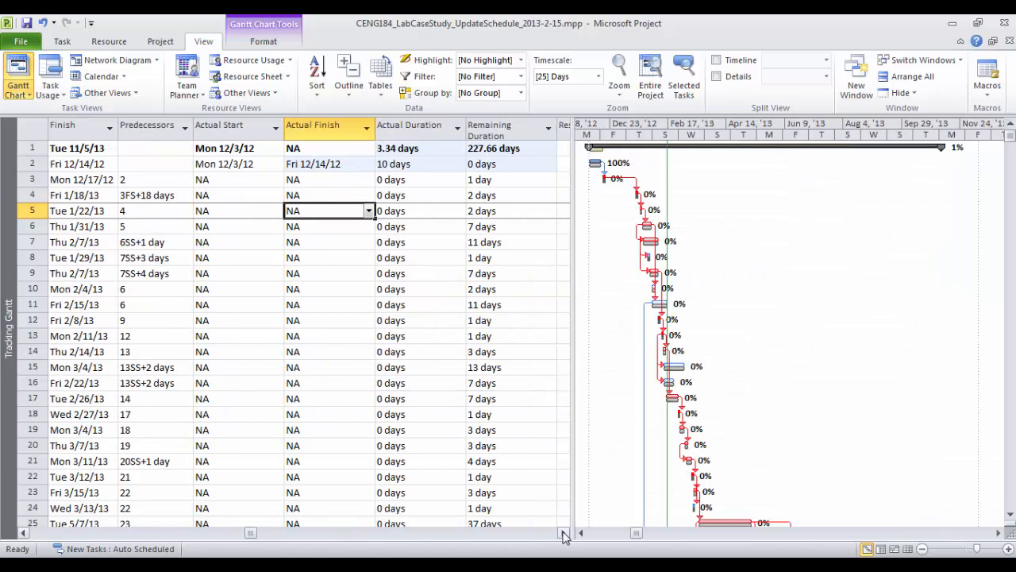
left_click(563, 533)
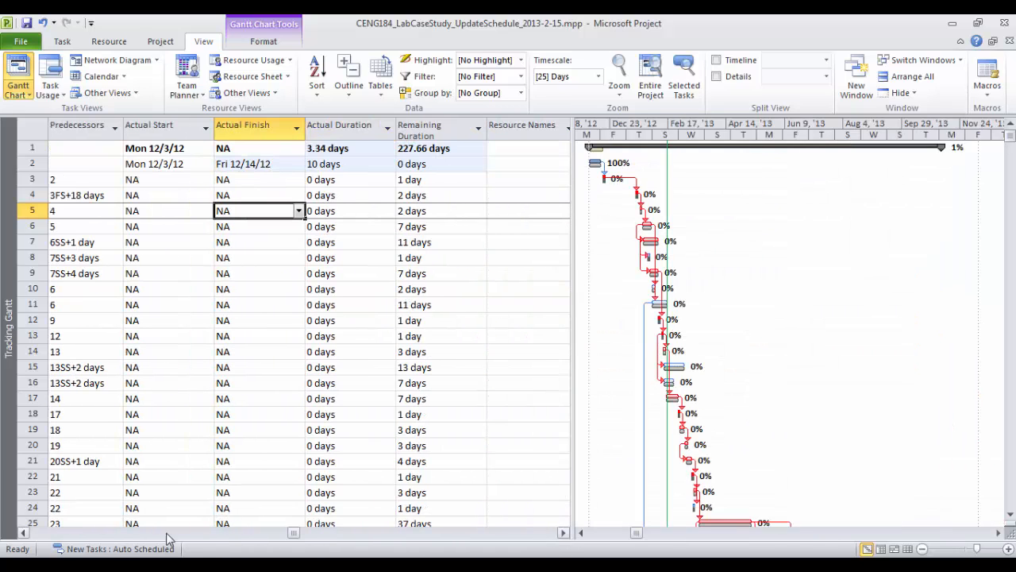
left_click(27, 534)
left_click(27, 533)
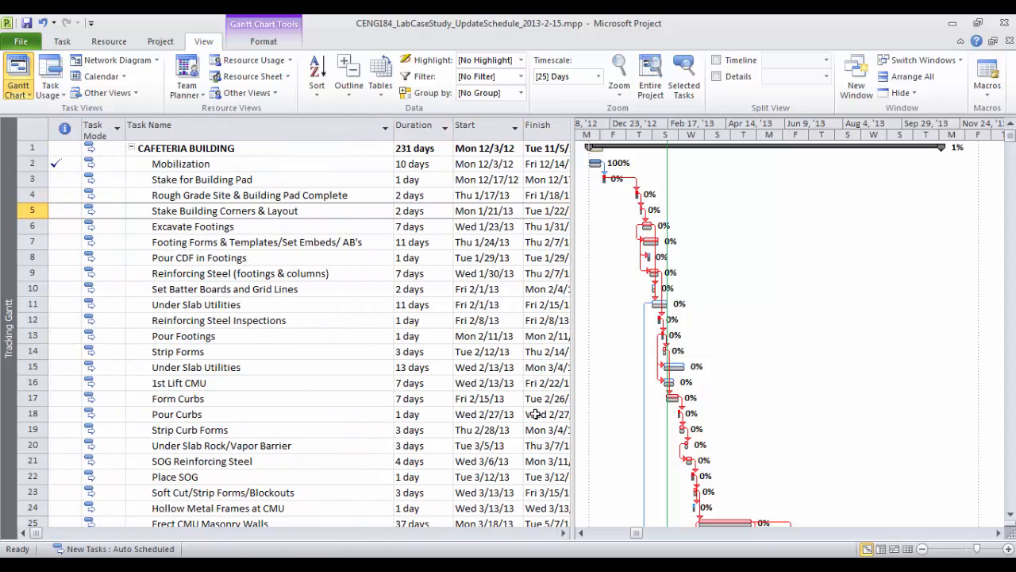
left_click(563, 533)
left_click(563, 533)
left_click(563, 532)
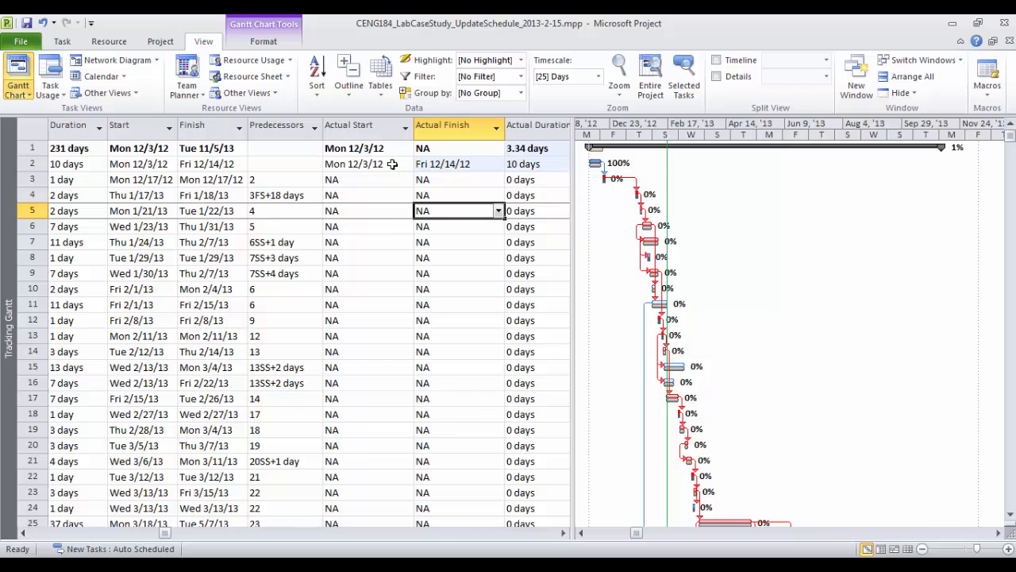
left_click_drag(366, 124, 291, 125)
Hide the Predecessors and Actual Start columns and widen the Gantt chart area
right_click(291, 123)
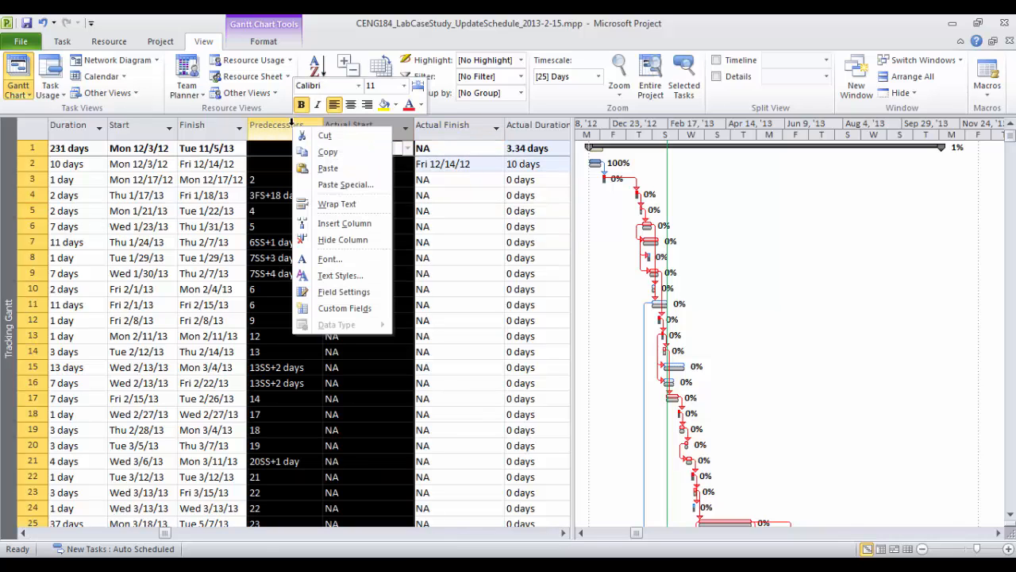
left_click(347, 239)
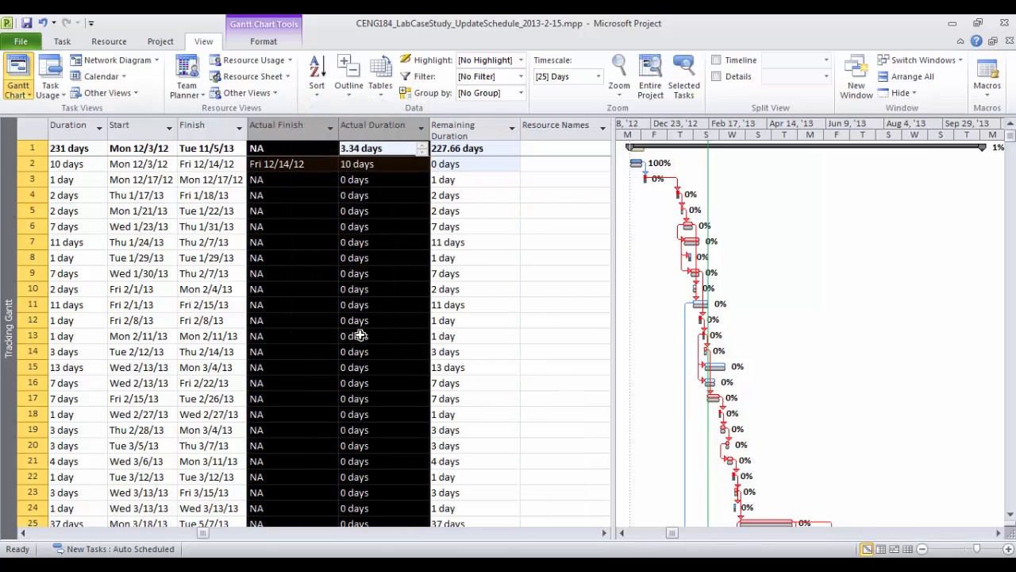
left_click_drag(612, 460, 525, 445)
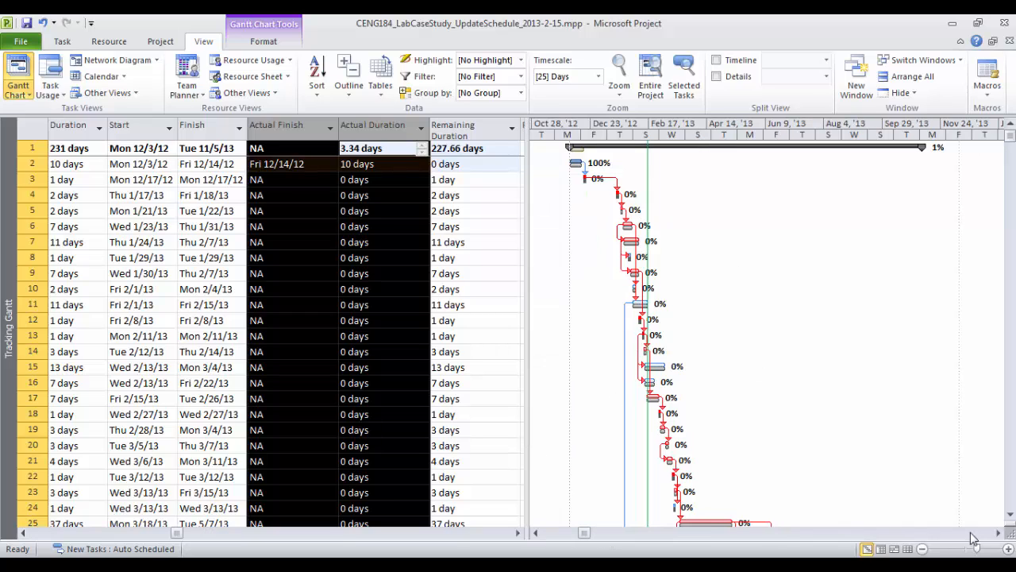
Zoom the Gantt timescale to 2-day units and show the chart from late November 2012
left_click(1008, 550)
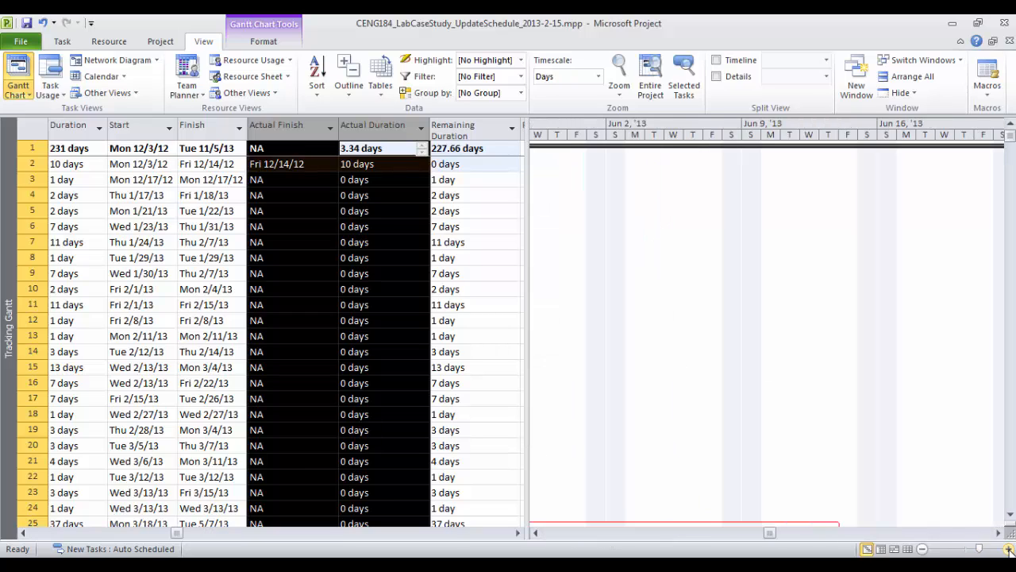
left_click(576, 534)
left_click(576, 534)
left_click(575, 535)
left_click(576, 534)
left_click(575, 535)
left_click(576, 534)
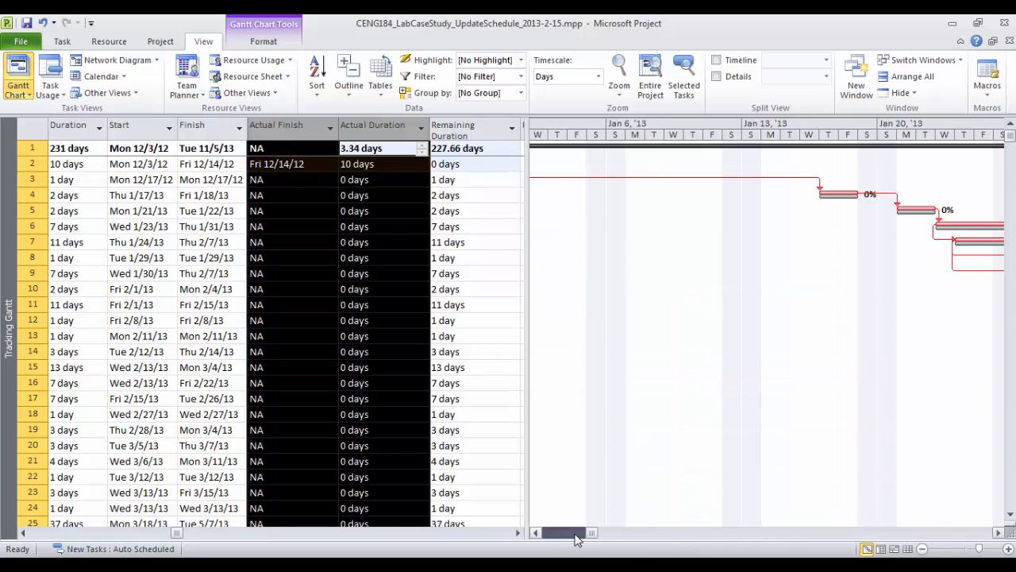
left_click(576, 535)
left_click(576, 534)
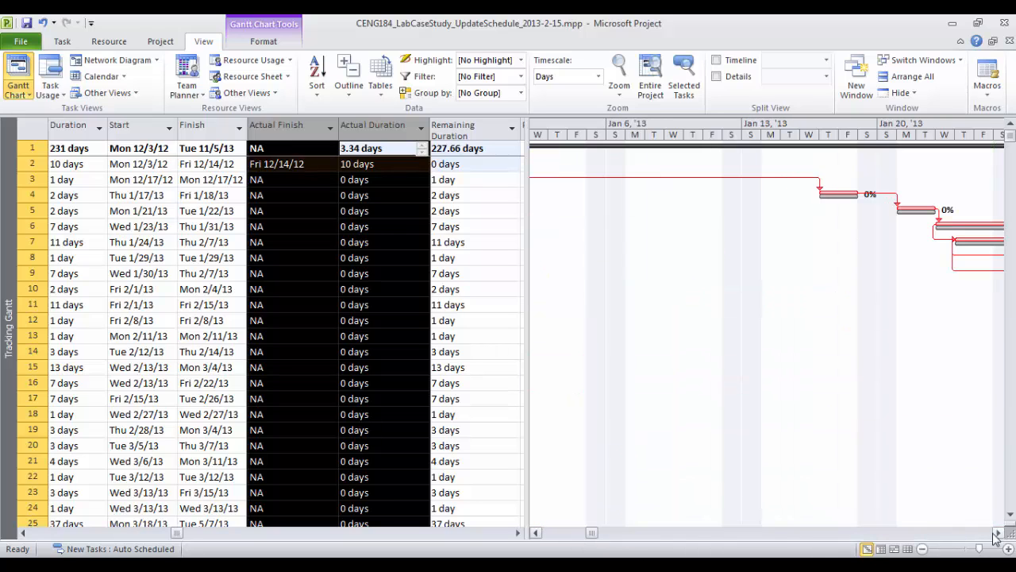
left_click_drag(984, 550, 974, 550)
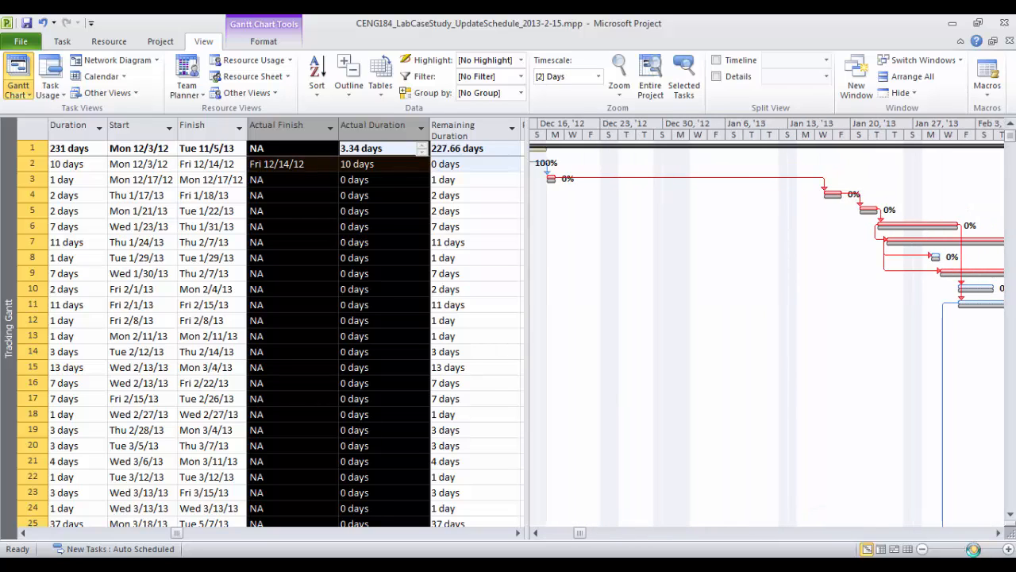
left_click(536, 534)
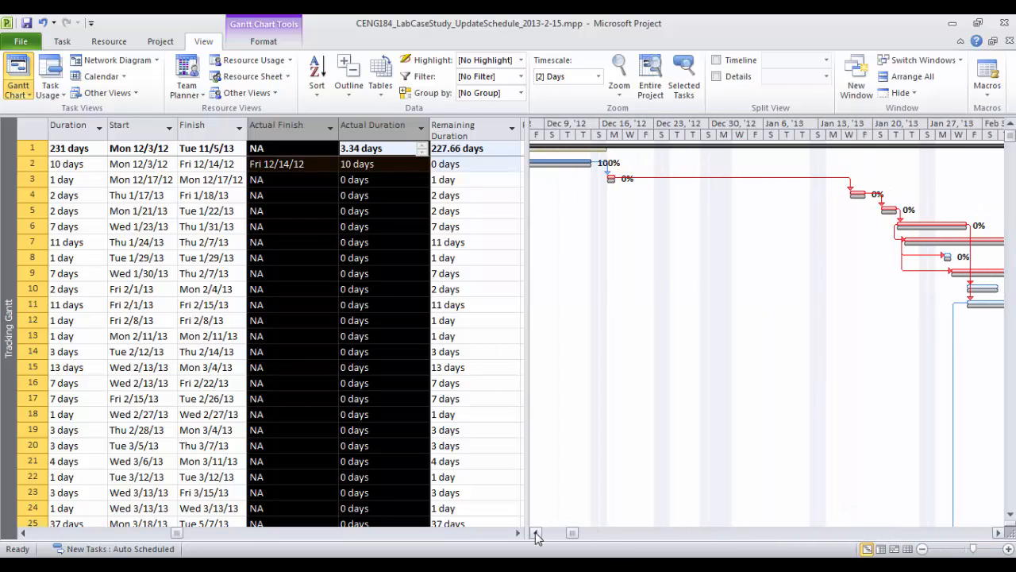
left_click(536, 534)
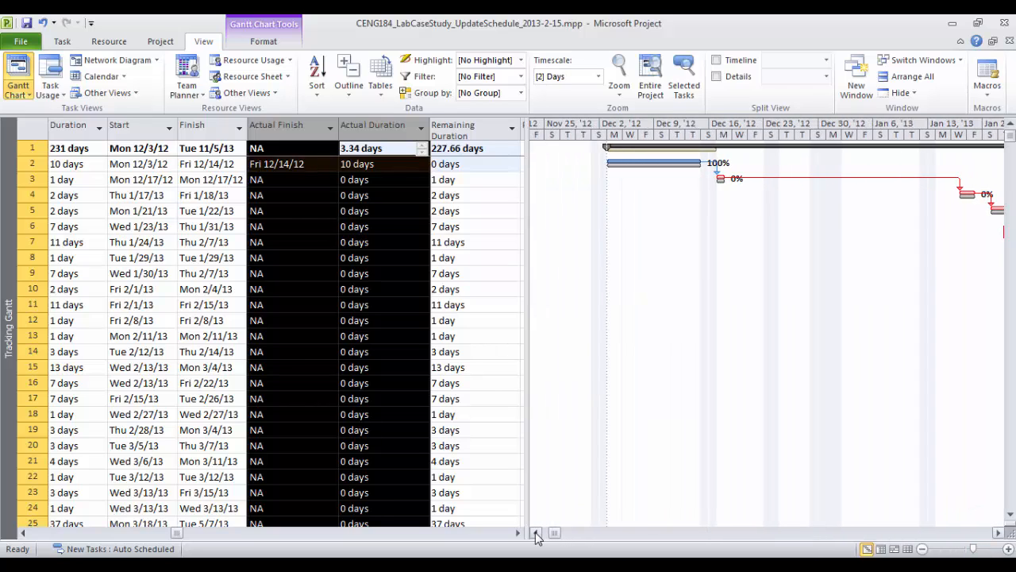
left_click(272, 174)
left_click(264, 164)
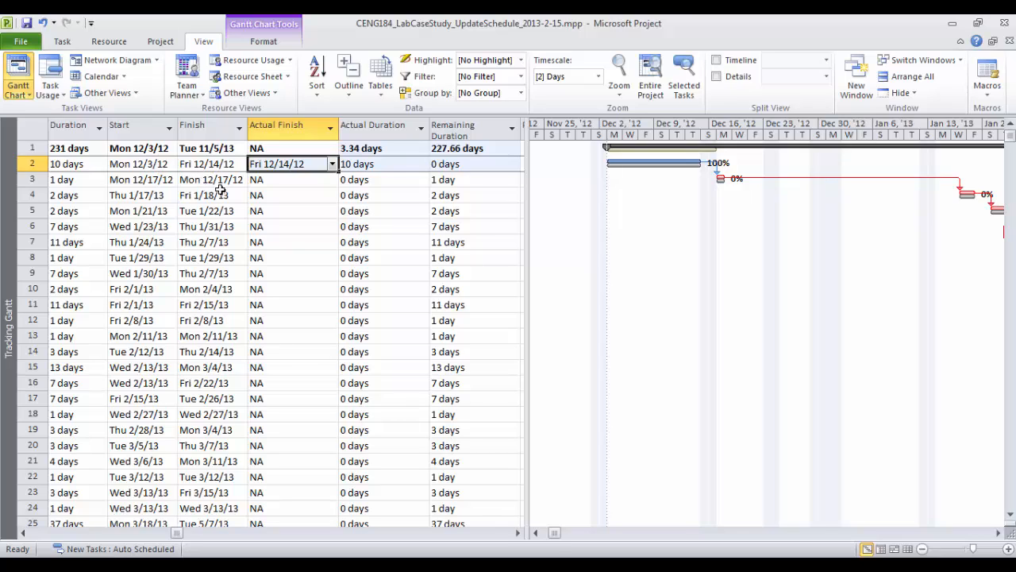
Narrow the Task Name column so names wrap, then widen the table through Remaining Duration
left_click(536, 533)
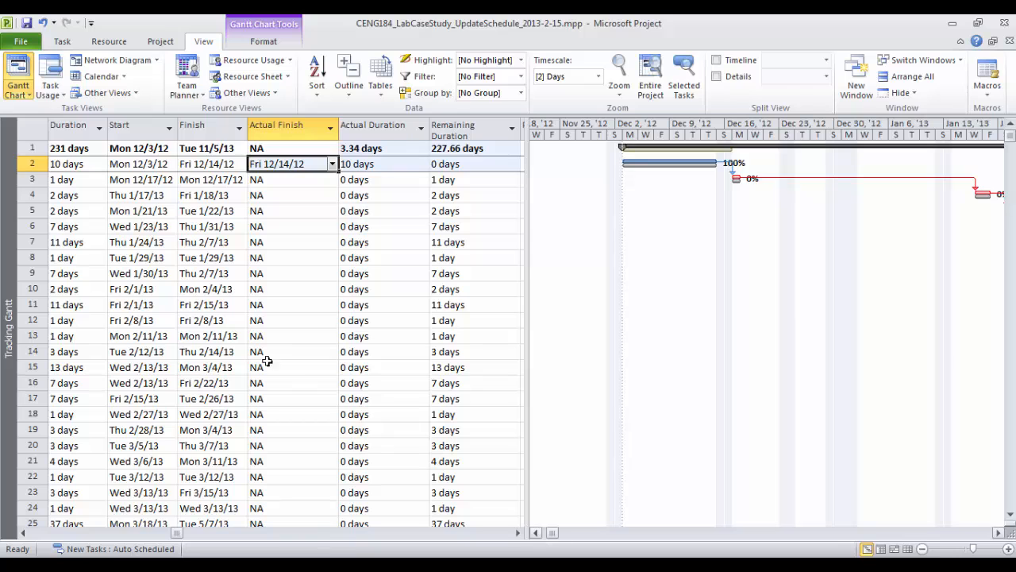
left_click(23, 533)
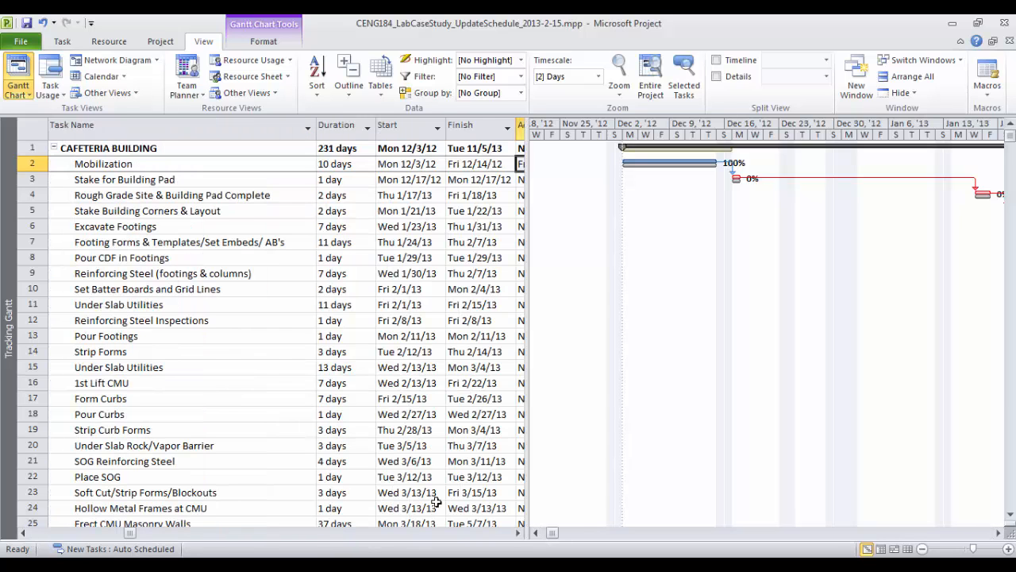
left_click_drag(316, 126, 208, 127)
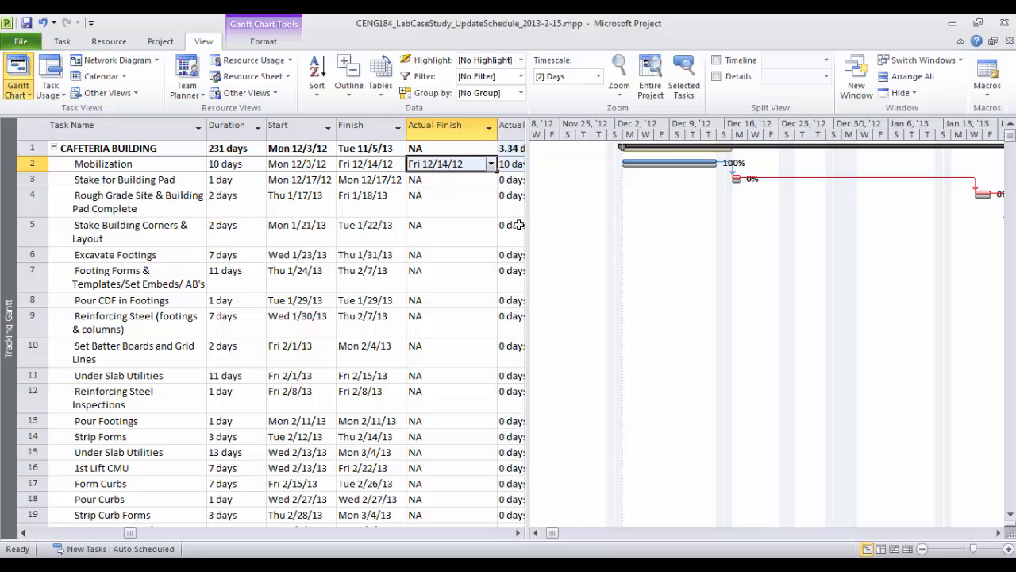
left_click_drag(522, 225, 646, 214)
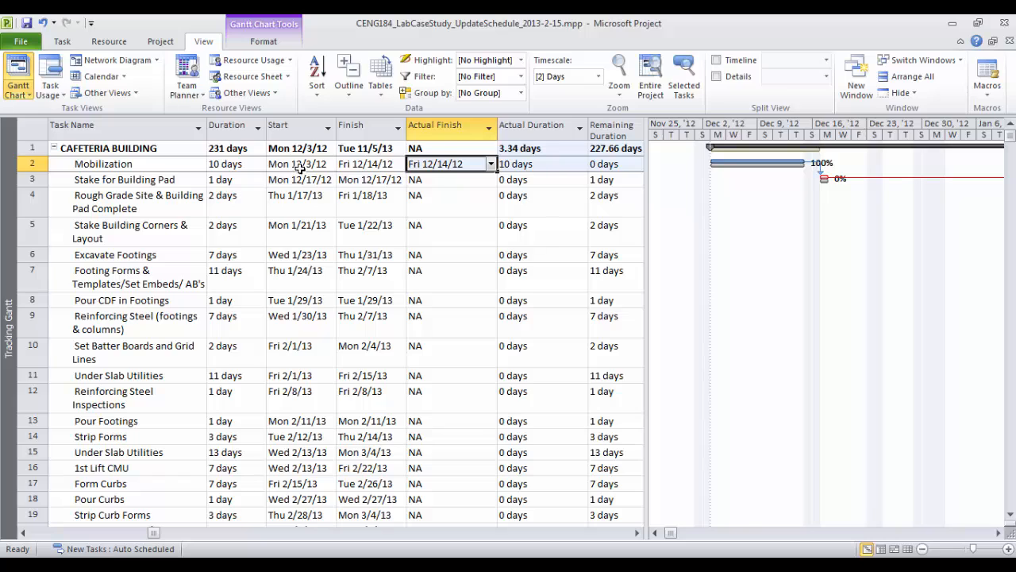
Insert an Actual Start column immediately left of Actual Finish
left_click(447, 129)
left_click(365, 127, "shift")
right_click(384, 130)
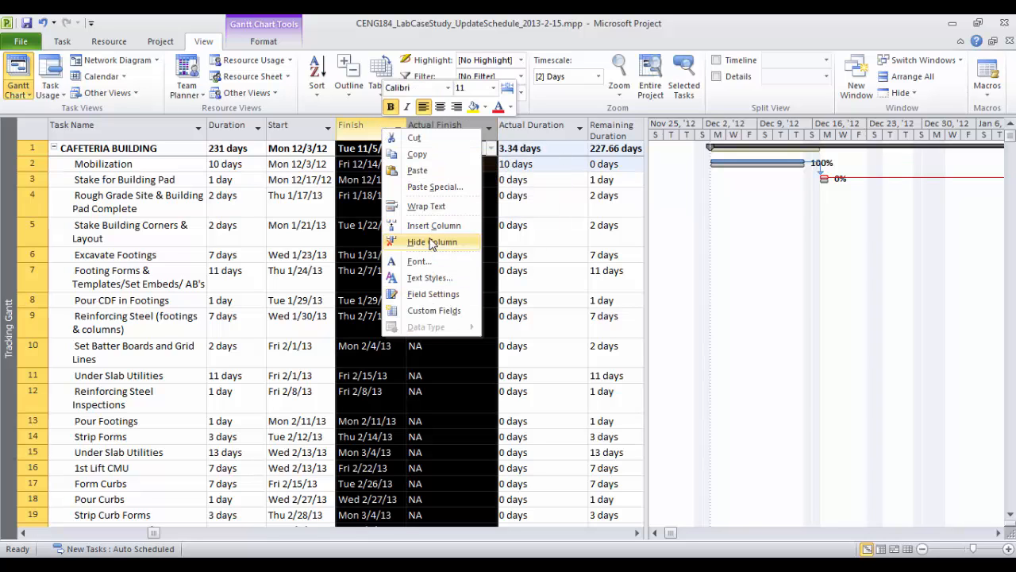
left_click(533, 126)
left_click_drag(533, 126, 223, 109)
left_click(441, 128)
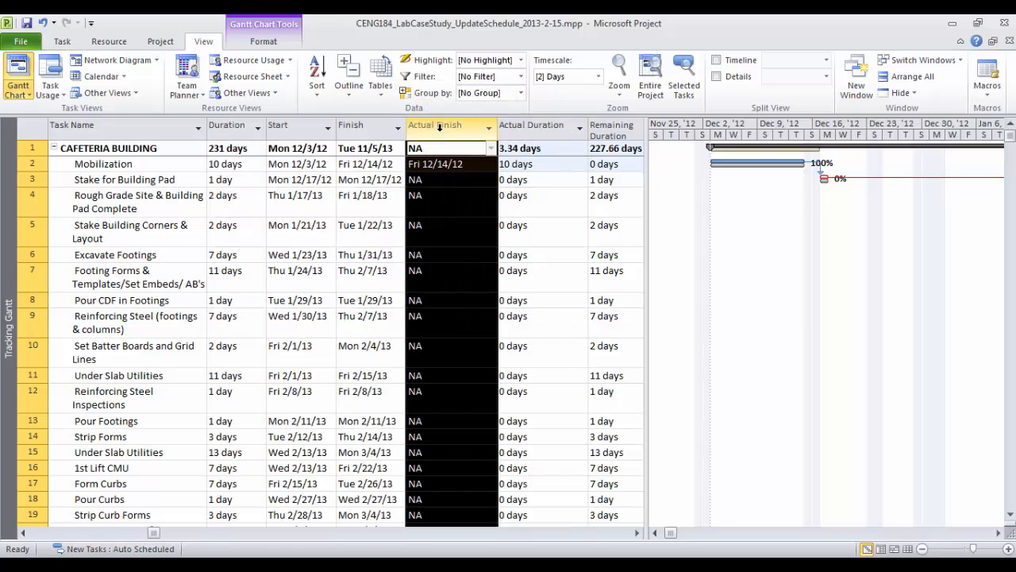
right_click(433, 132)
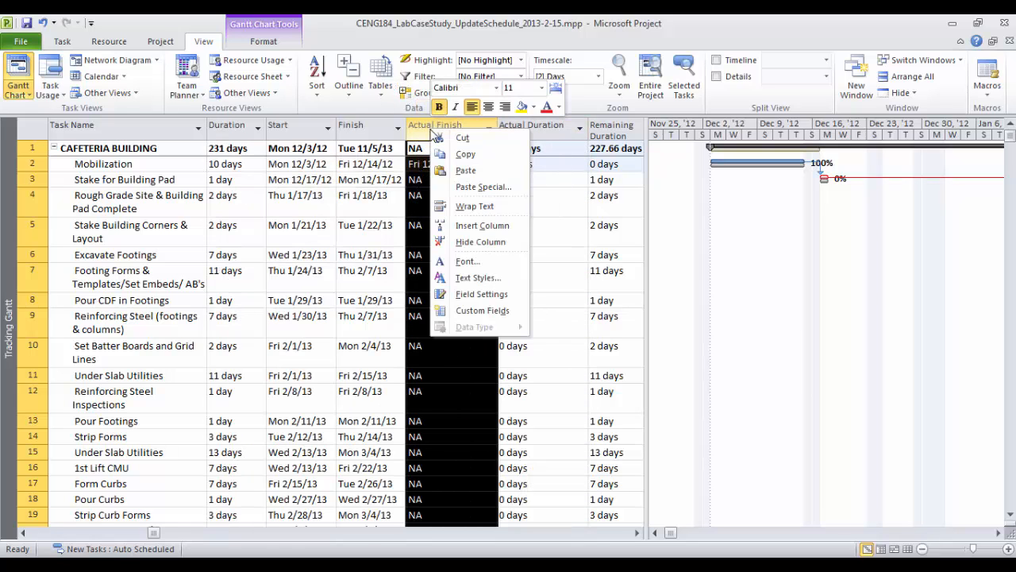
left_click(476, 225)
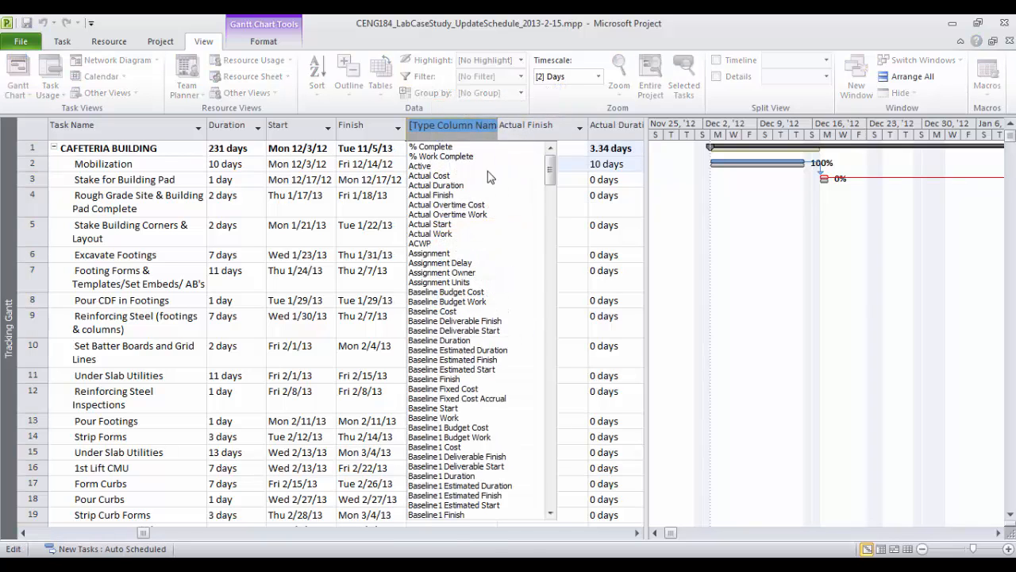
type("actual Cost")
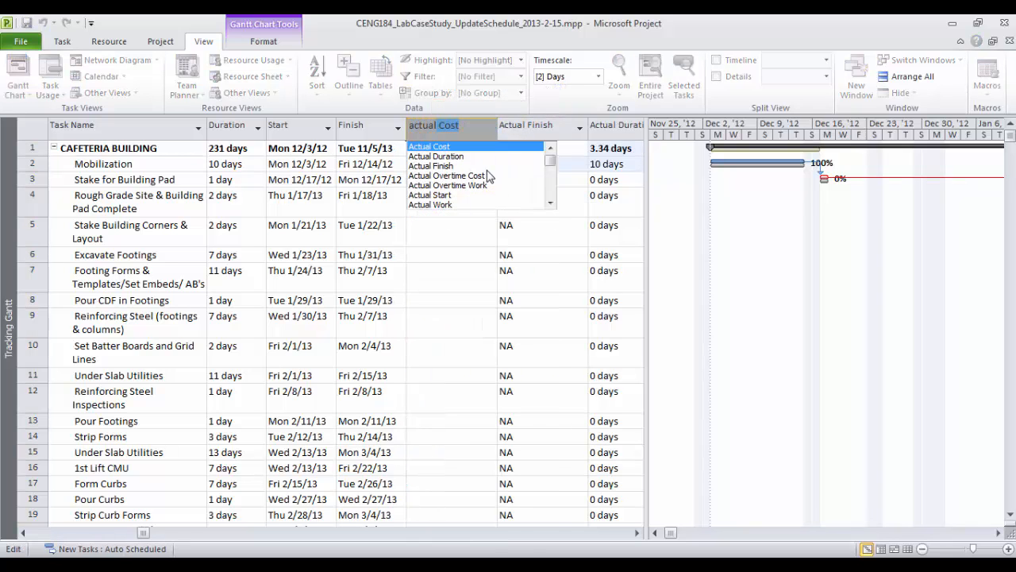
left_click(449, 202)
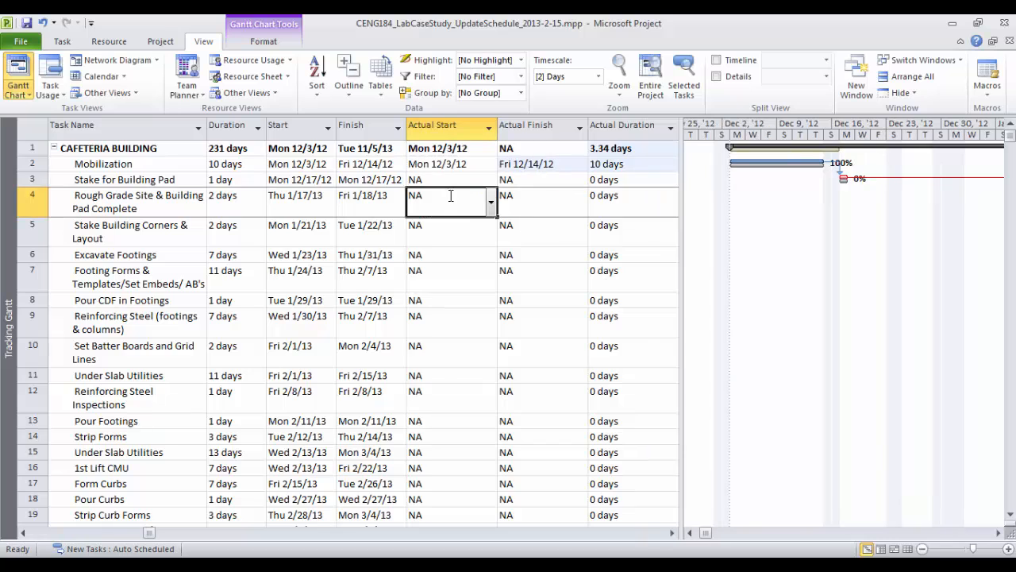
Check Mobilization's Actual Start Mon 12/3/12 against its Start, Finish and Actual Finish dates
left_click(483, 230)
left_click(430, 162)
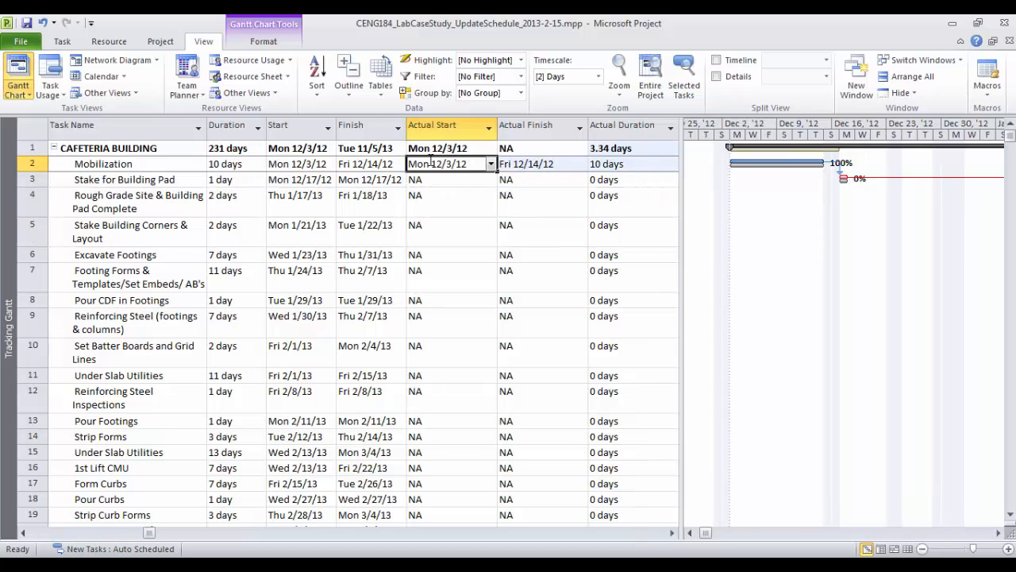
left_click(309, 165)
left_click(518, 165)
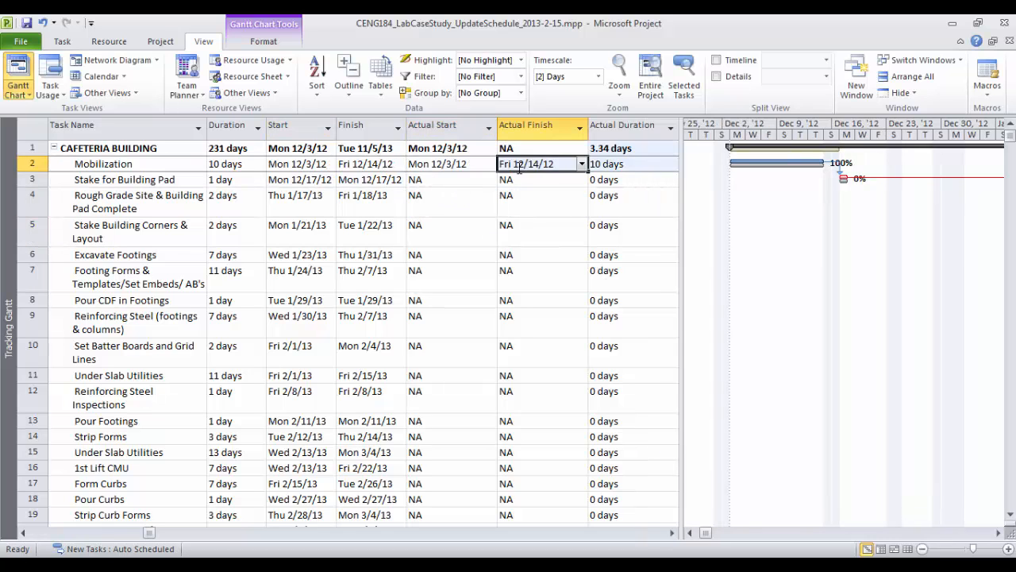
left_click(386, 165)
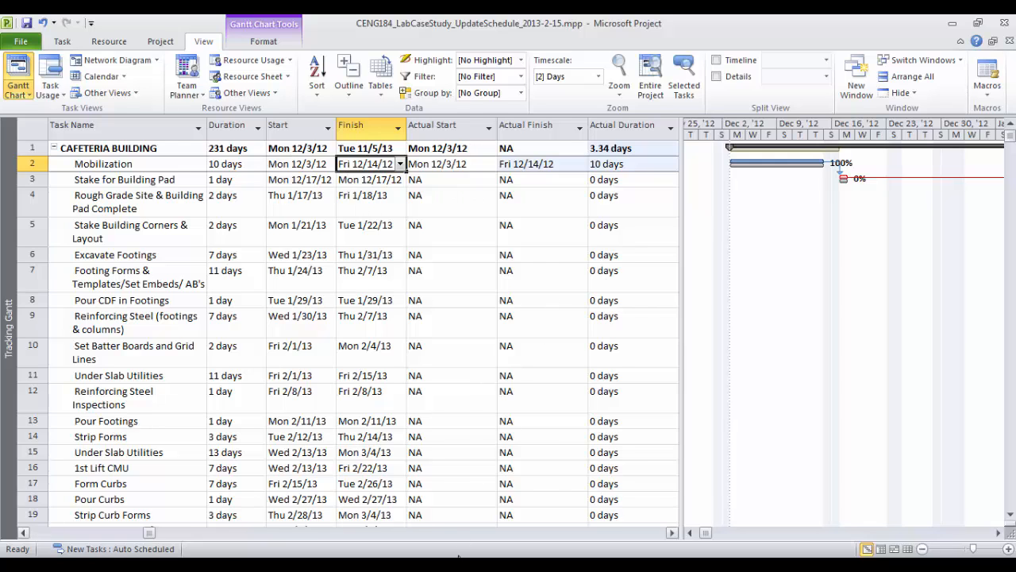
key("alt+Tab")
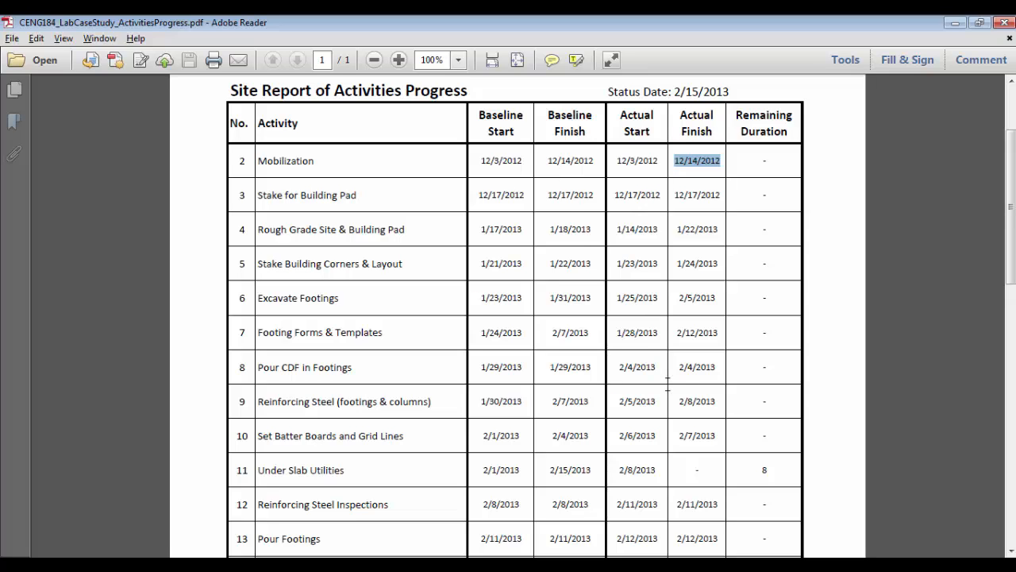
Widen the table to show Remaining Duration, then mark report rows 3–10 and Under Slab Utilities
key("alt+Tab")
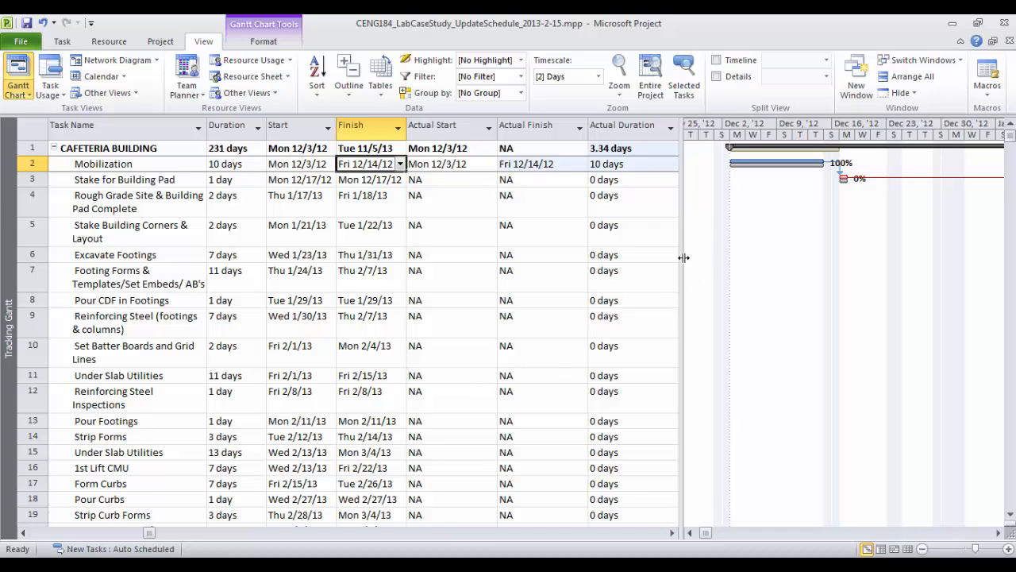
left_click_drag(683, 256, 763, 257)
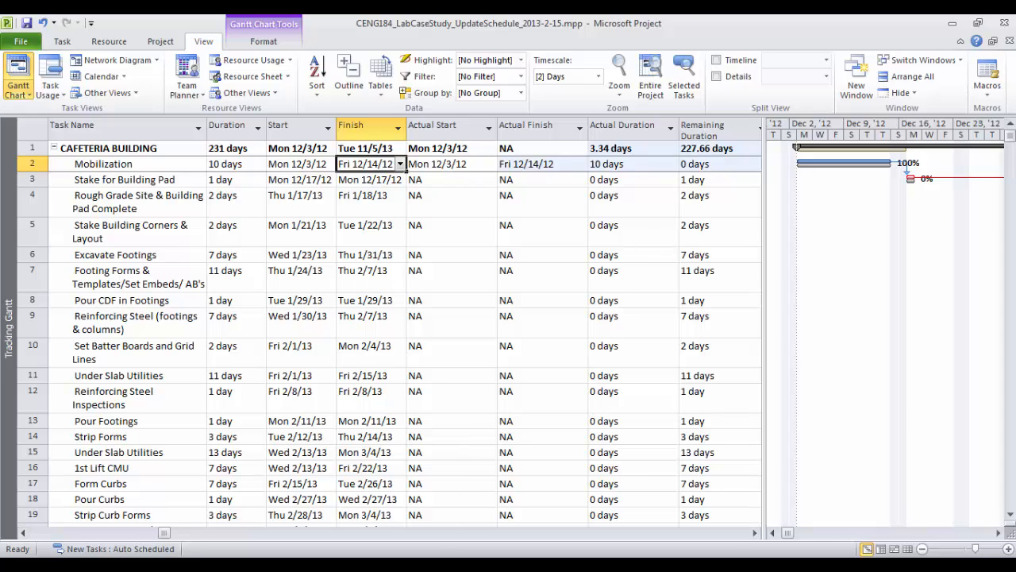
key("alt+Tab")
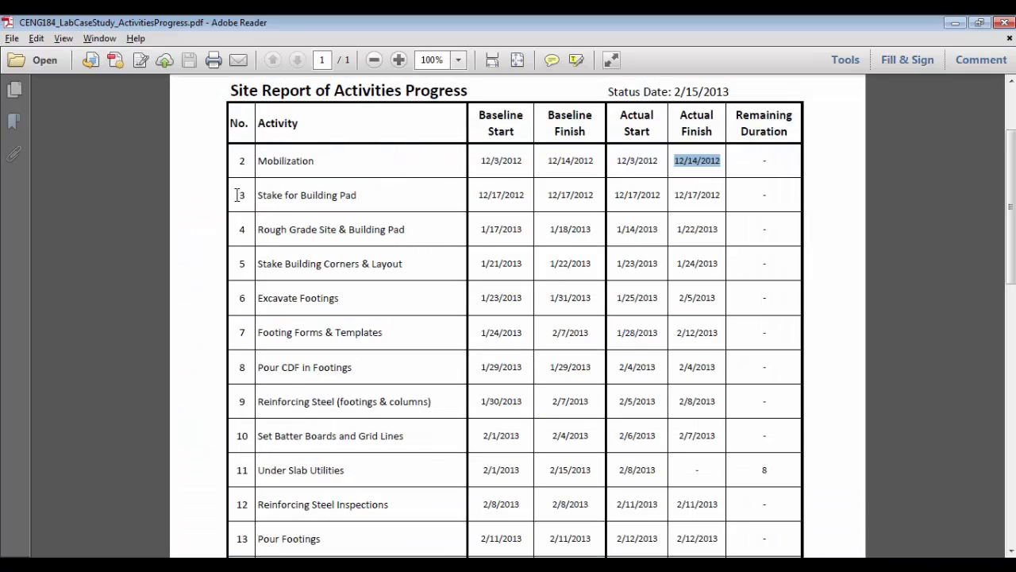
left_click_drag(236, 195, 771, 432)
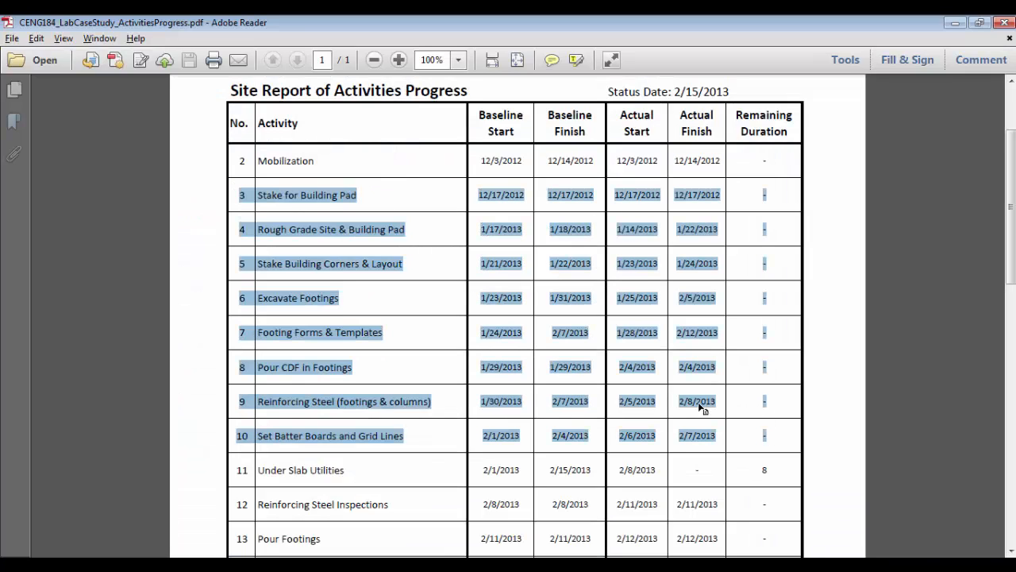
scroll(676, 352, "down", 5)
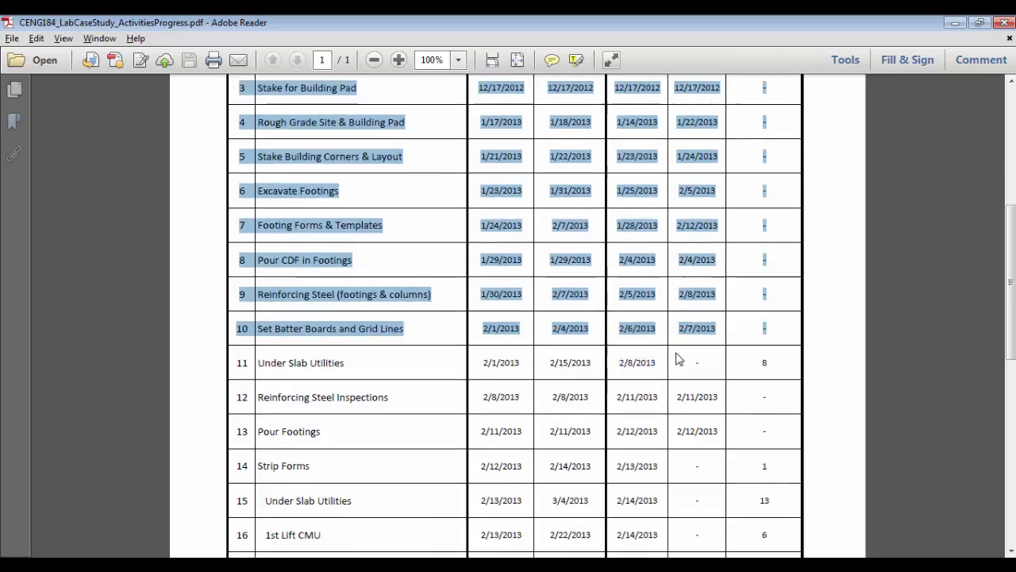
left_click_drag(236, 255, 724, 254)
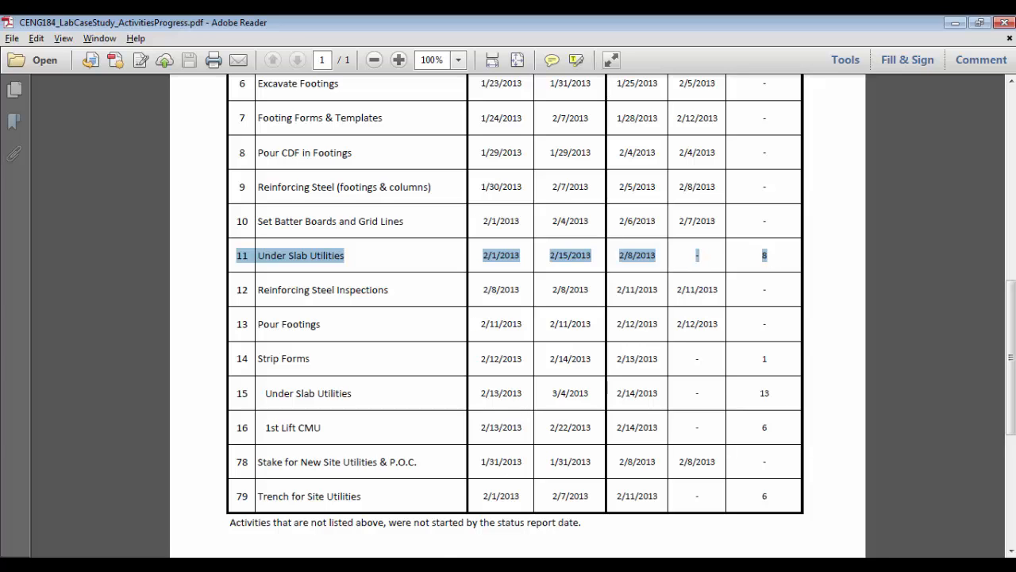
left_click(421, 565)
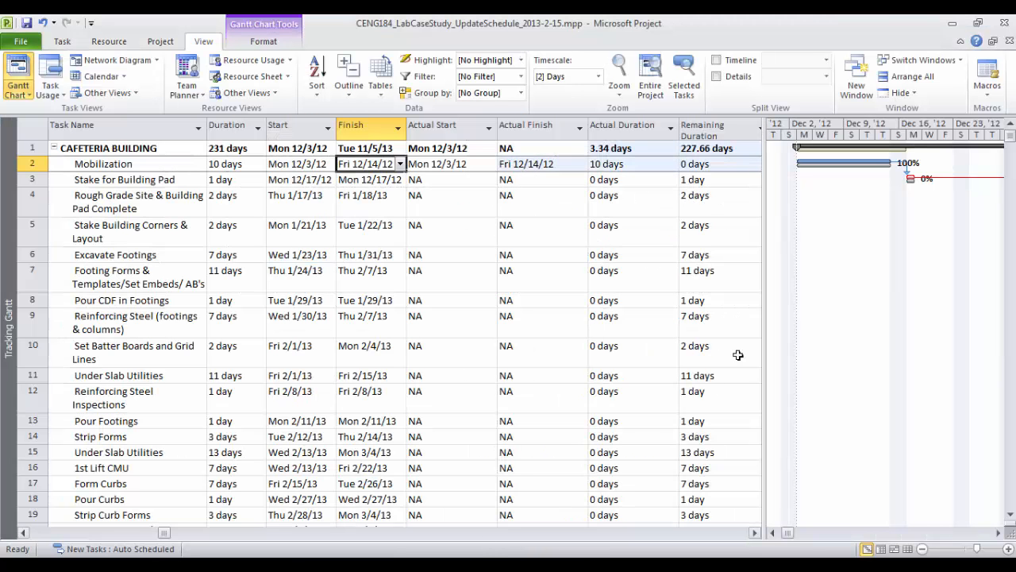
Copy 2/8/2013 from the report into Under Slab Utilities' Actual Start
left_click(424, 565)
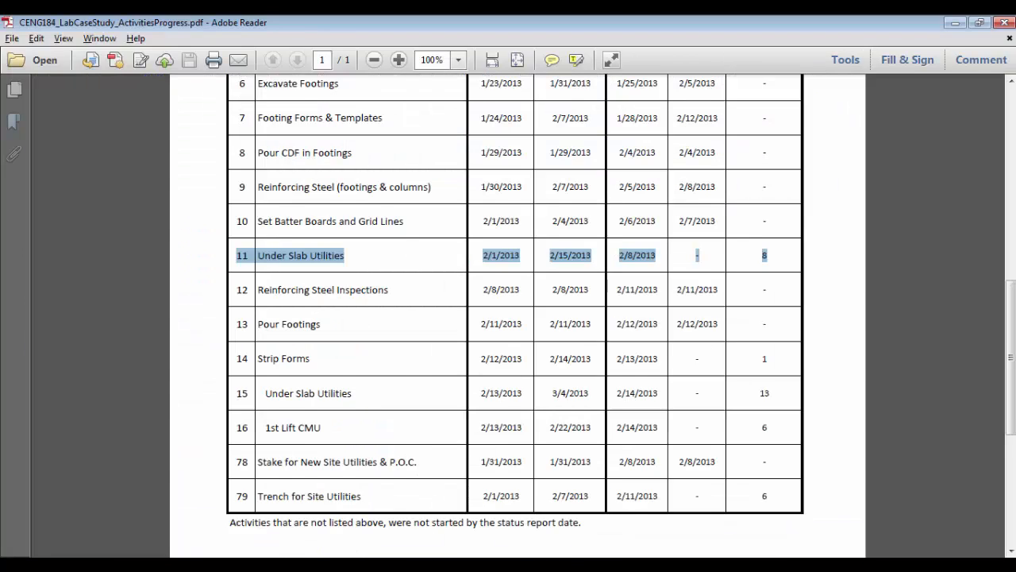
left_click(421, 565)
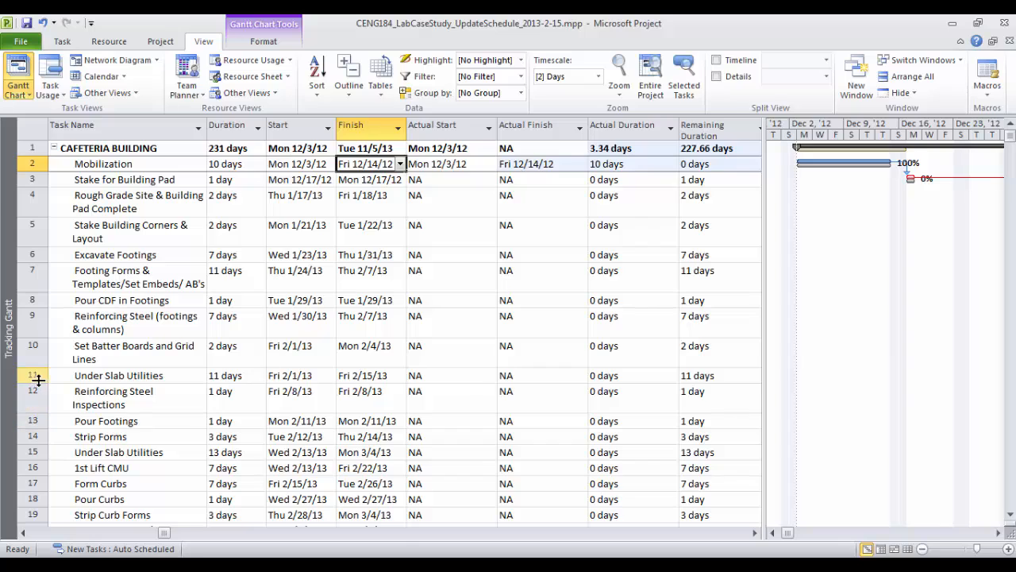
left_click(32, 375)
left_click(443, 375)
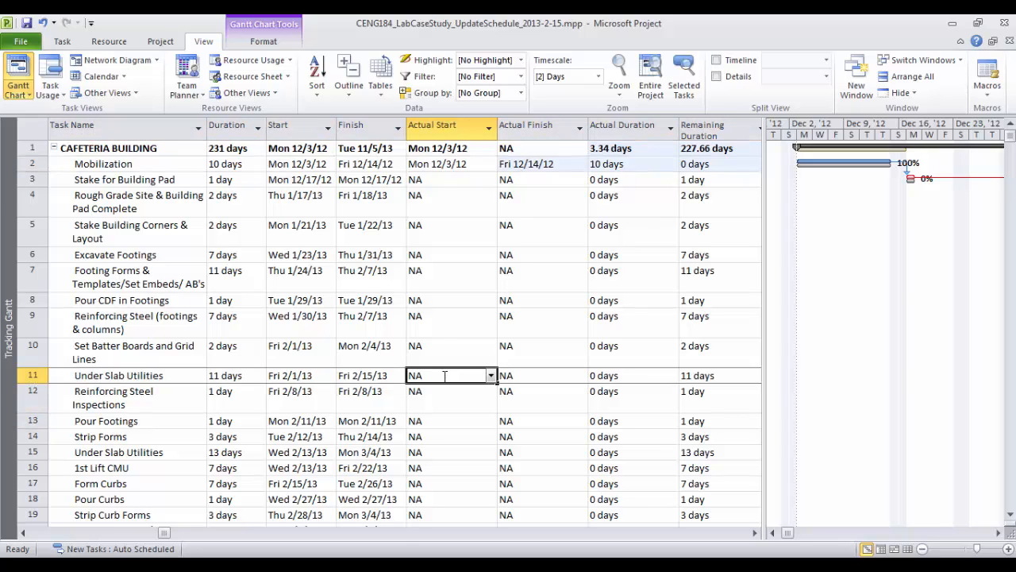
left_click(439, 564)
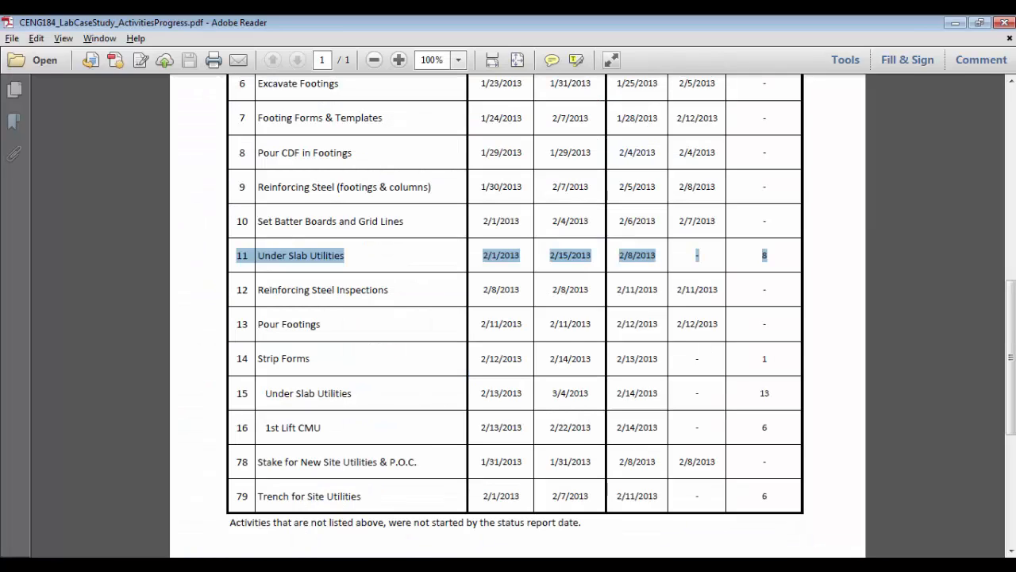
left_click_drag(619, 255, 657, 258)
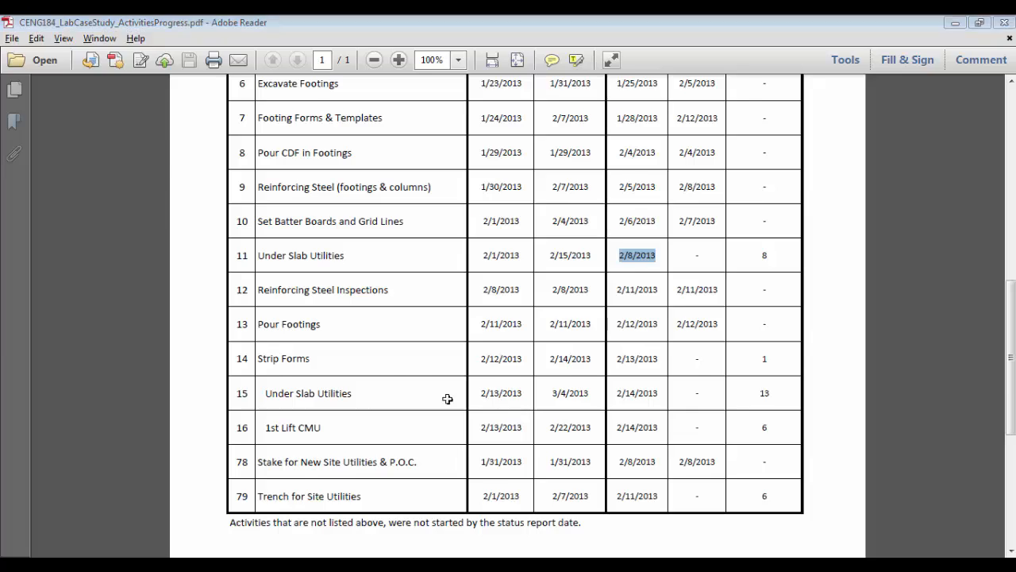
key("alt+Tab")
type("Fri 2/8/13")
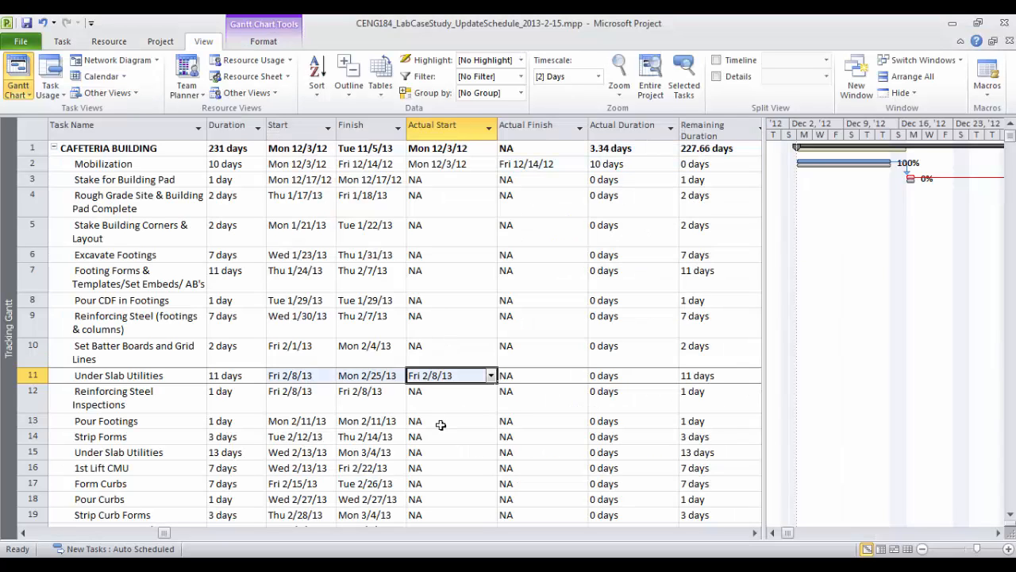
left_click(469, 412)
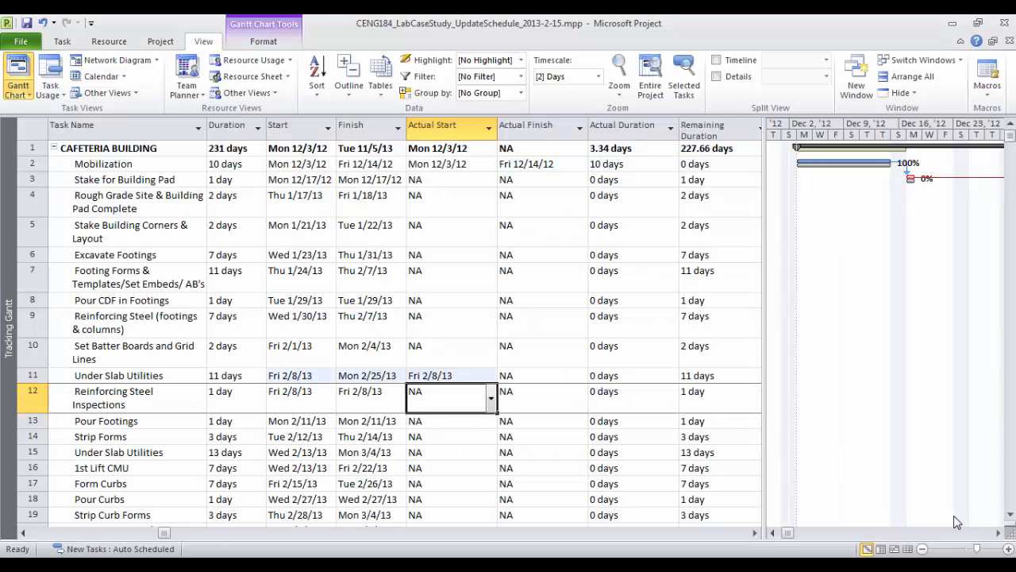
Scroll the chart to February 2013, check nearby tasks' dates, and undo the Under Slab Utilities entry
left_click(999, 533)
left_click(999, 533)
left_click(999, 533)
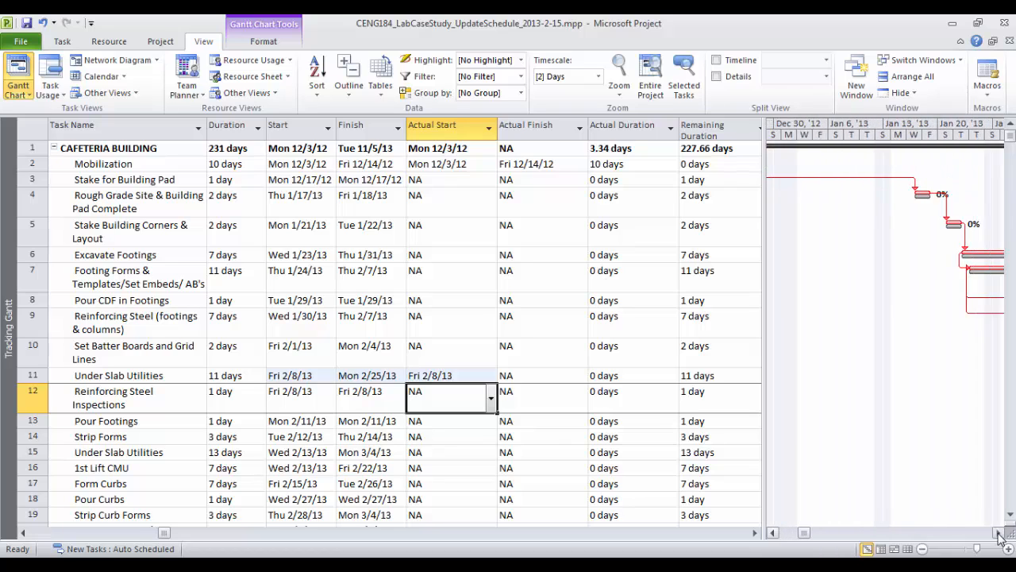
left_click(999, 533)
left_click(999, 533)
left_click(999, 532)
left_click(999, 533)
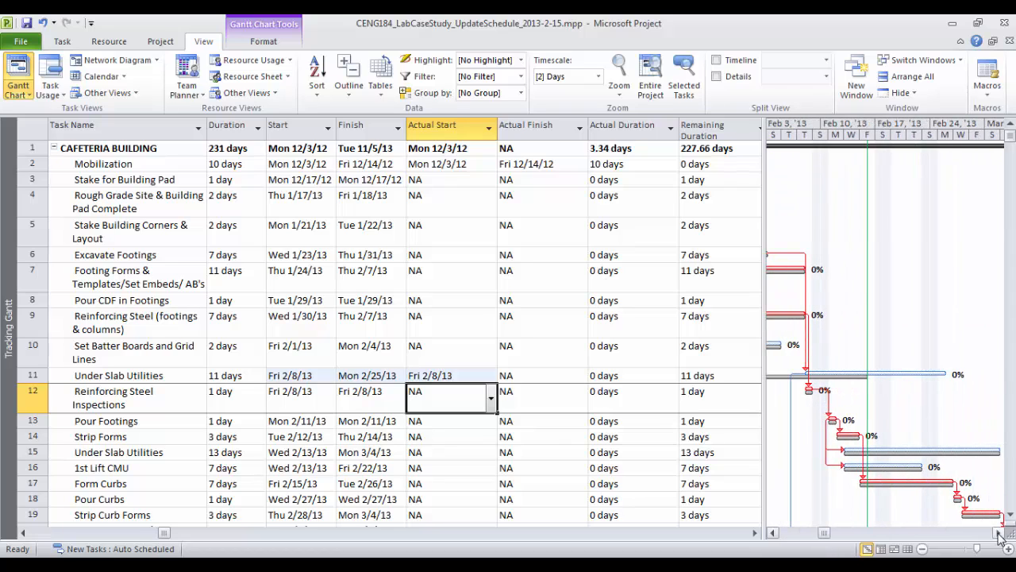
left_click(999, 533)
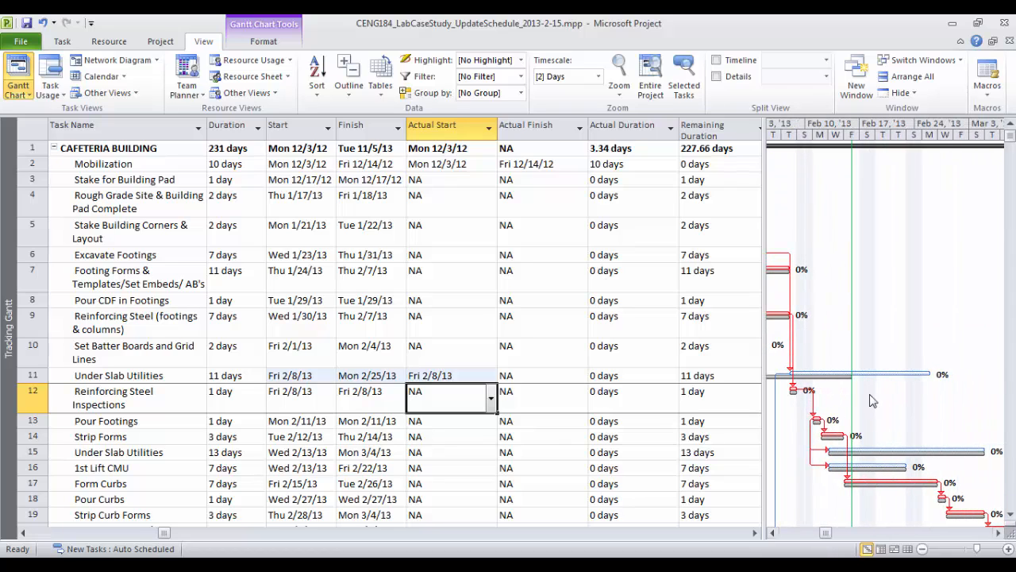
left_click(793, 389)
left_click(375, 400)
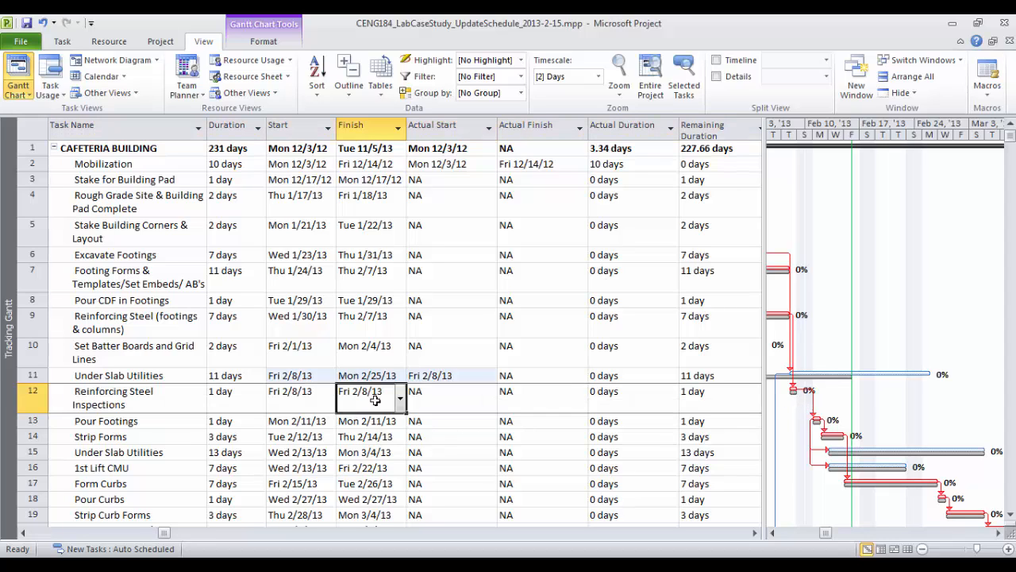
left_click(432, 402)
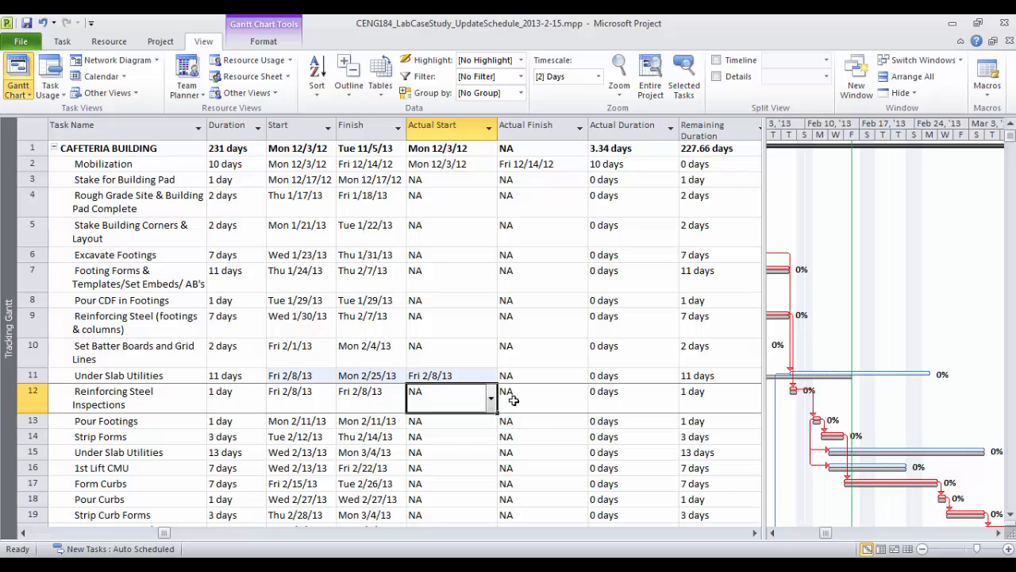
left_click(370, 436)
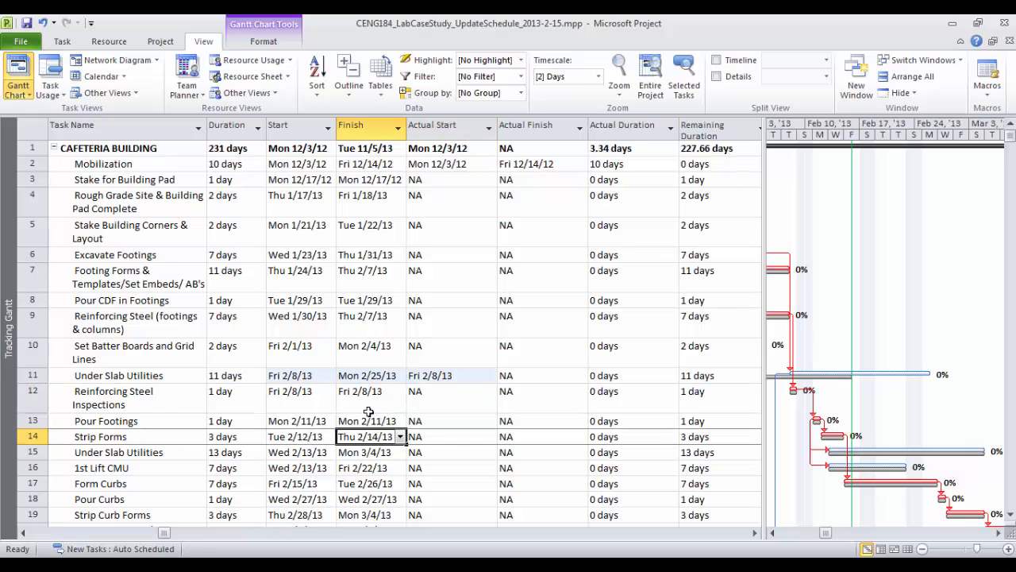
left_click(374, 402)
key("ctrl+z")
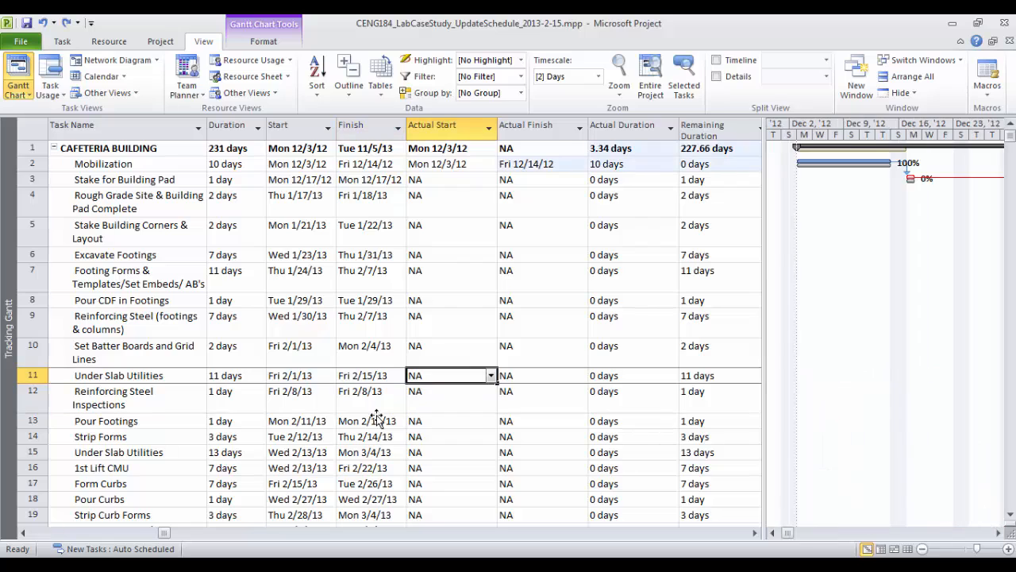
left_click(368, 380)
left_click(446, 382)
Reapply Fri 2/8/13 as Under Slab Utilities' actual start and review its Actual Finish and Duration
left_click(1000, 533)
left_click(1003, 533)
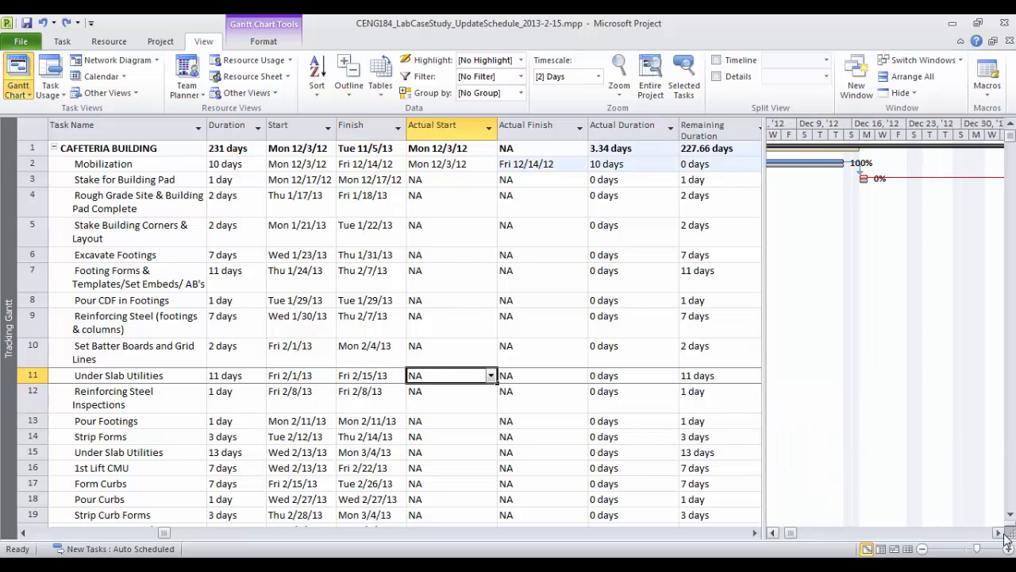
left_click(1004, 536)
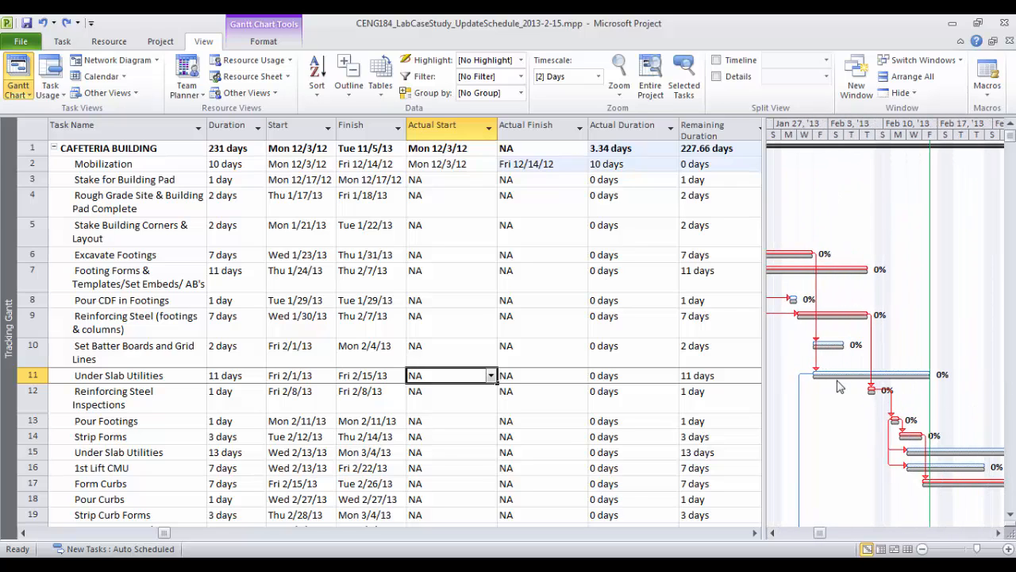
left_click(840, 382)
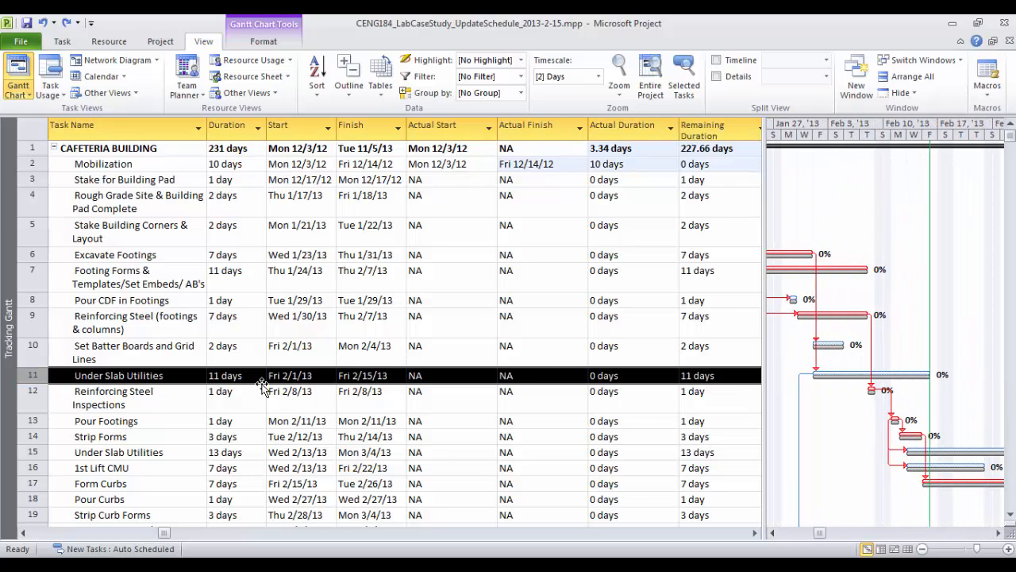
left_click(434, 375)
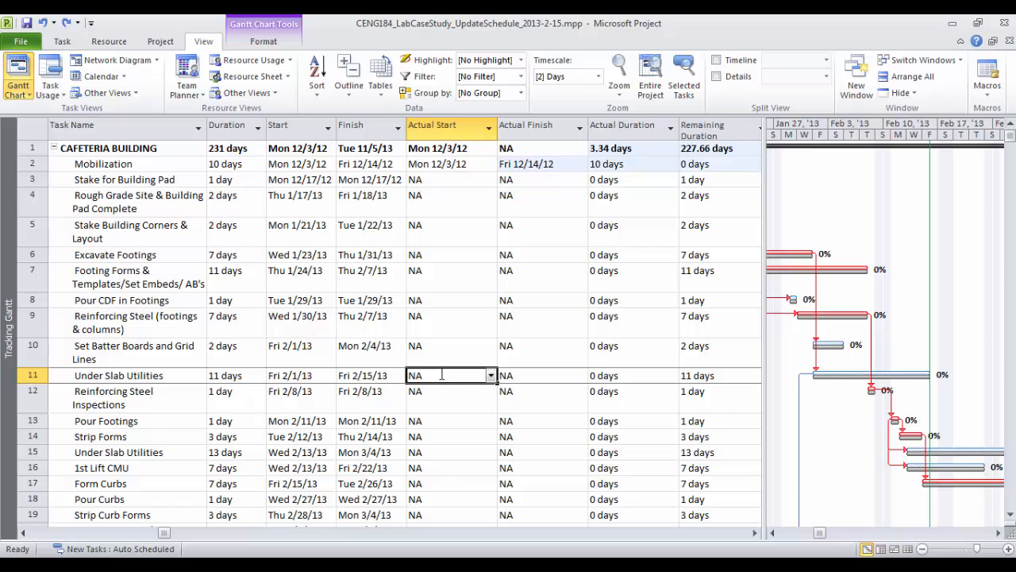
key("ctrl+y")
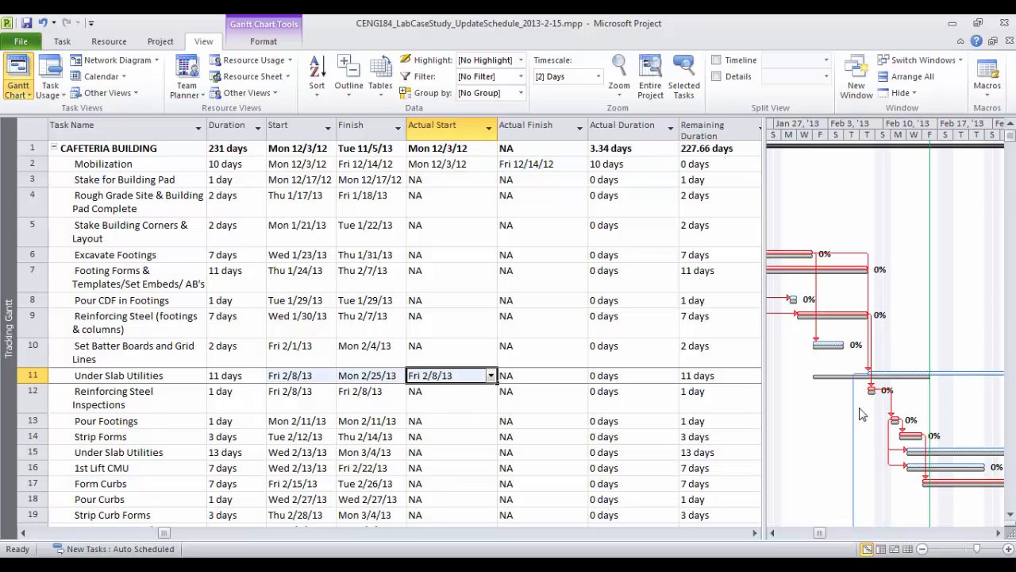
left_click(999, 534)
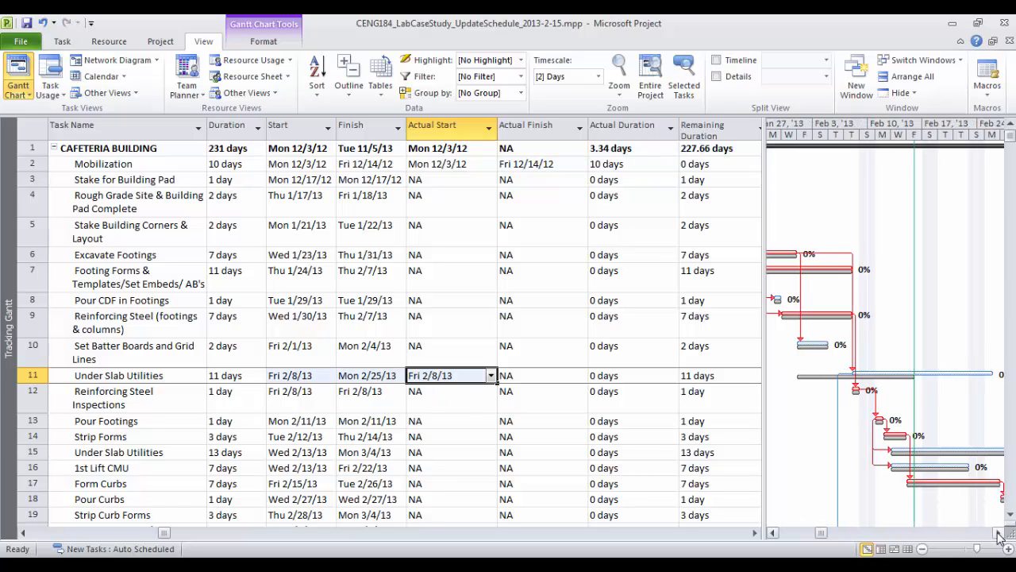
left_click(999, 535)
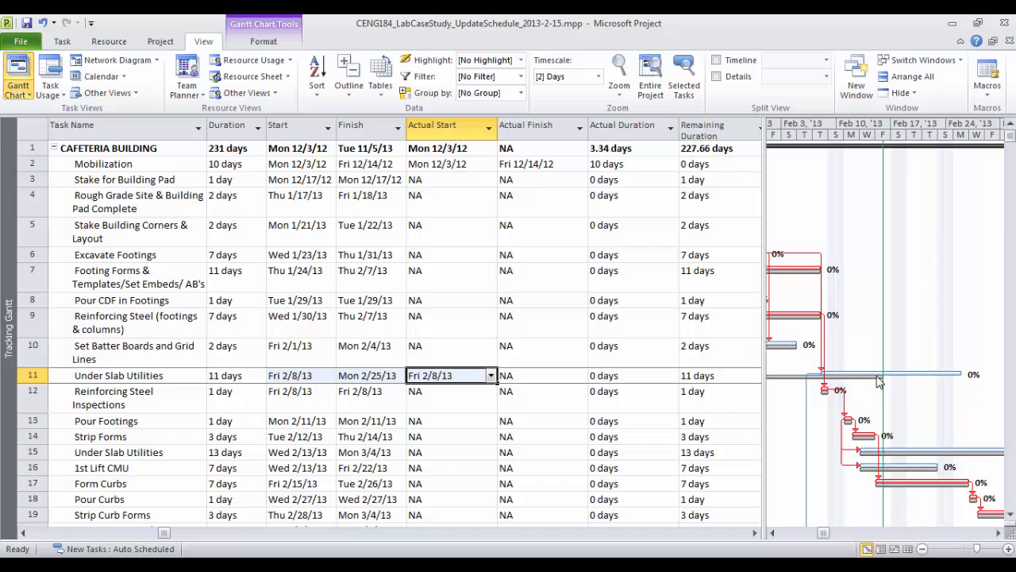
left_click(772, 533)
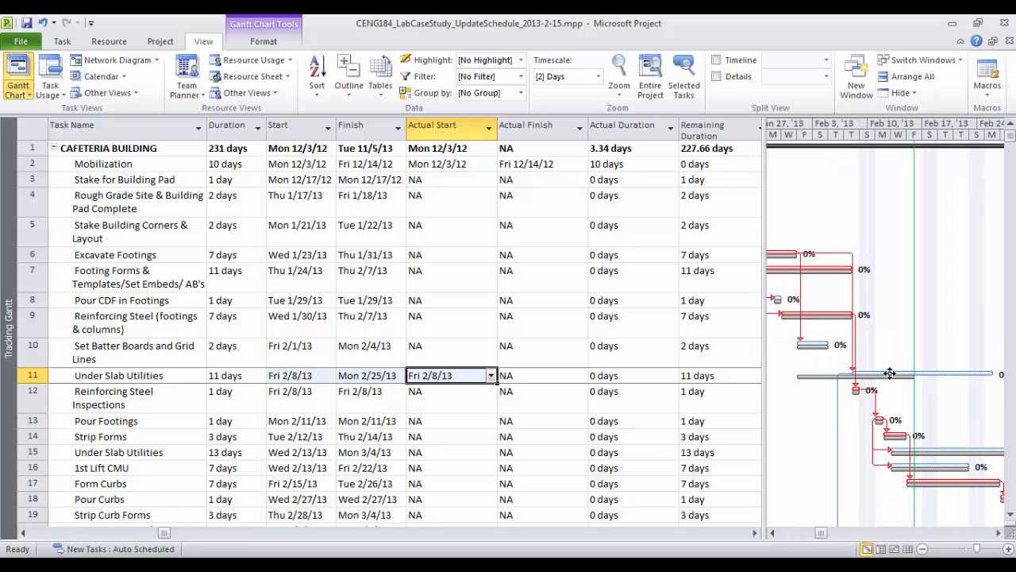
left_click(552, 375)
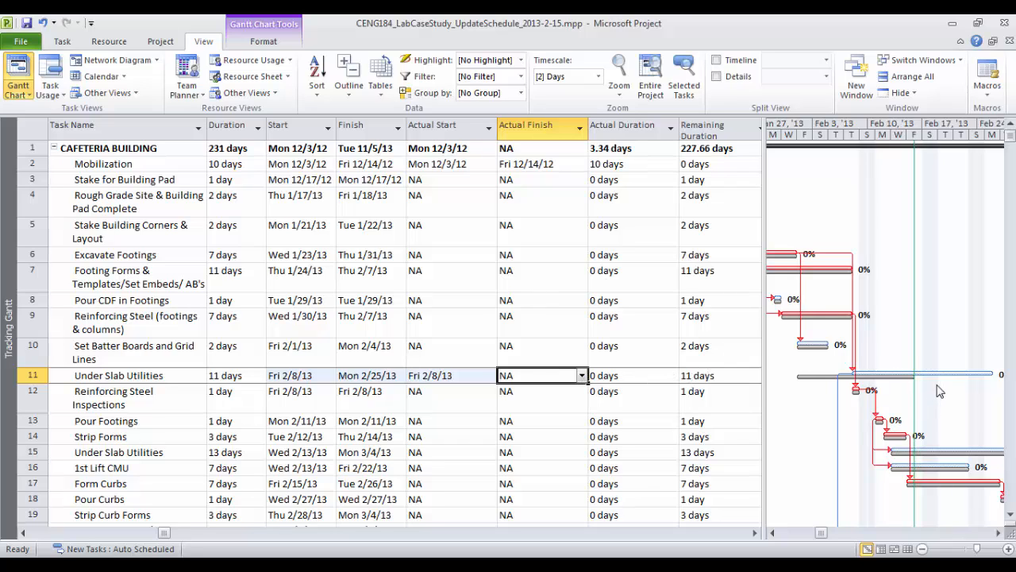
left_click(613, 378)
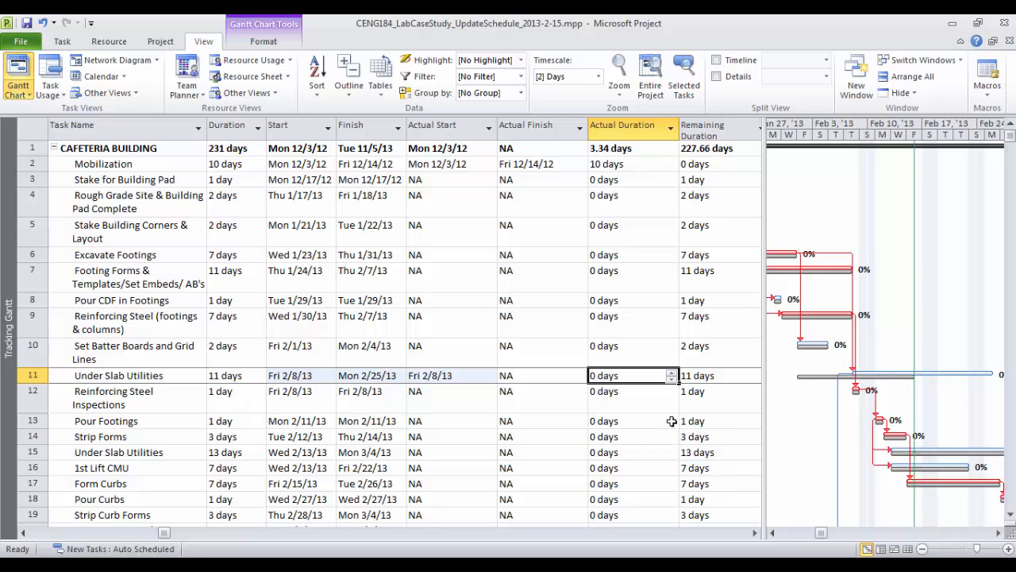
Raise Under Slab Utilities' actual duration in stages to 4 days
left_click(671, 373)
left_click(671, 373)
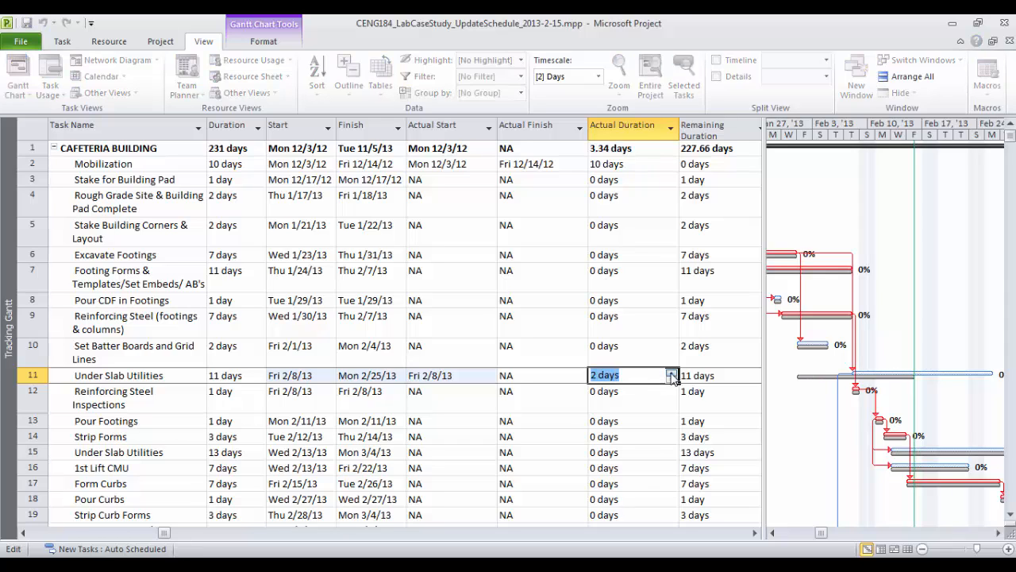
left_click(718, 375)
left_click(643, 379)
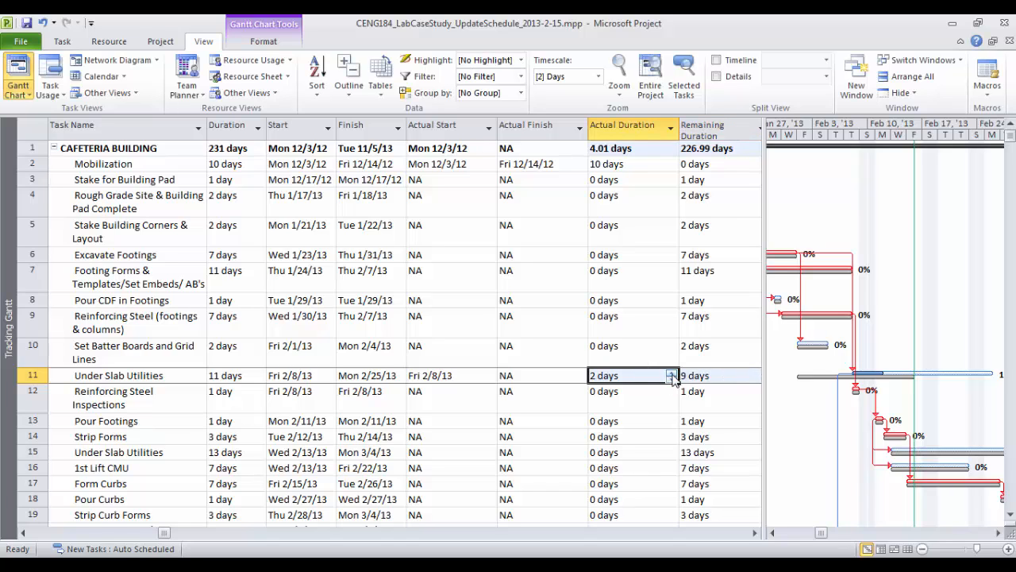
left_click(671, 373)
left_click(671, 373)
left_click(699, 378)
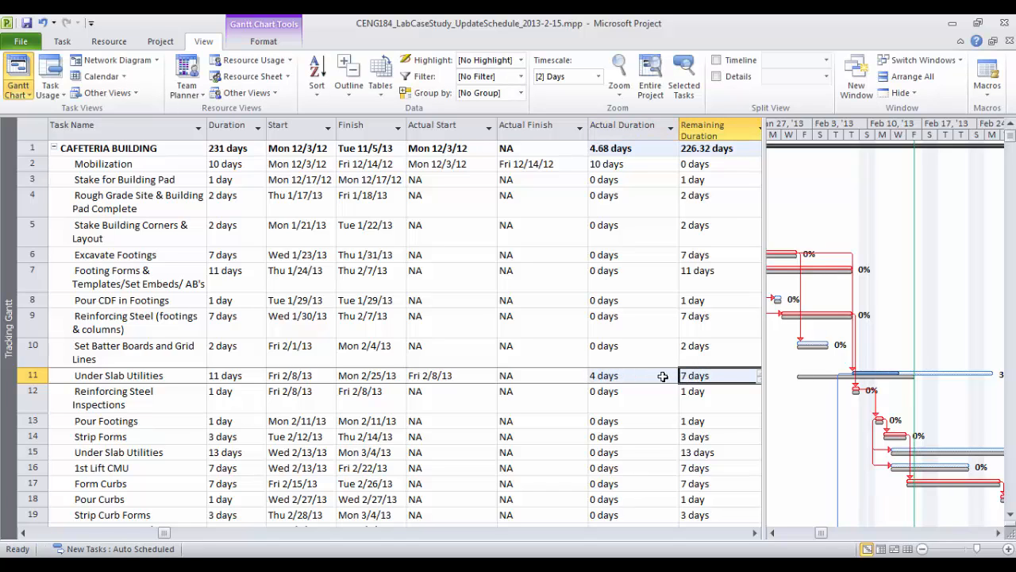
left_click(651, 378)
Settle its actual duration at 6 days, leaving 5 remaining, and bring up the progress PDF
left_click(672, 373)
left_click(672, 373)
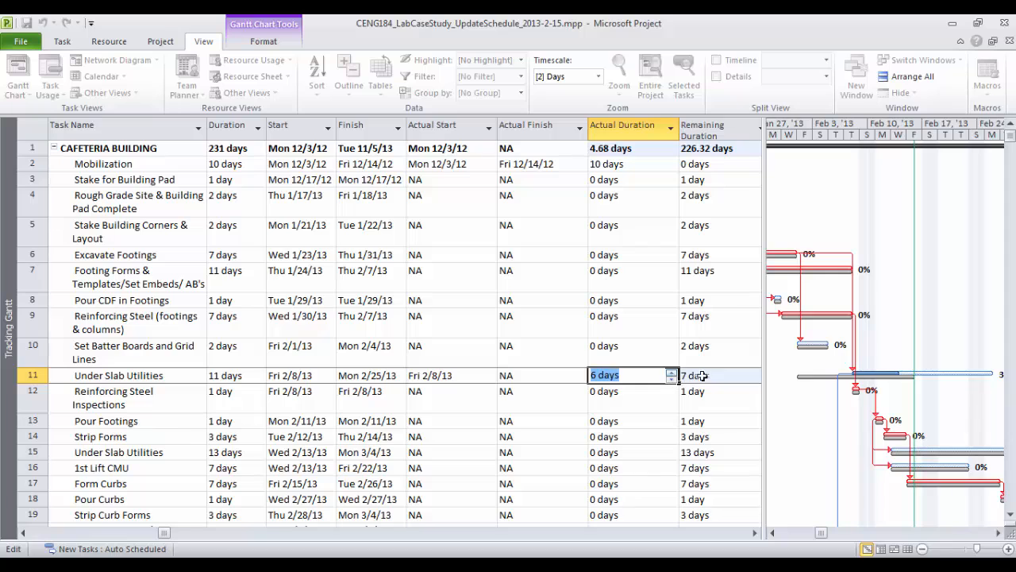
left_click(701, 376)
left_click(653, 377)
left_click(672, 373)
left_click(695, 376)
left_click(643, 378)
left_click(665, 378)
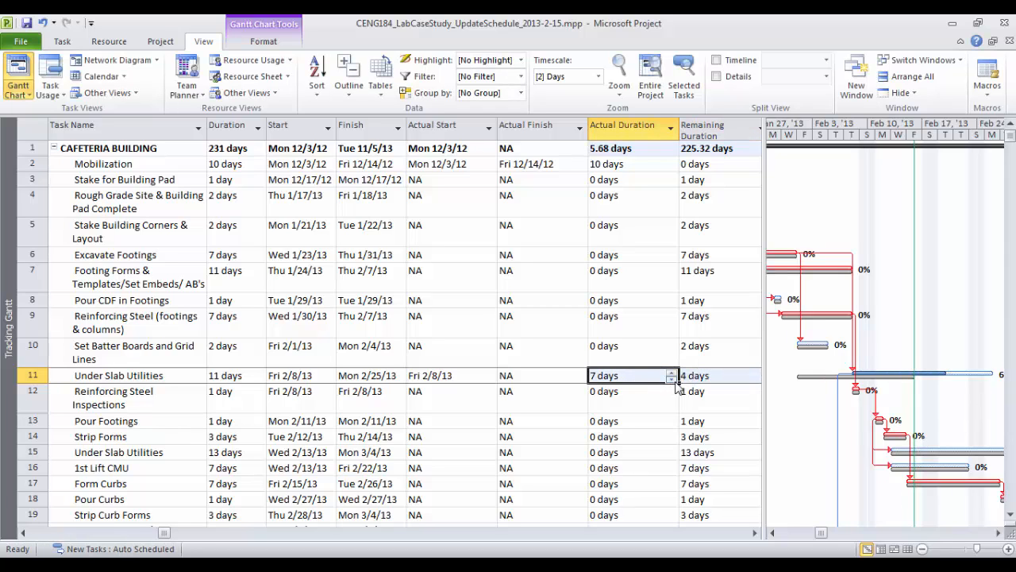
left_click(672, 381)
left_click(704, 375)
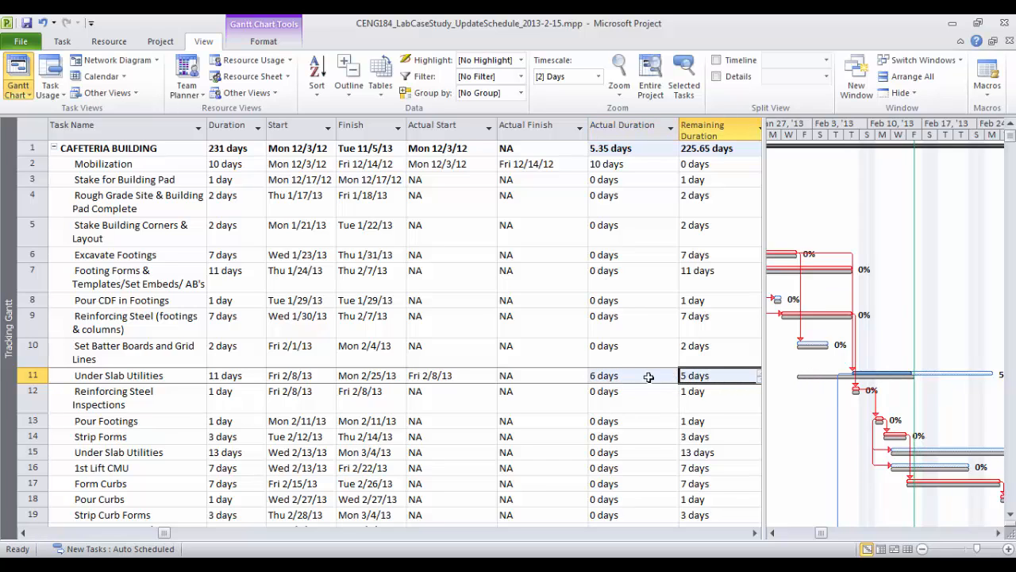
key("alt+Tab")
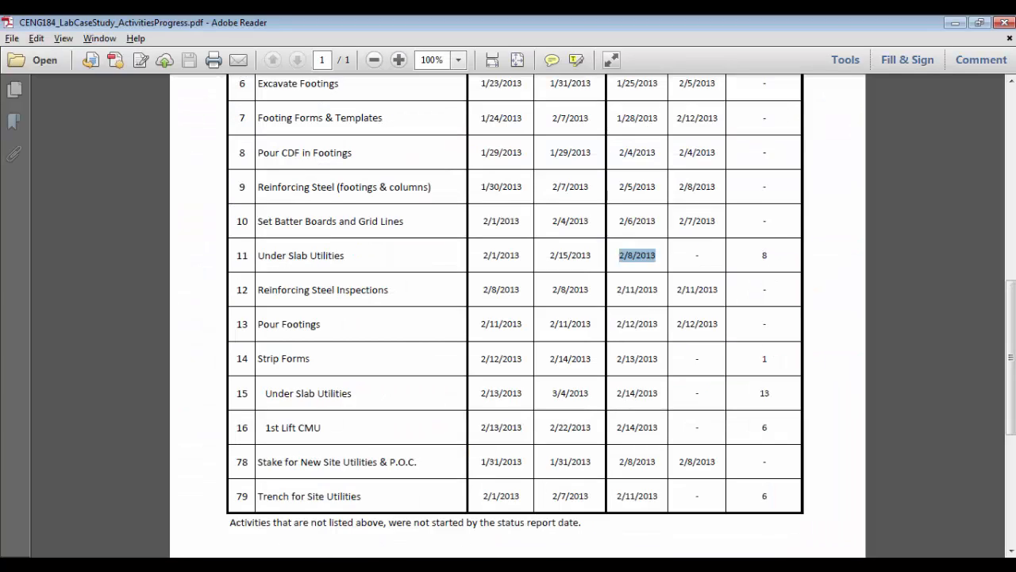
Enter 8 days remaining for Under Slab Utilities, extending it to 14 days ending Thu 2/28/13
key("alt+Tab")
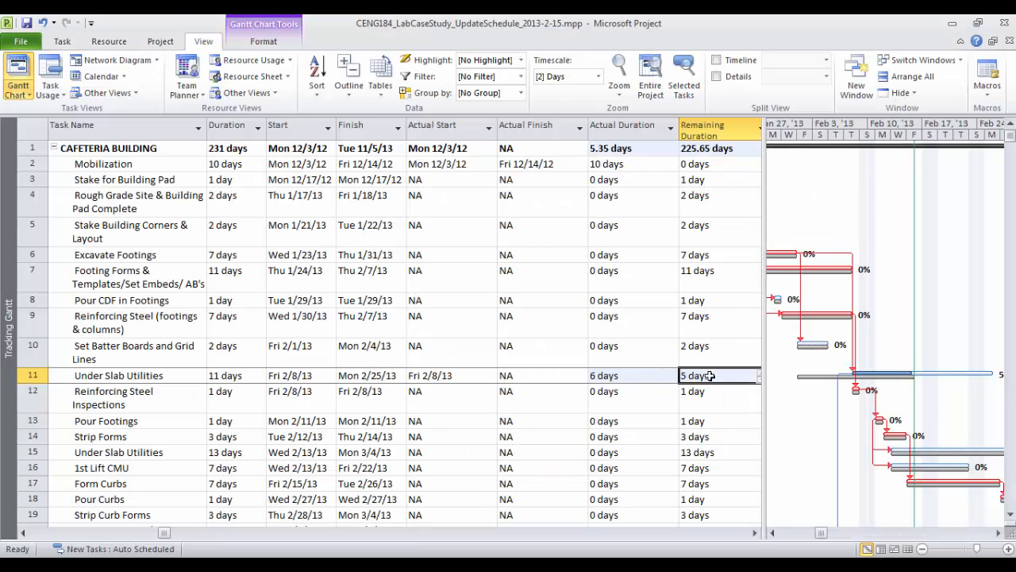
left_click(758, 374)
left_click(758, 375)
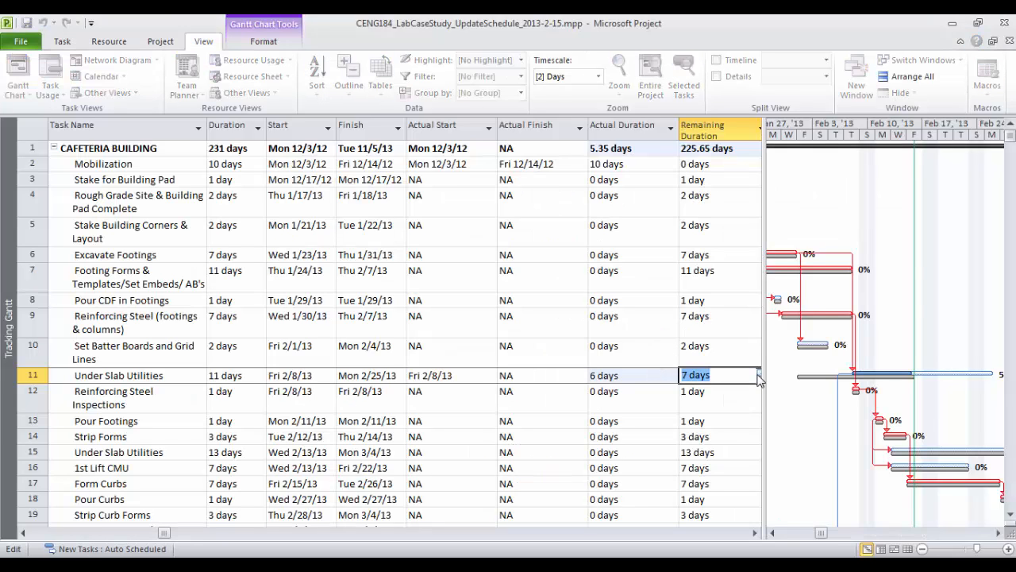
left_click(640, 375)
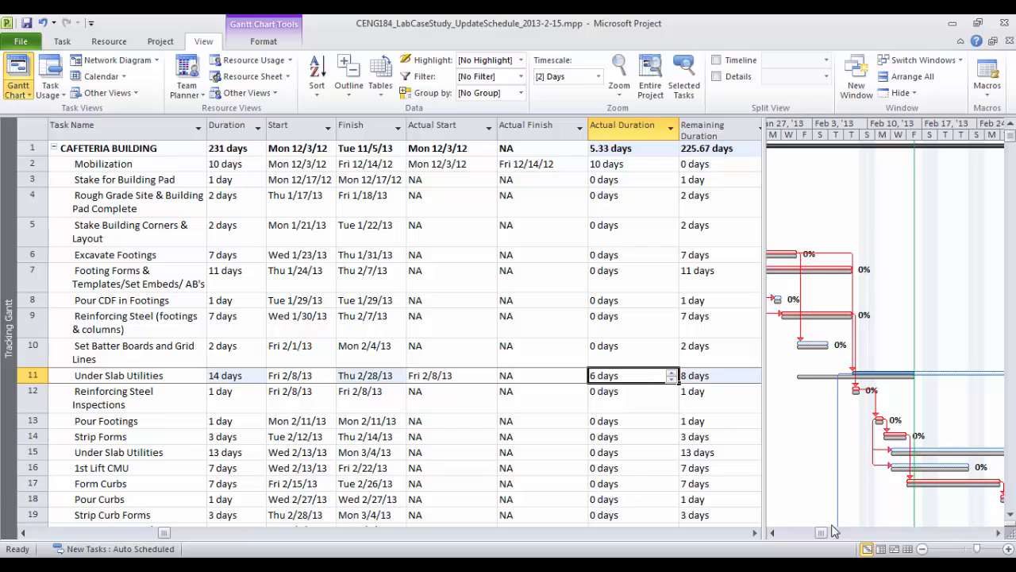
left_click(998, 533)
left_click(999, 533)
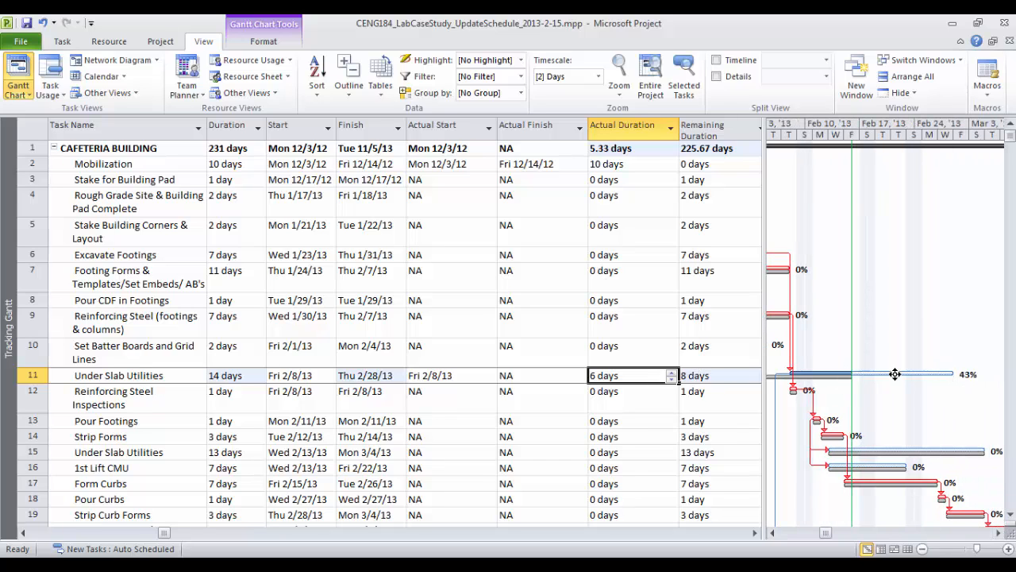
left_click(722, 376)
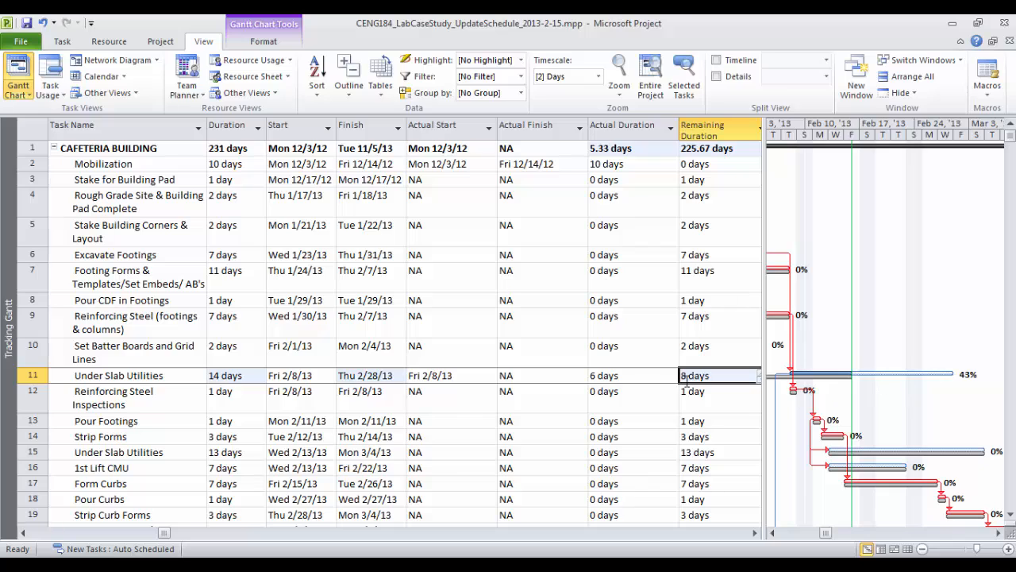
left_click(603, 376)
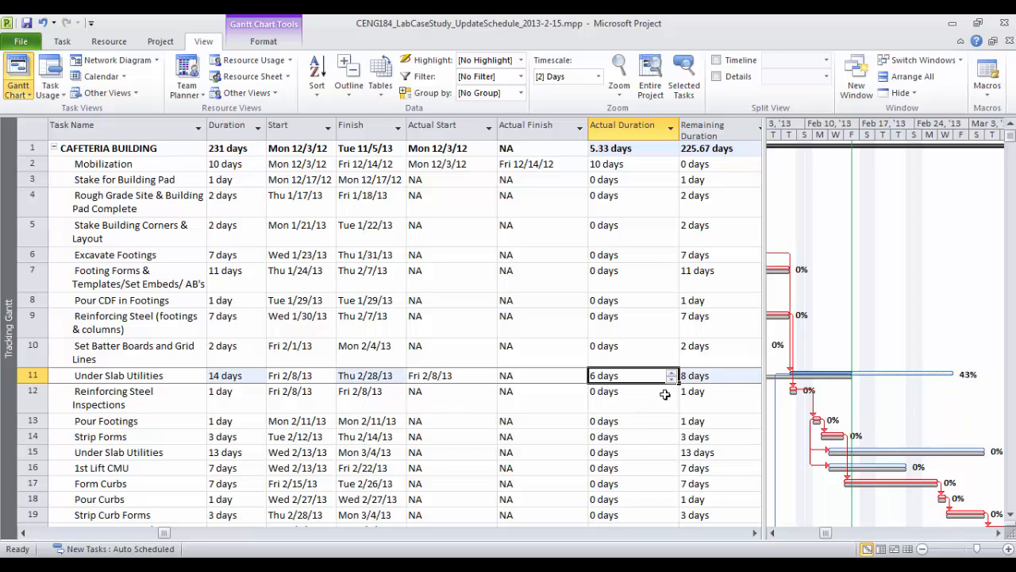
left_click(471, 378)
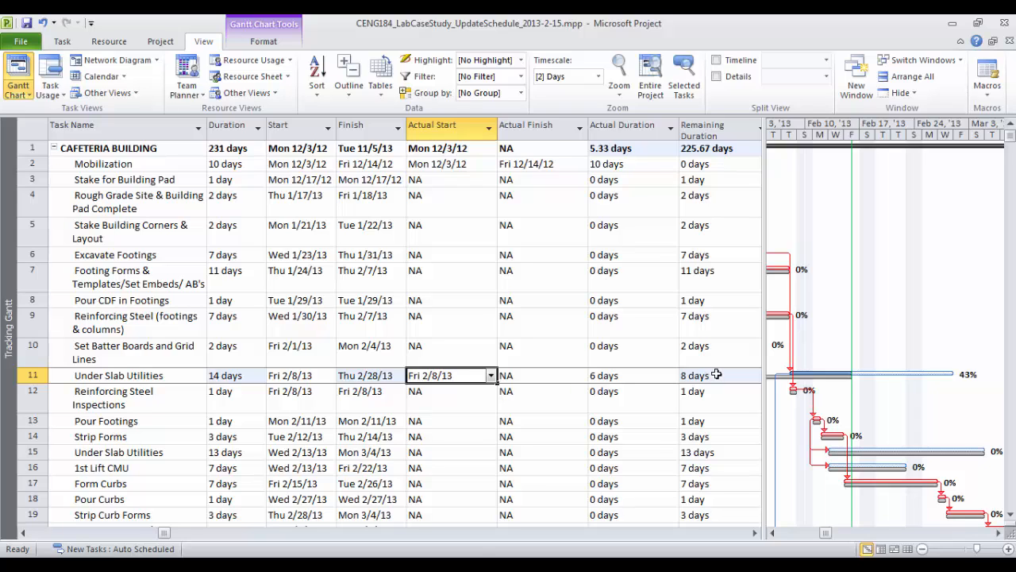
key("alt+Tab")
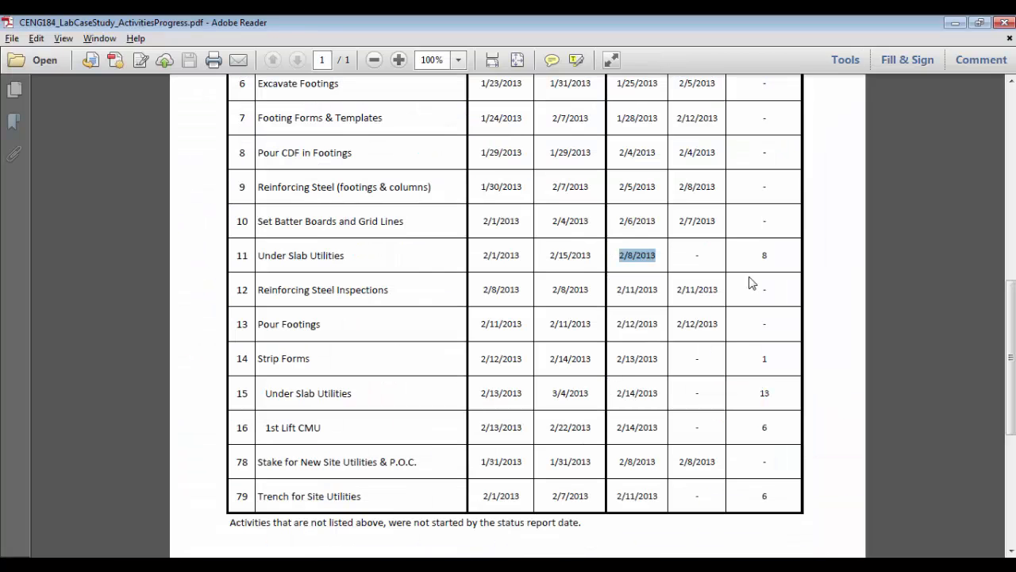
left_click(775, 263)
key("alt+Tab")
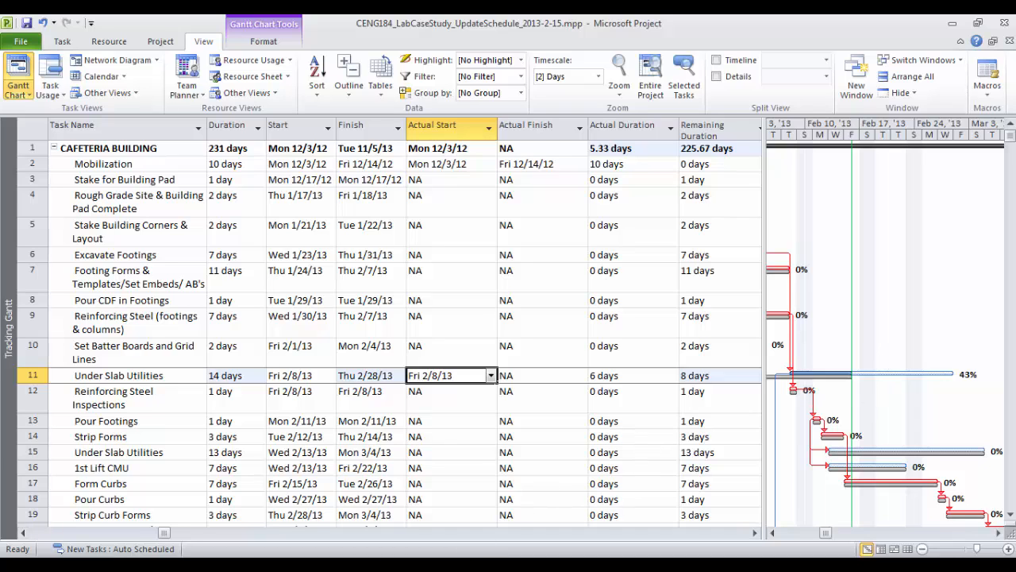
key("alt+Tab")
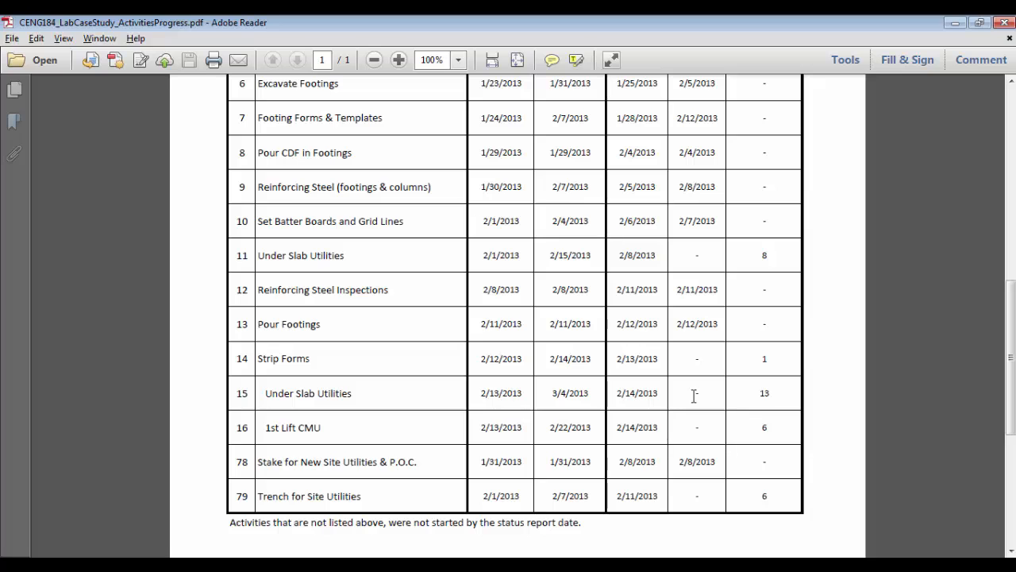
left_click_drag(245, 363, 727, 343)
key("alt+Tab")
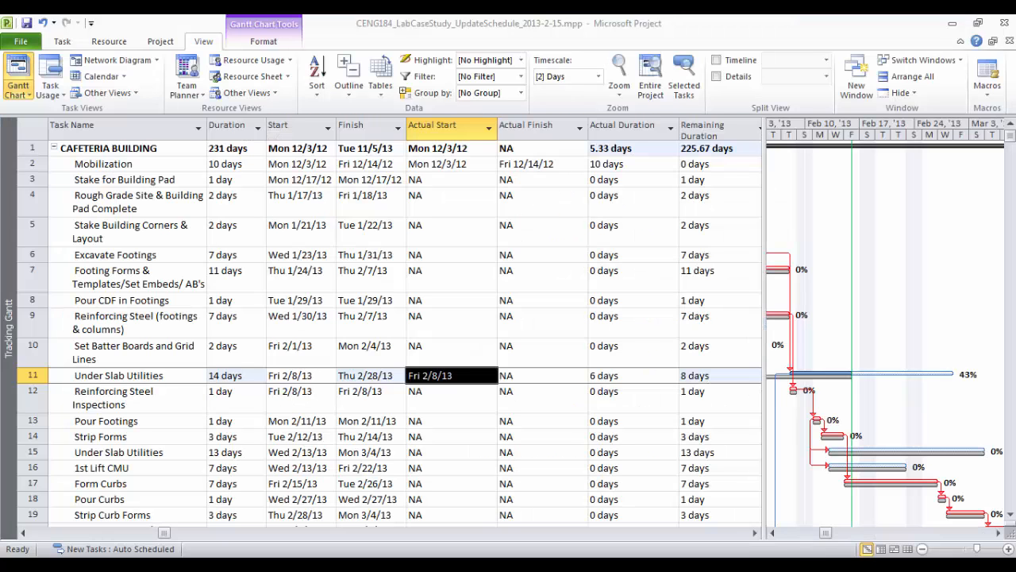
key("alt+Tab")
left_click_drag(616, 357, 668, 359)
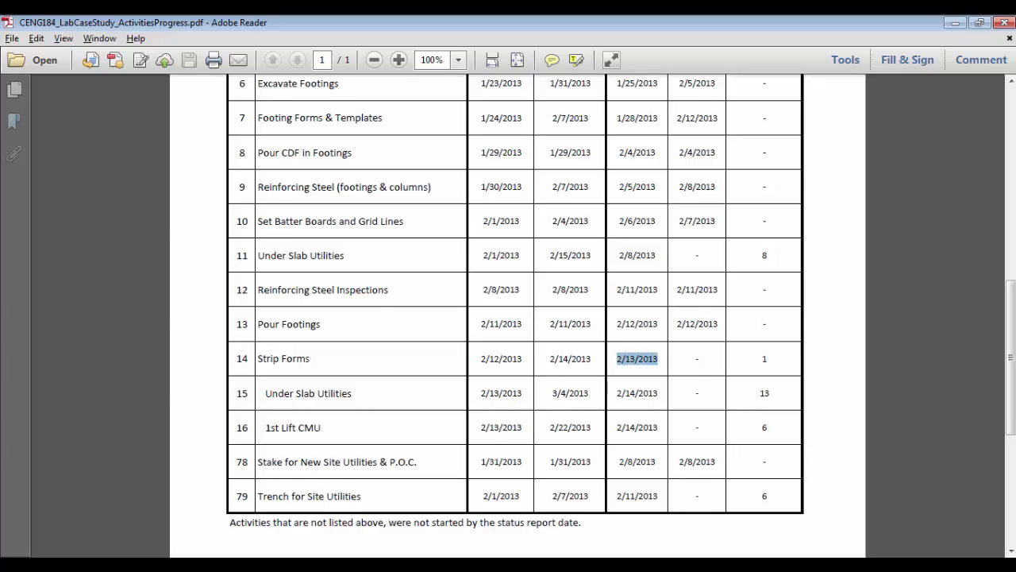
key("alt+Tab")
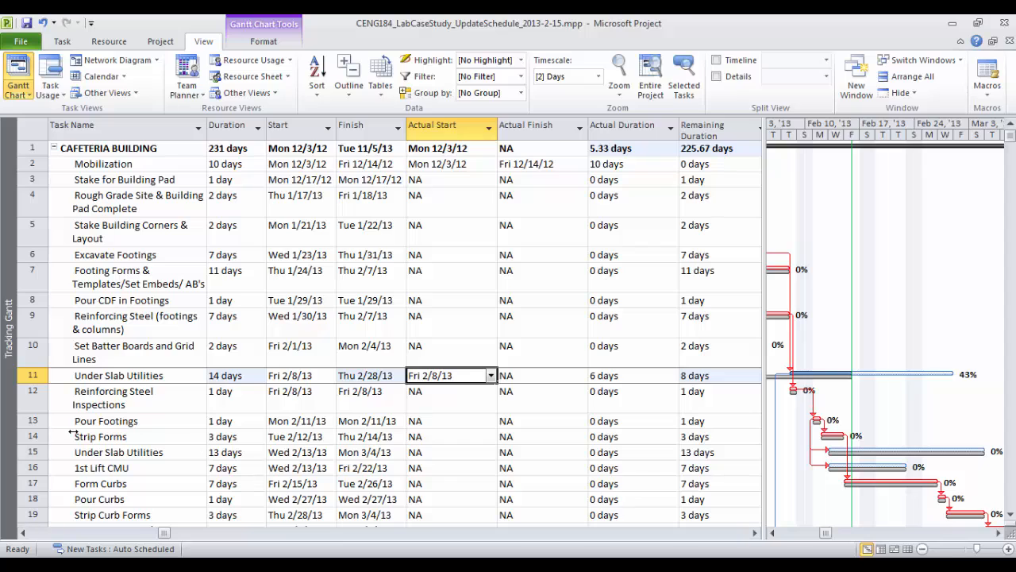
Enter an actual start of 2/13/13 for Strip Forms
left_click(30, 437)
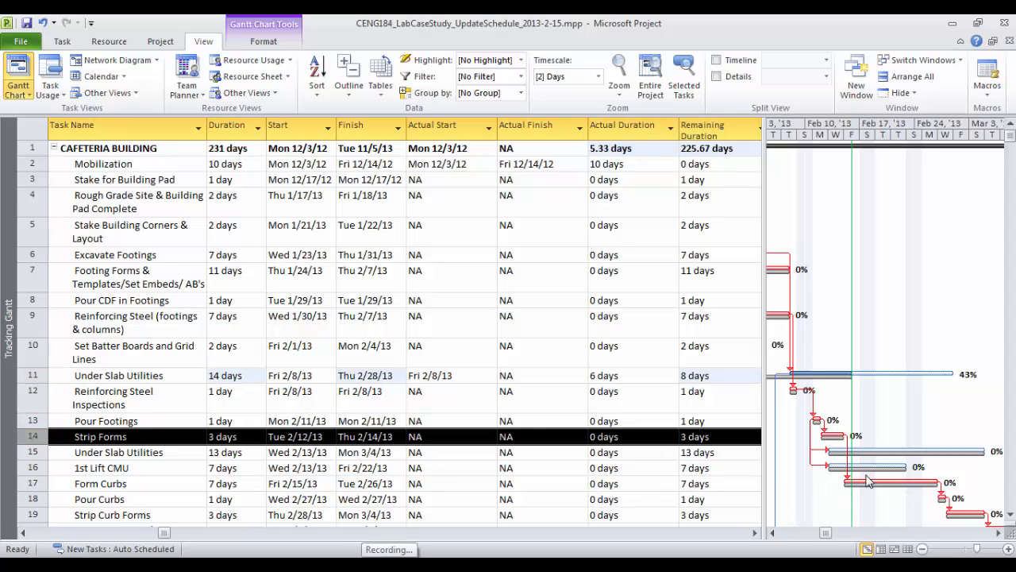
left_click(450, 438)
type("2/13/13")
key("Return")
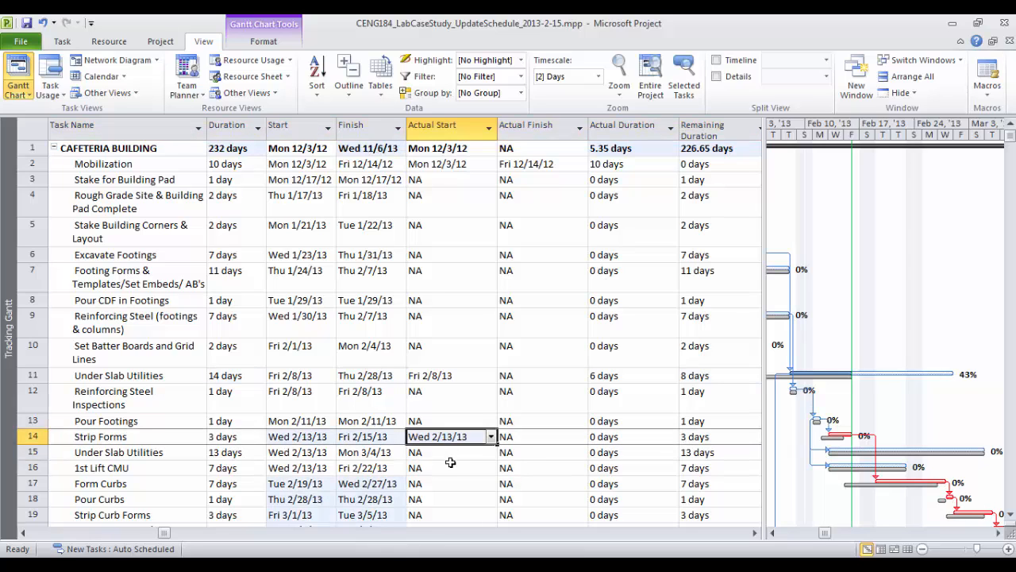
left_click(450, 454)
left_click(454, 438)
After checking the progress report, set Strip Forms to 2 days remaining and 2 days actual
key("alt+Tab")
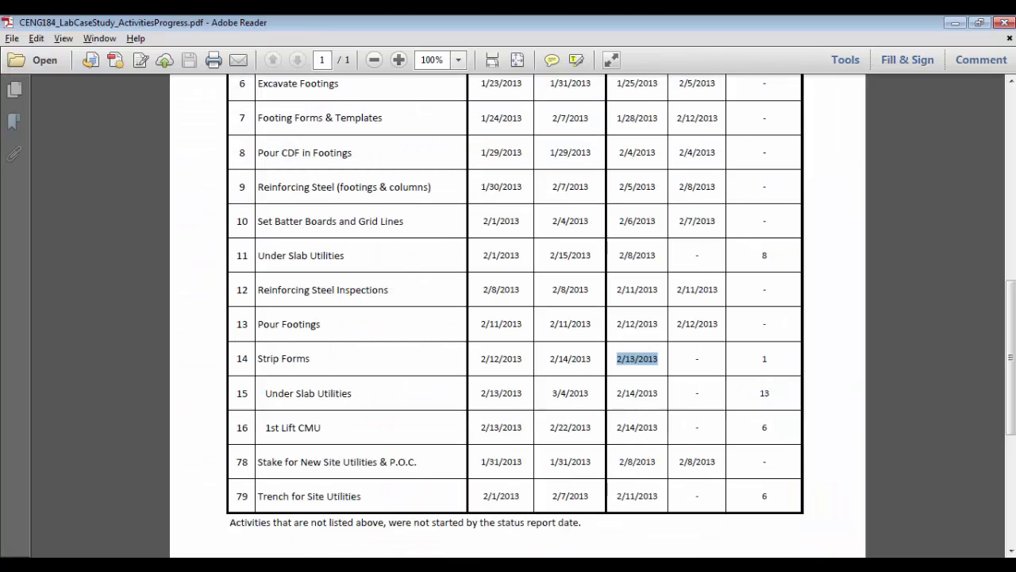
key("alt+Tab")
left_click(722, 437)
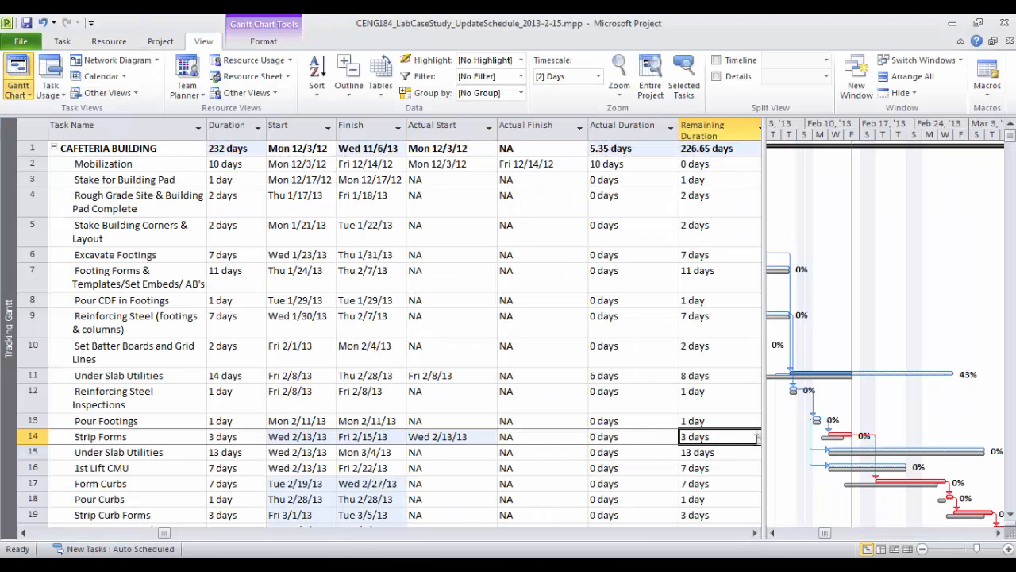
left_click(759, 441)
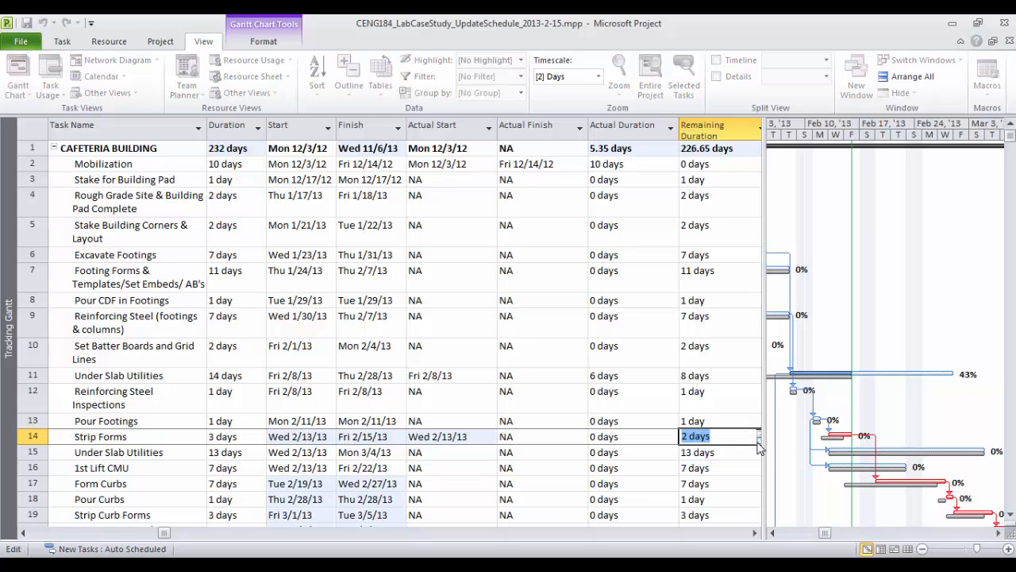
left_click(722, 465)
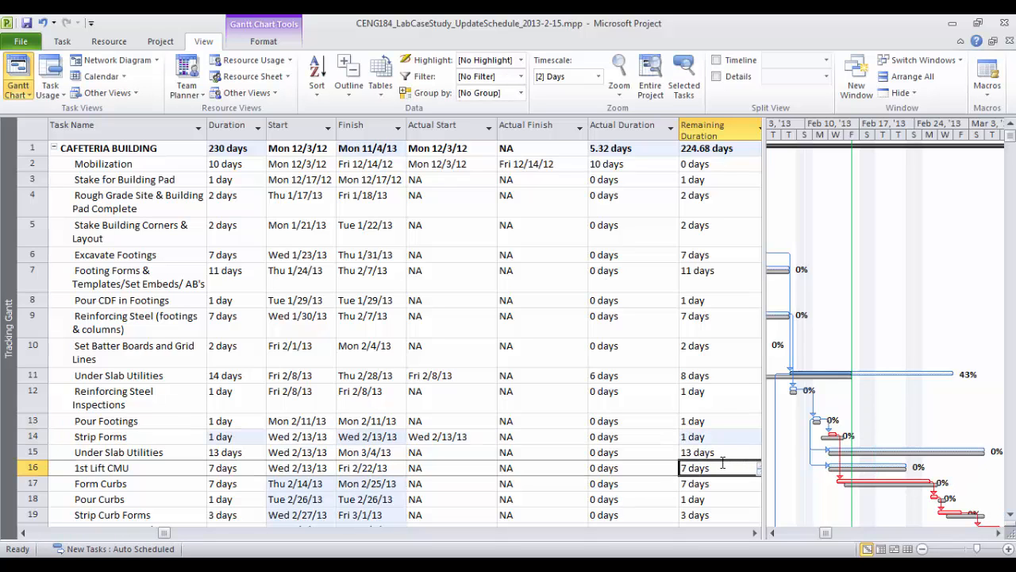
left_click(646, 442)
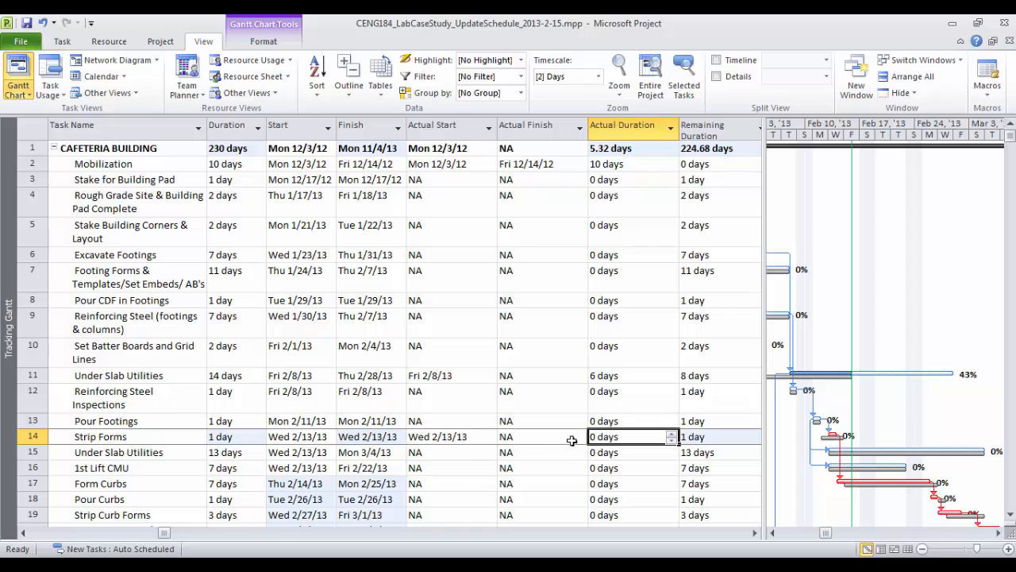
left_click(671, 434)
left_click(670, 434)
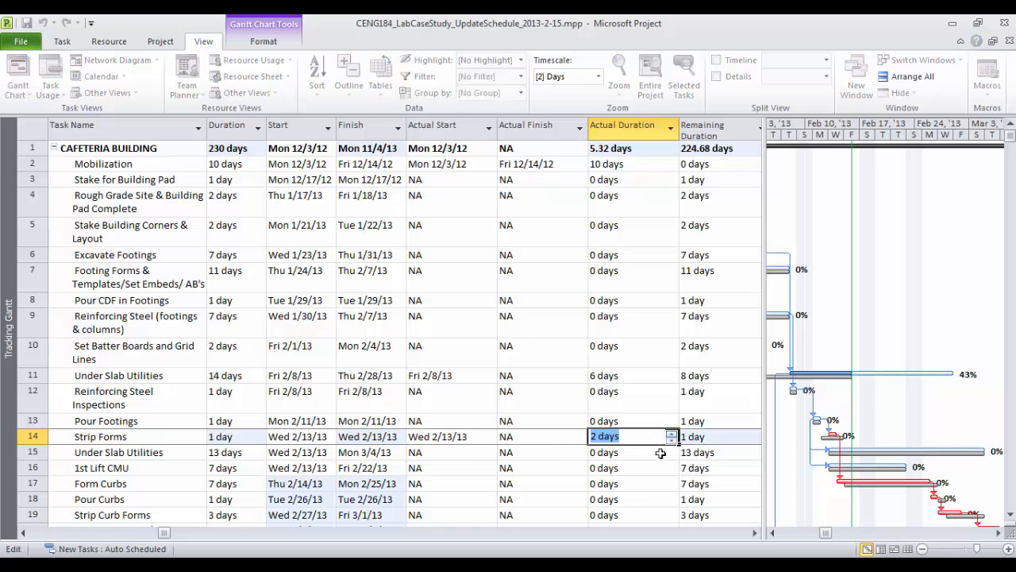
left_click(653, 468)
left_click(655, 438)
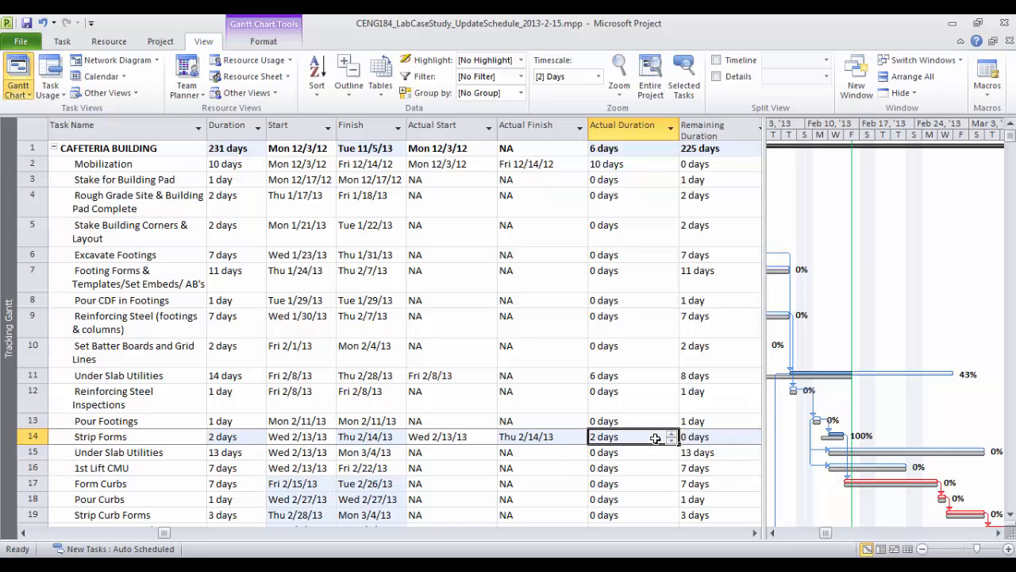
Raise Strip Forms' actual duration to 3 days
left_click(830, 436)
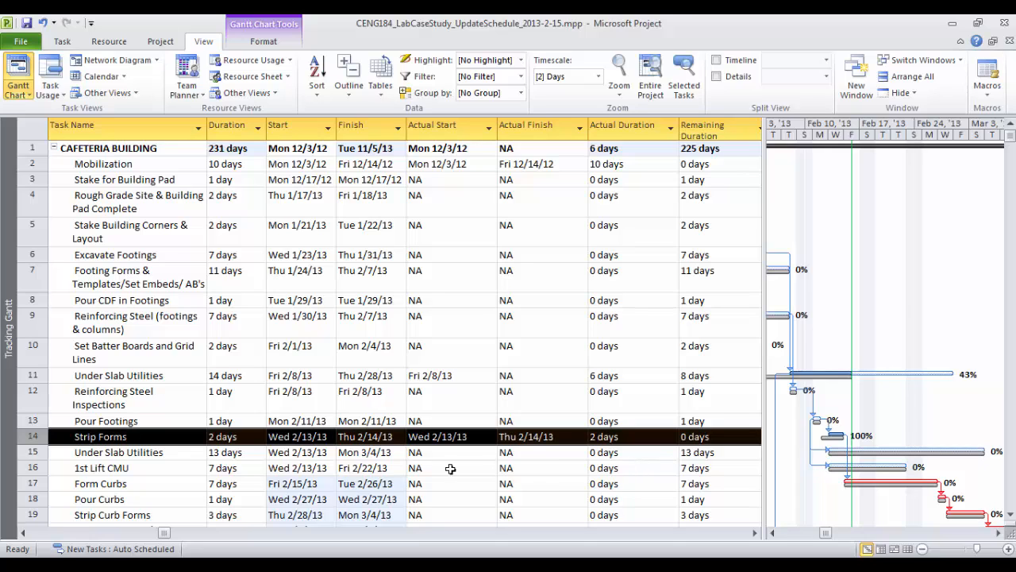
left_click(659, 437)
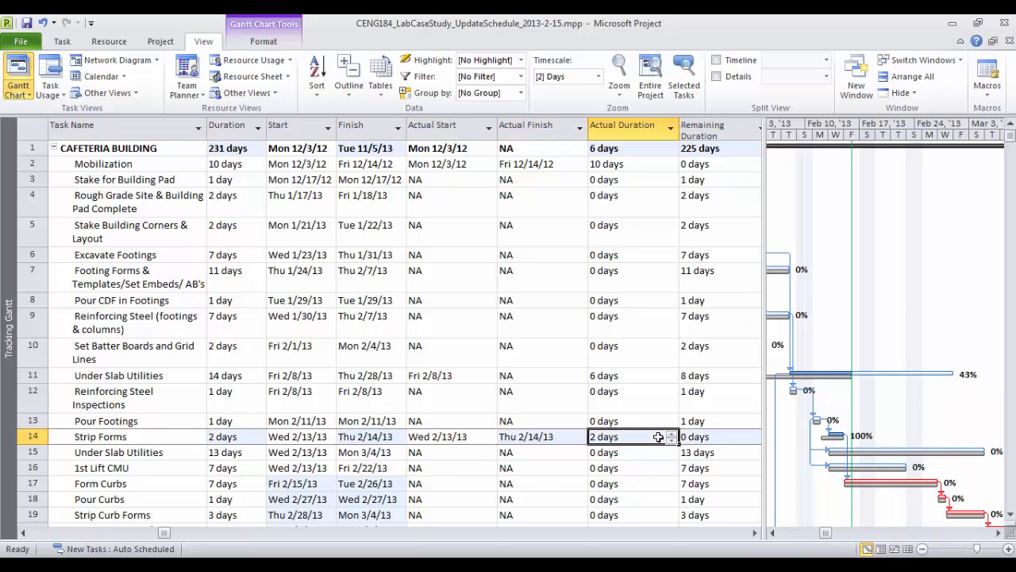
left_click(671, 433)
left_click(658, 466)
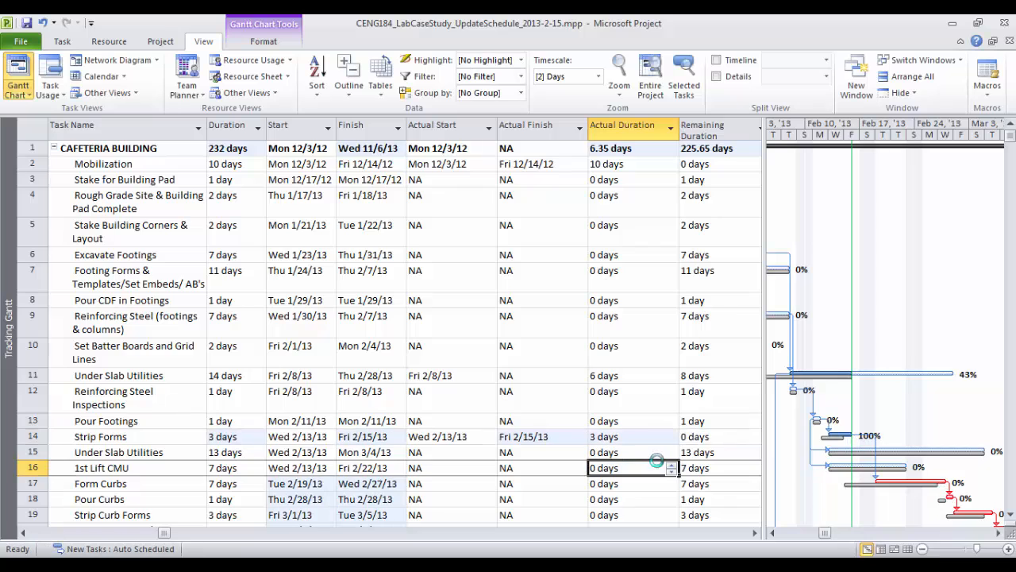
left_click(672, 450)
left_click(660, 439)
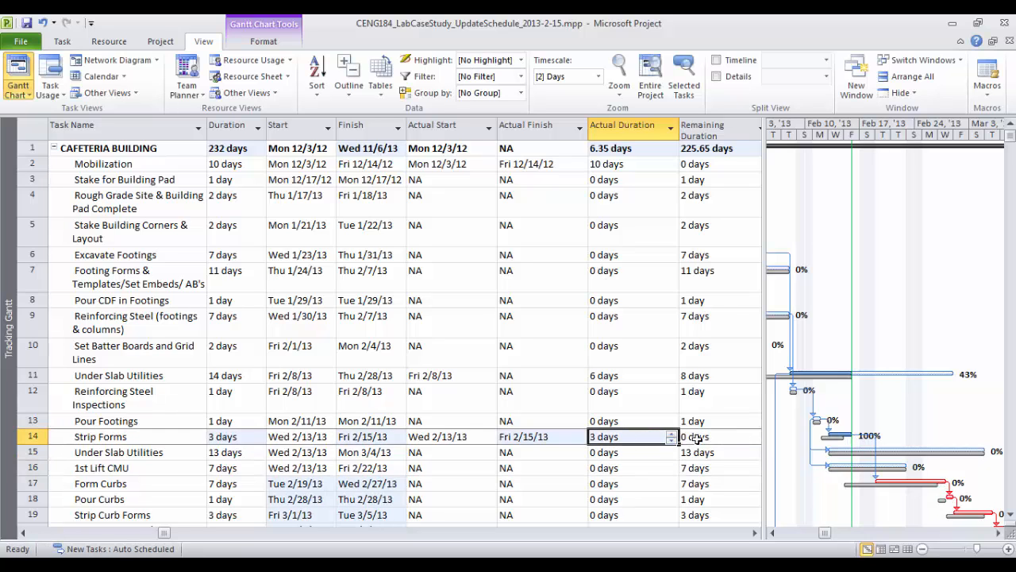
Set Strip Forms' remaining duration to 1 day and verify it is 75% complete
left_click(699, 438)
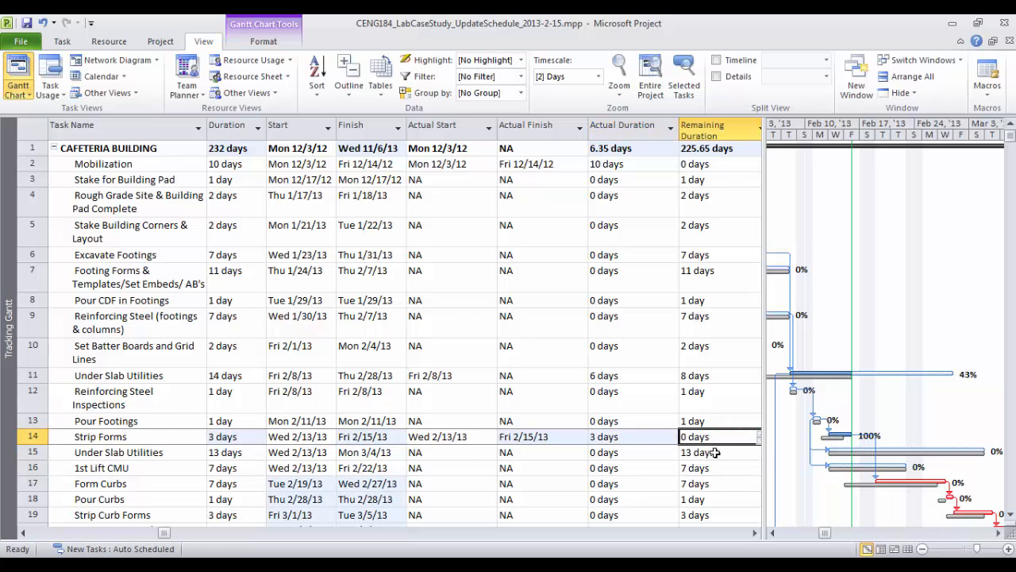
type("1")
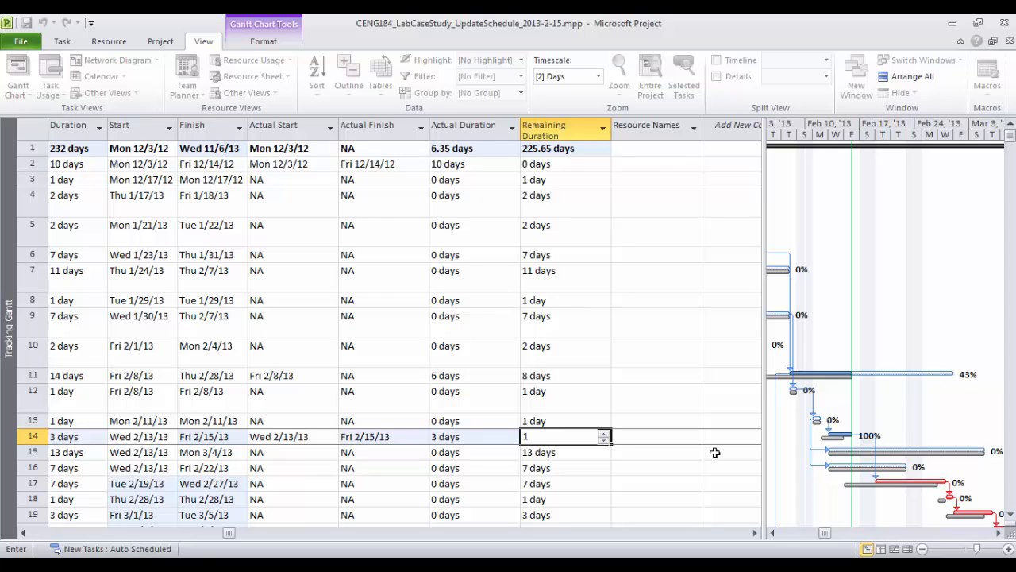
key("Return")
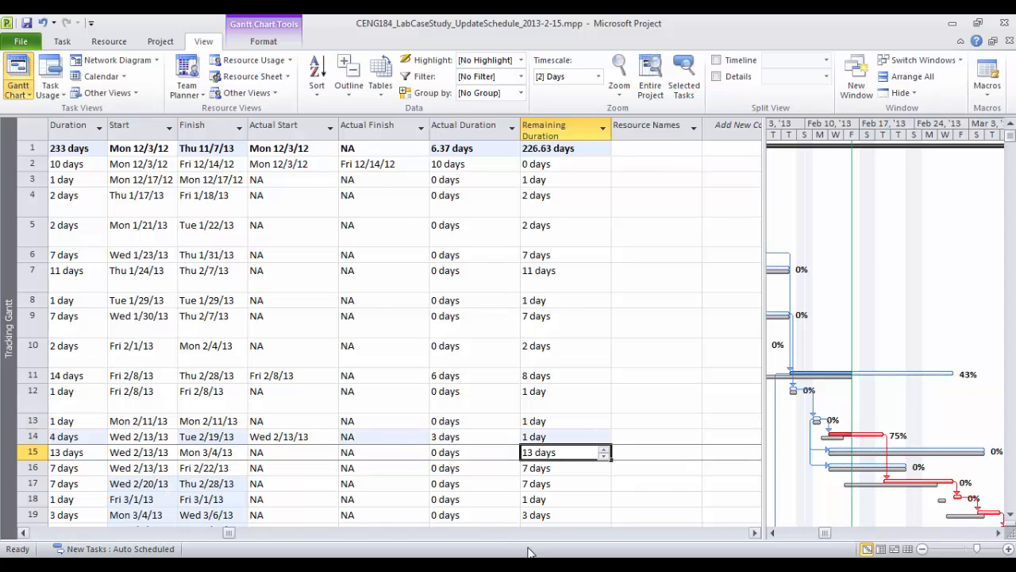
left_click(23, 533)
left_click(702, 436)
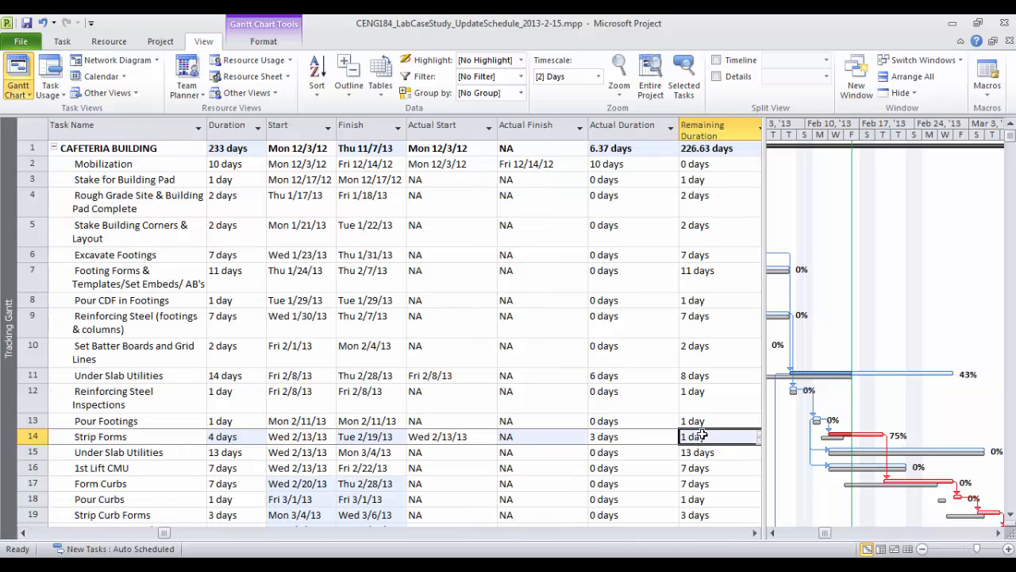
left_click(629, 435)
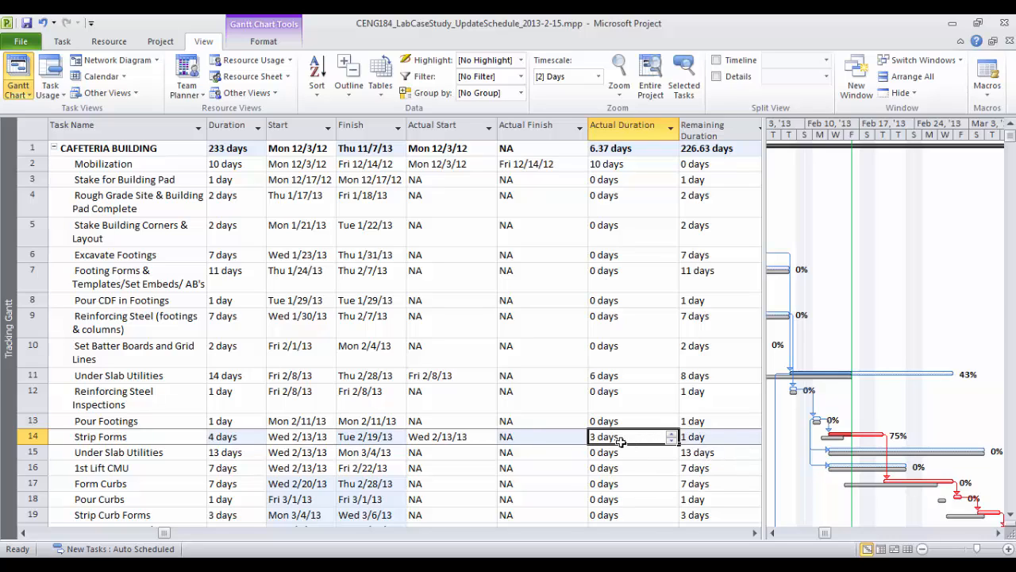
right_click(866, 433)
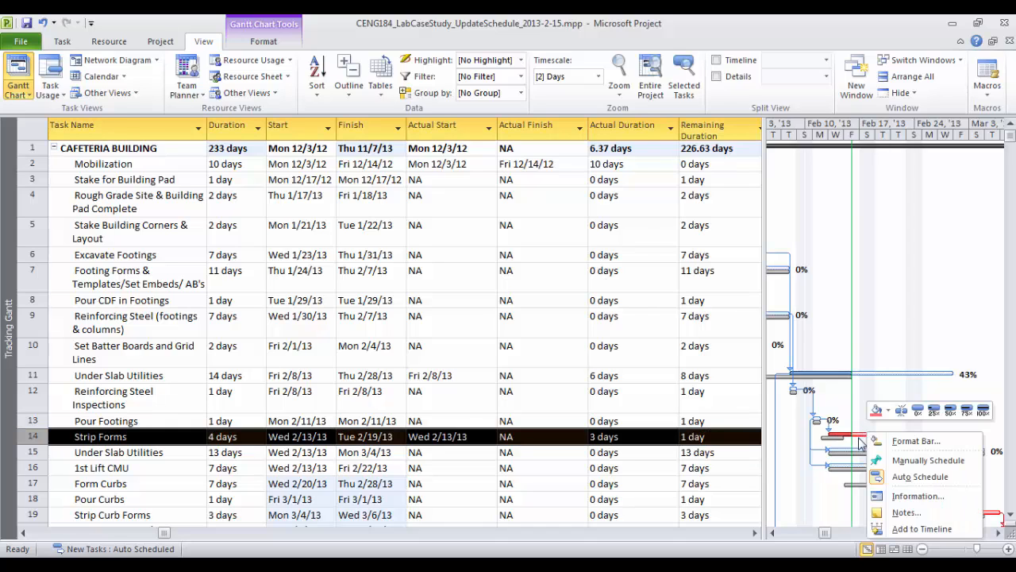
key("Escape")
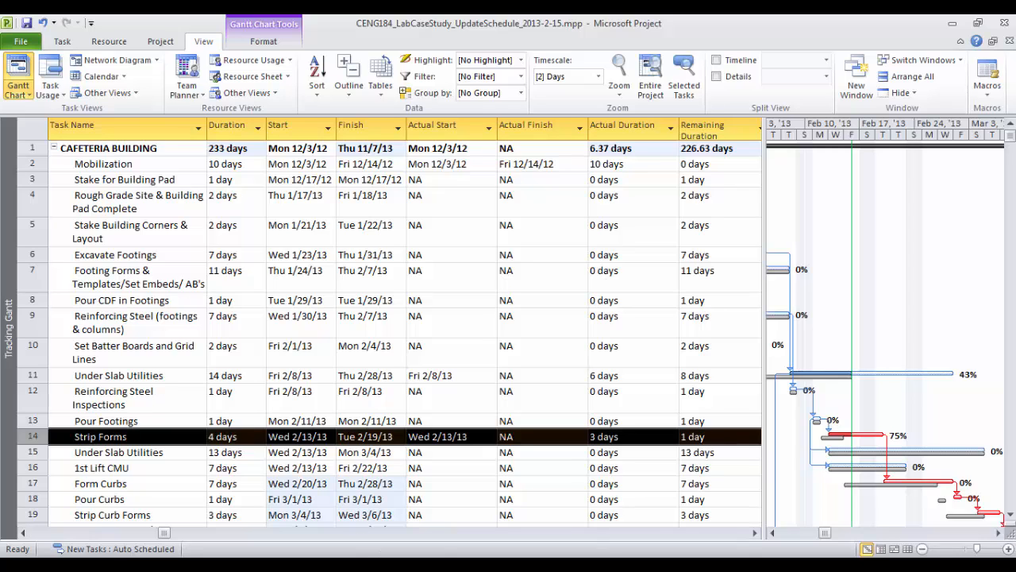
key("alt+Tab")
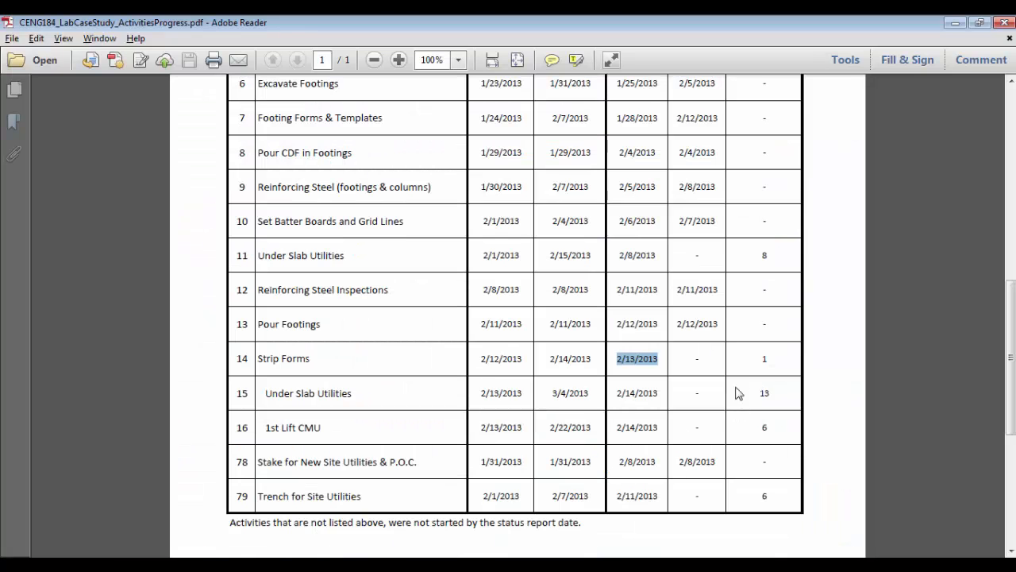
left_click(308, 399)
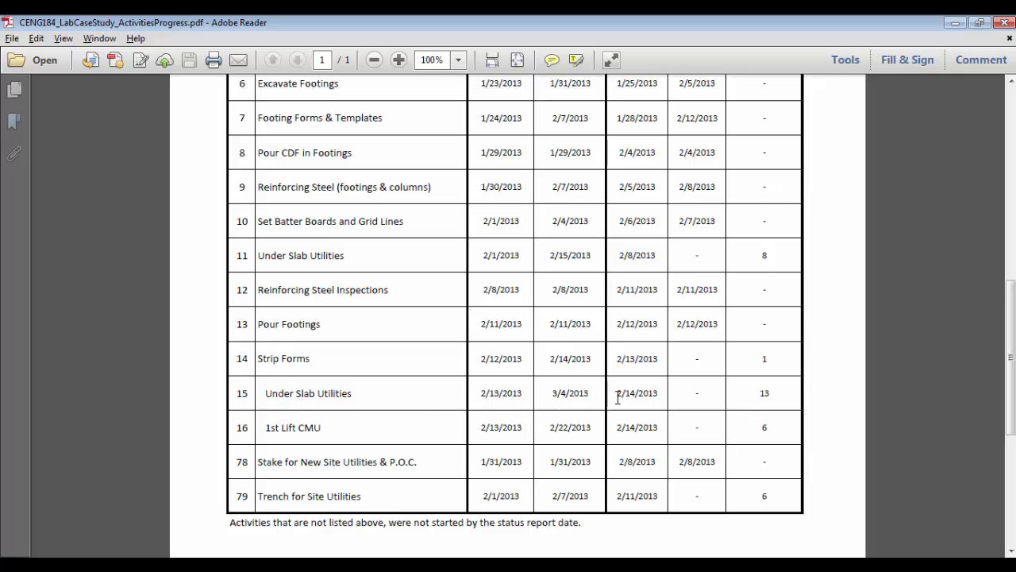
left_click_drag(617, 393, 659, 394)
key("ctrl+c")
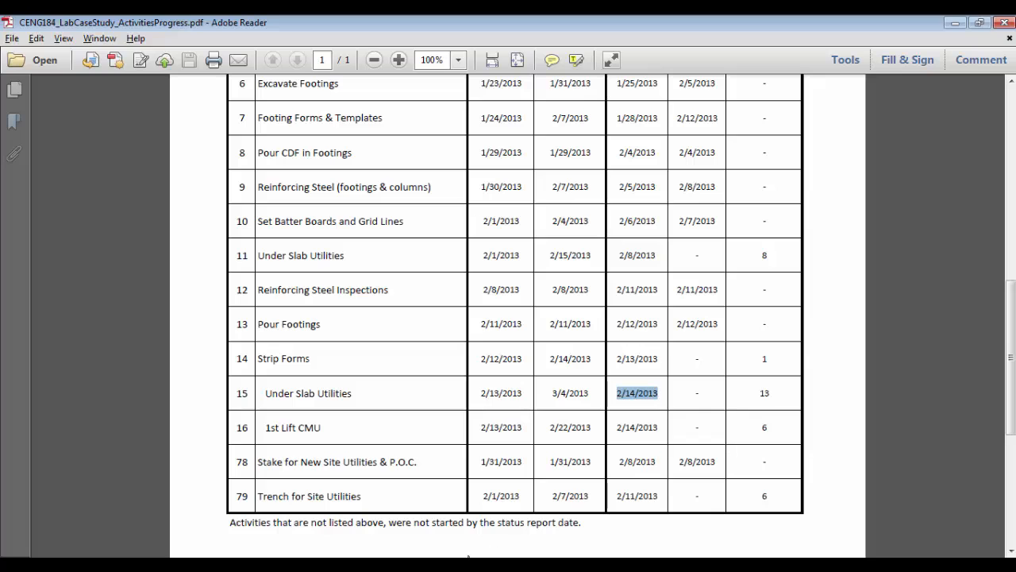
key("alt+Tab")
Give task 15 an actual start of 2/14/13 and an actual duration of 2 days
left_click(33, 451)
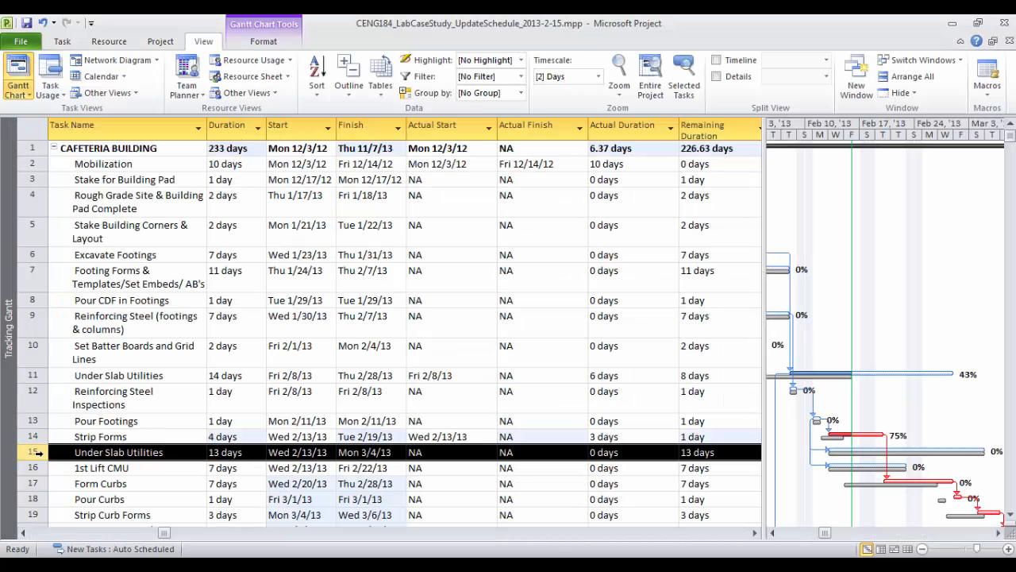
left_click(456, 458)
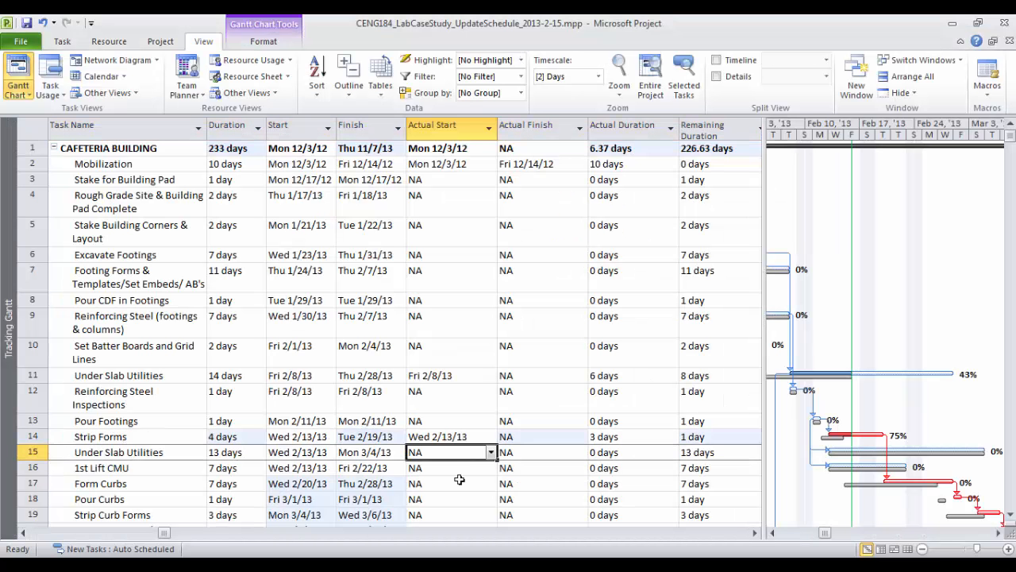
key("ctrl+v")
left_click(598, 454)
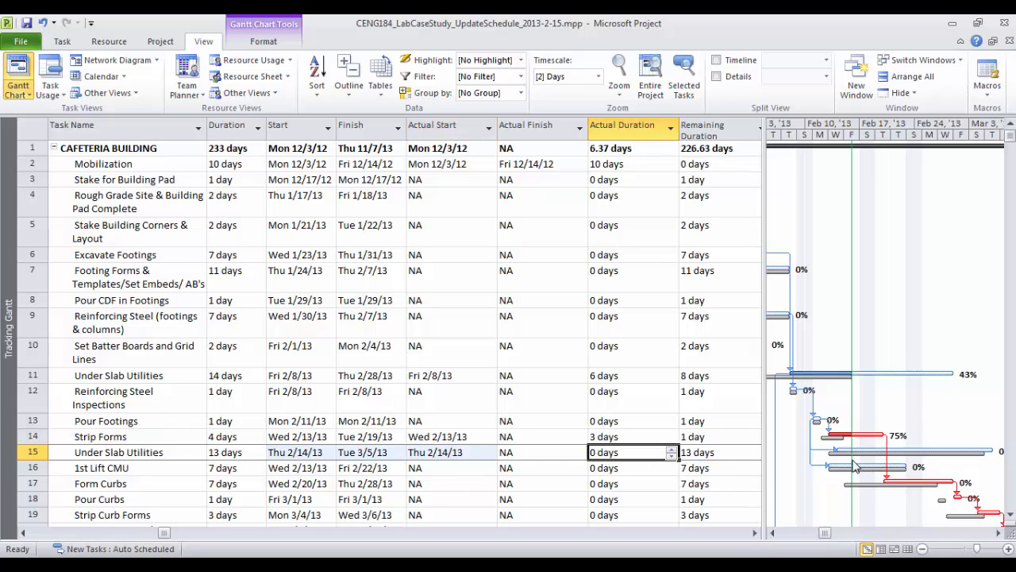
left_click(671, 450)
left_click(670, 450)
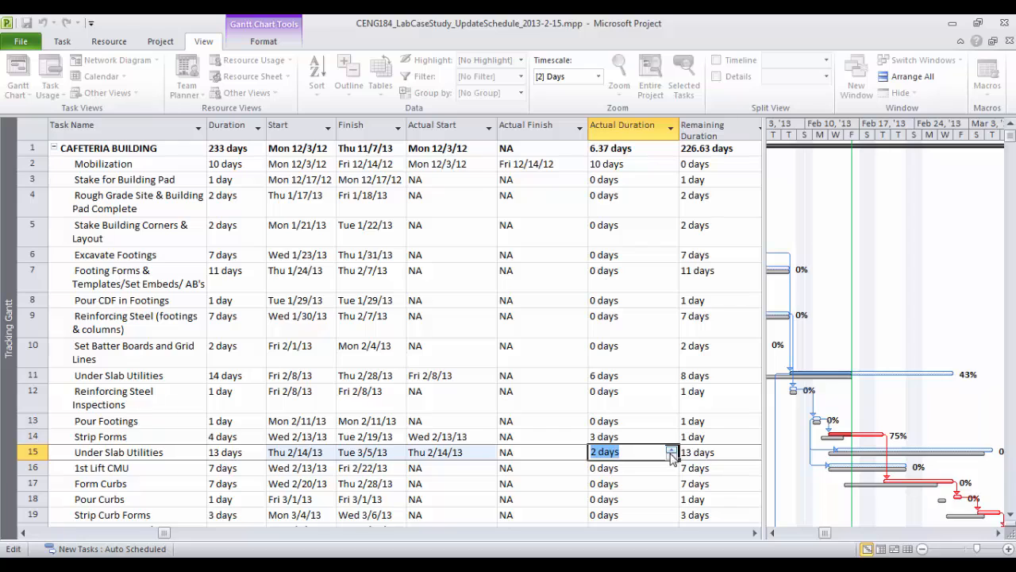
left_click(631, 483)
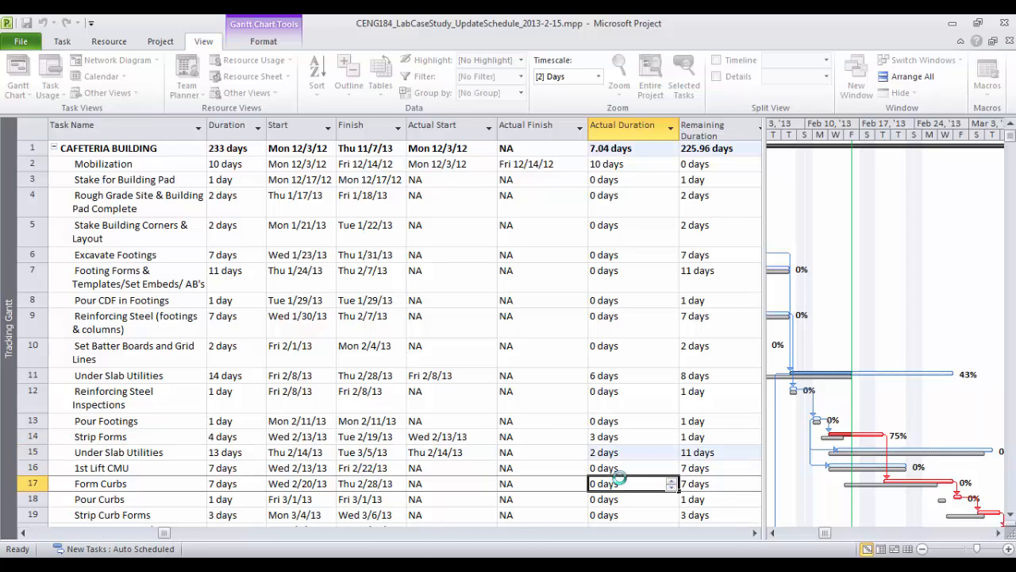
left_click(648, 456)
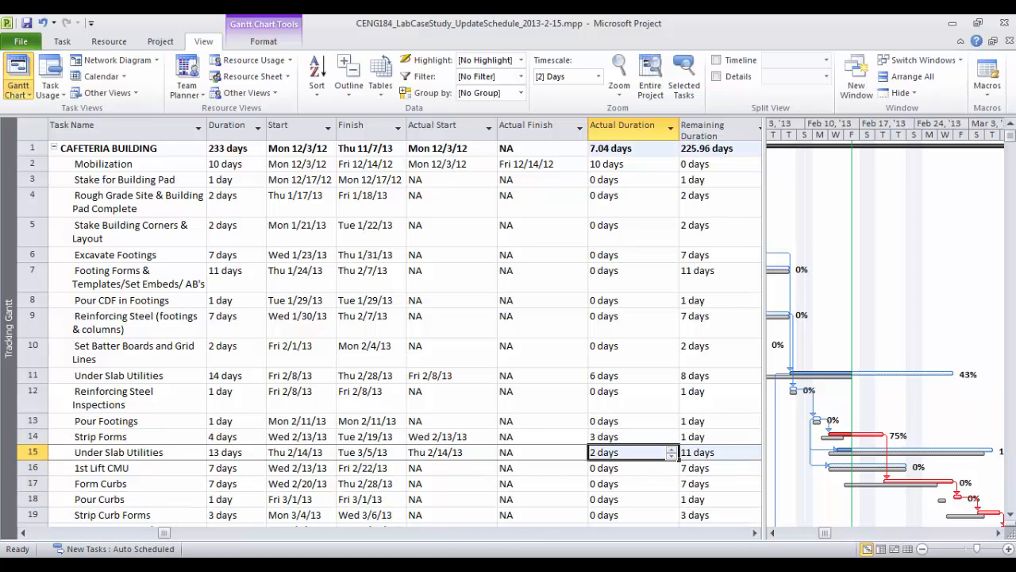
Set task 15's remaining duration to 13 days, making it 15 days long, then return to the site report
key("alt+Tab")
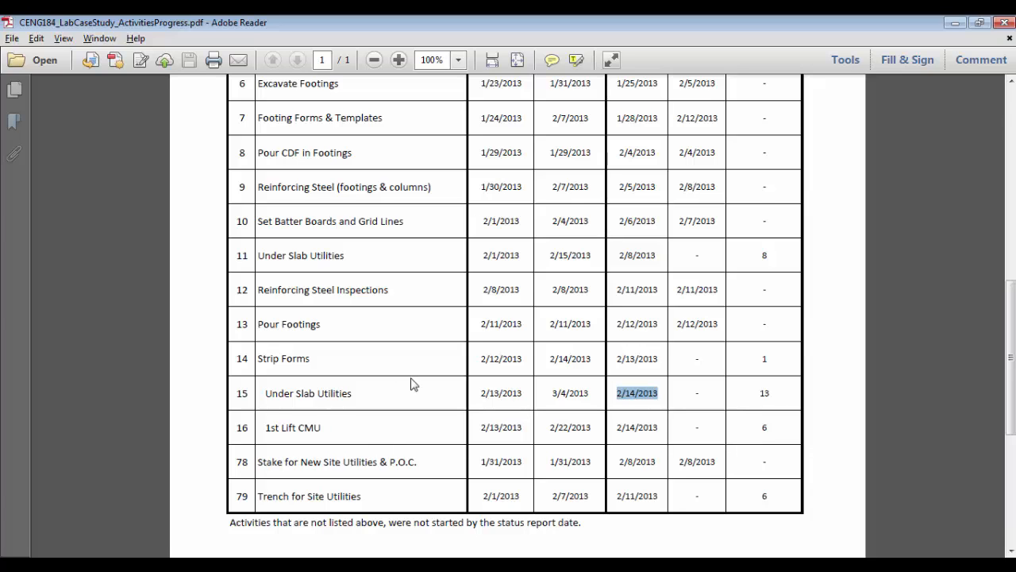
key("alt+Tab")
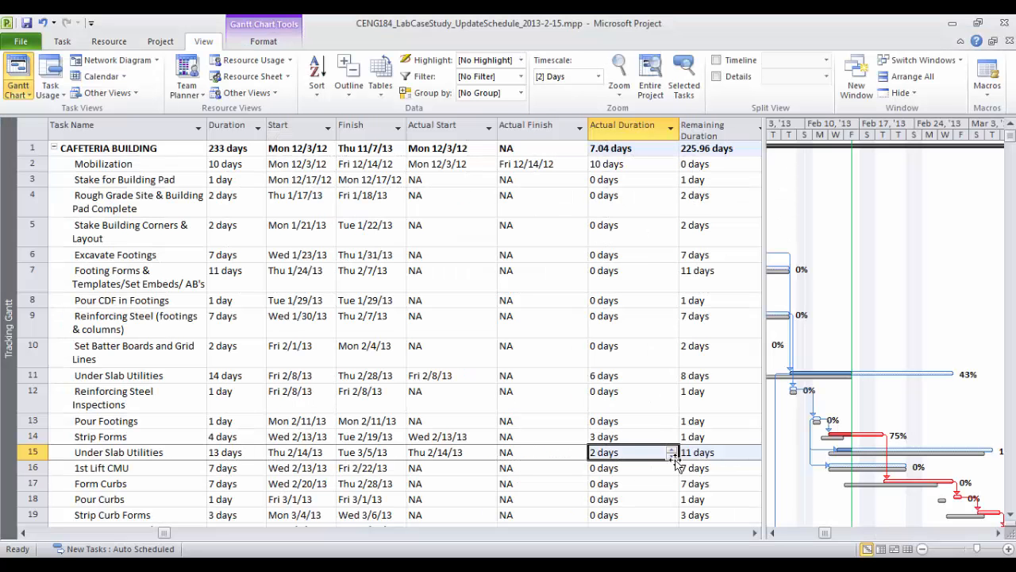
left_click(704, 451)
left_click(759, 448)
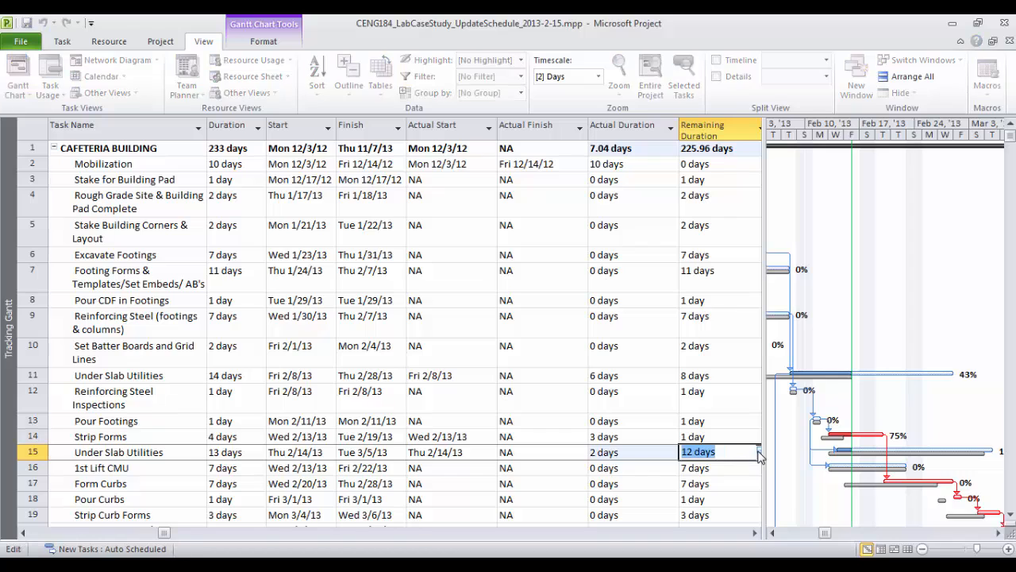
left_click(759, 449)
left_click(693, 485)
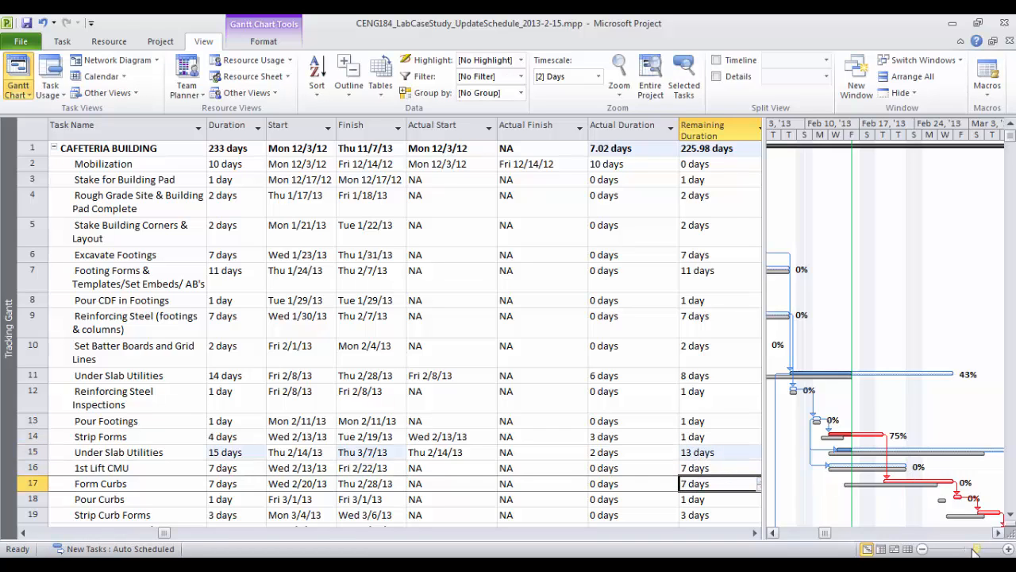
left_click(999, 533)
left_click(999, 533)
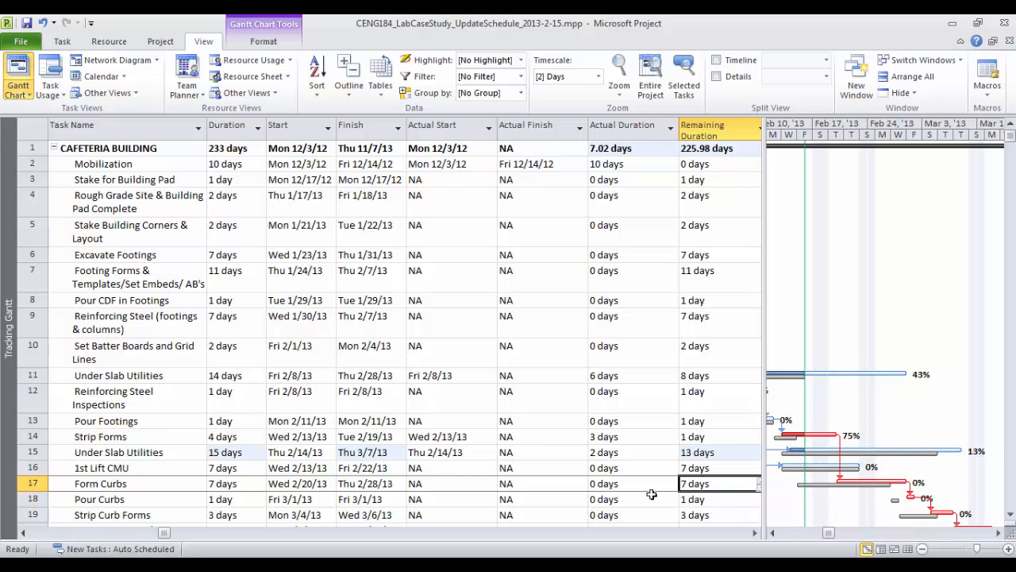
left_click(617, 452)
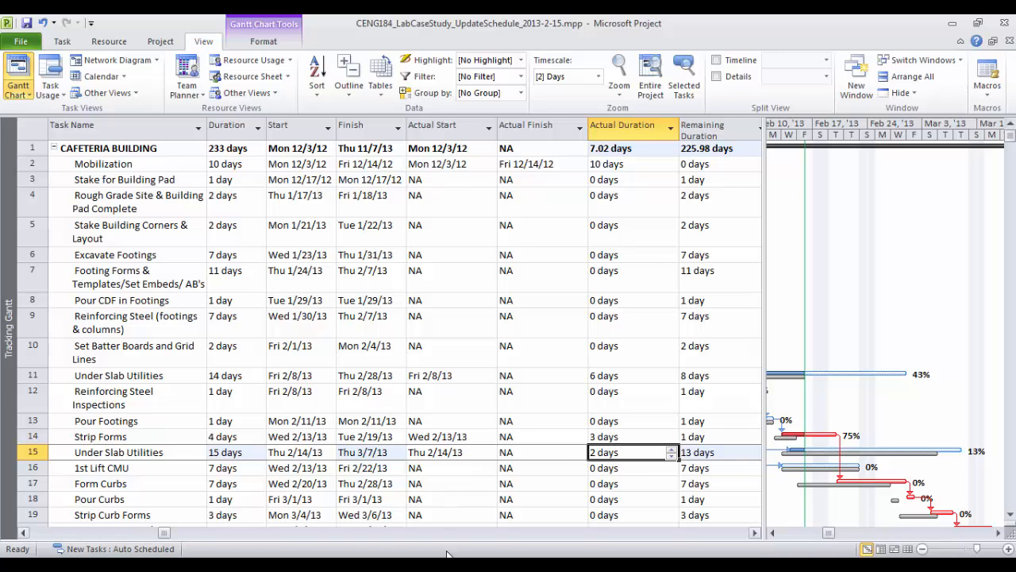
key("alt+Tab")
scroll(575, 350, "up", 5)
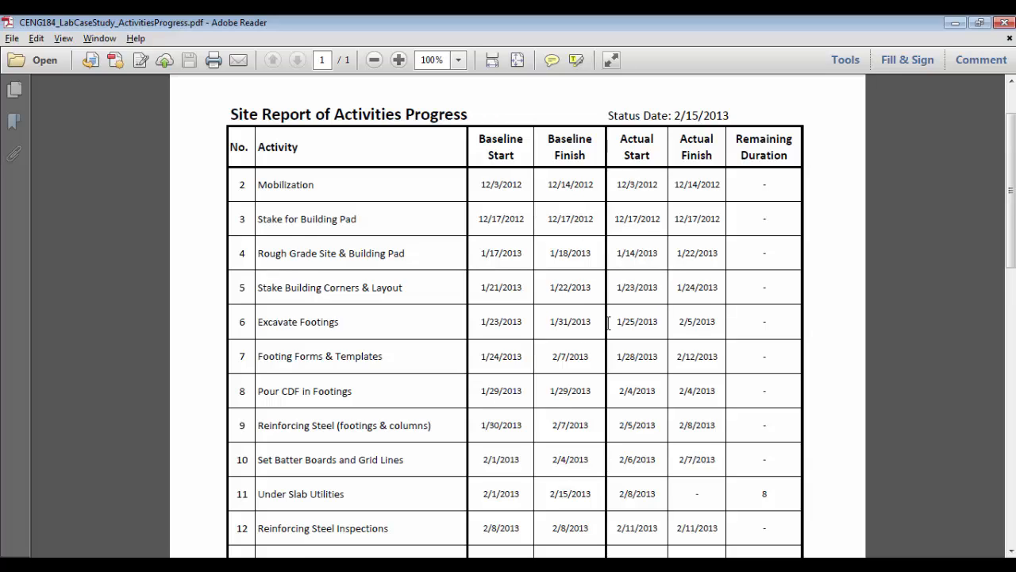
Scroll through the 2/15/2013 Site Report of Activities Progress in Adobe Reader
scroll(609, 321, "down", 1)
scroll(610, 321, "up", 2)
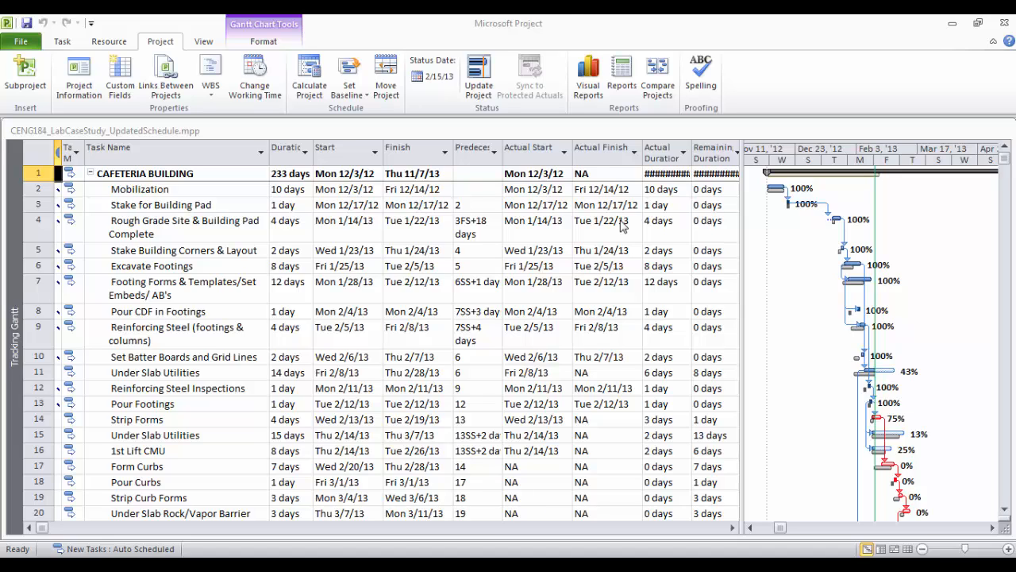
Maximize the UpdatedSchedule.mpp window and scan its Actual Start column, filled through 1st Lift CMU
left_click(576, 22)
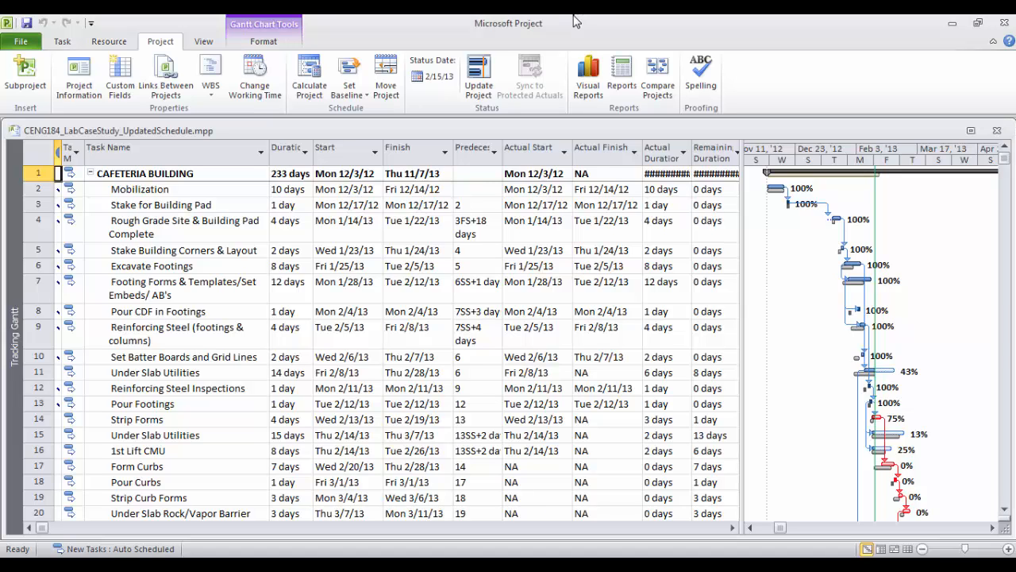
left_click(970, 130)
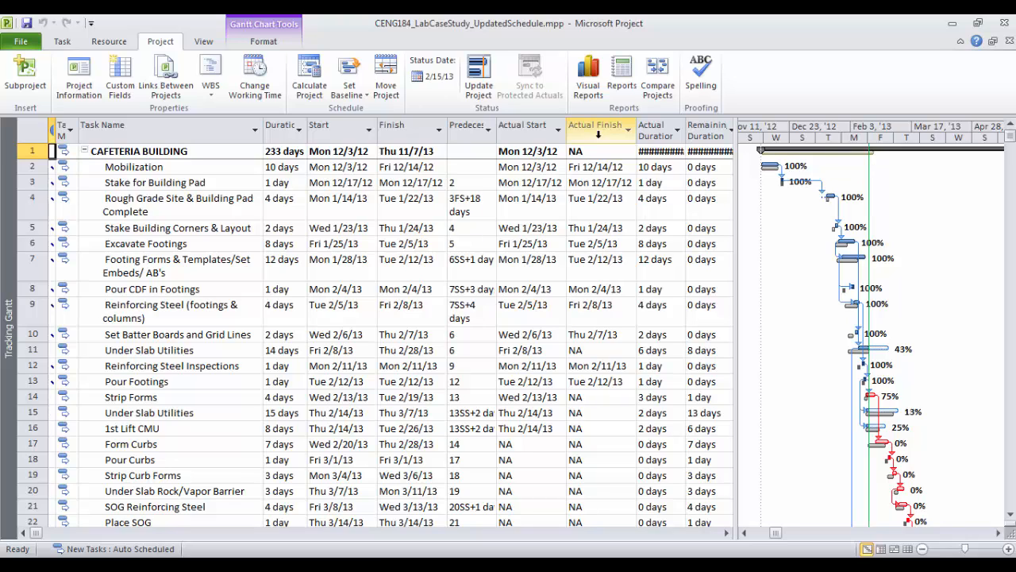
left_click(531, 130)
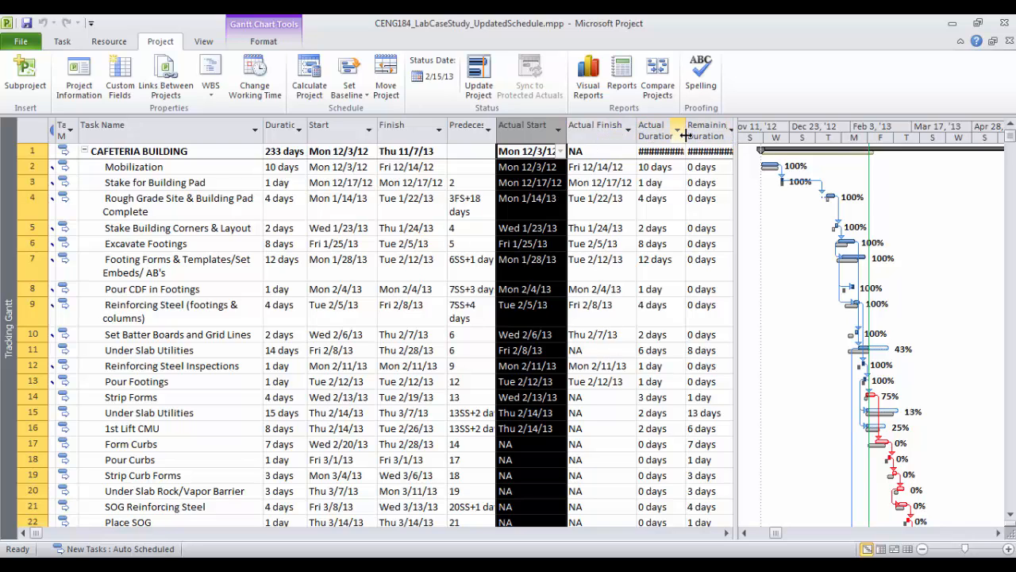
scroll(612, 345, "down", 4)
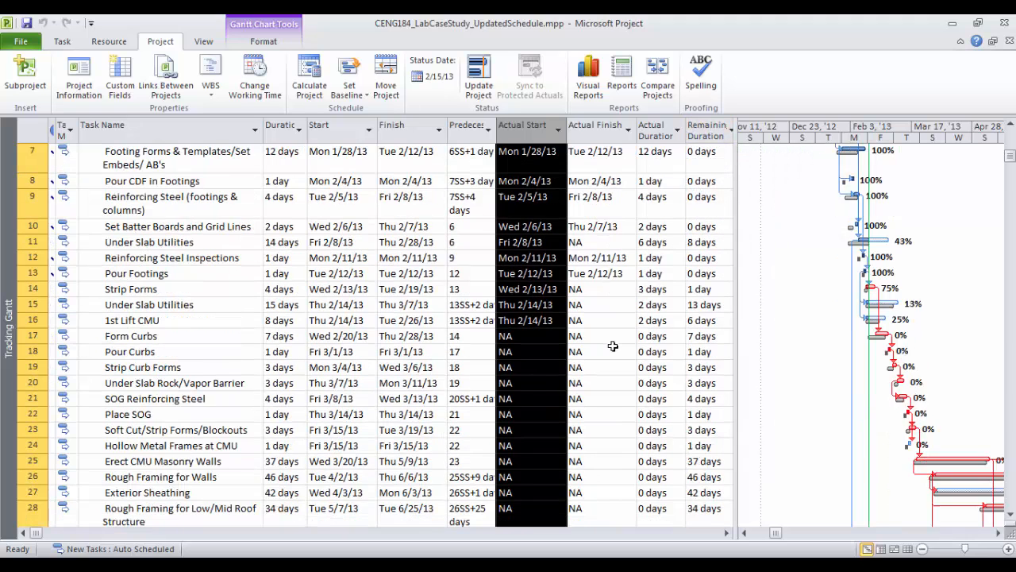
left_click(530, 239)
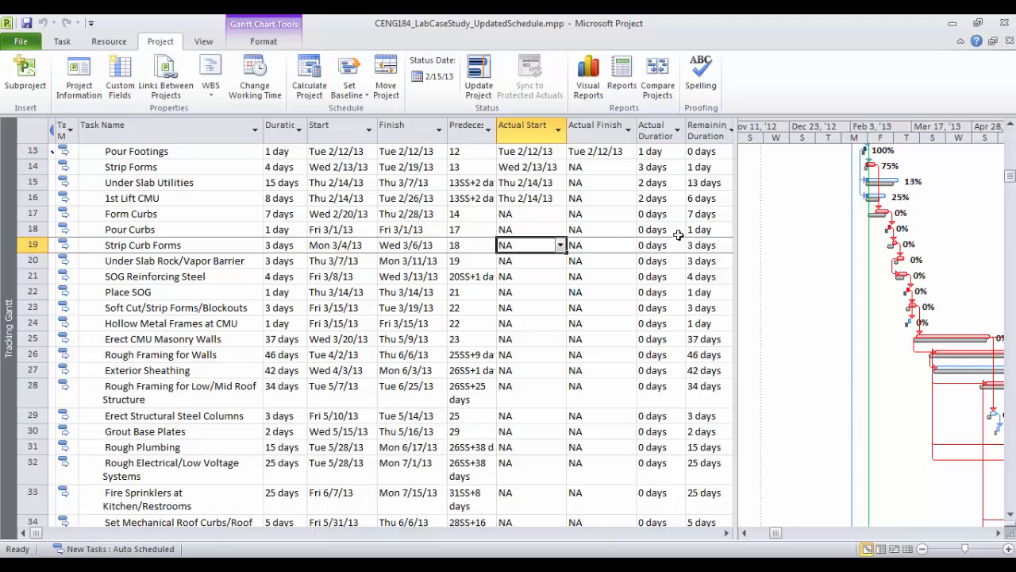
scroll(693, 305, "up", 4)
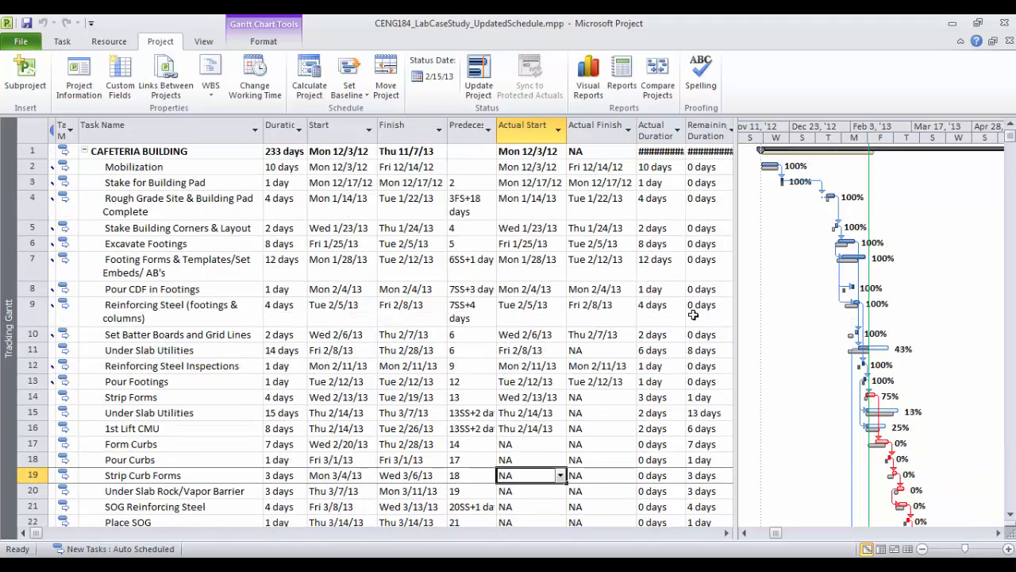
scroll(697, 314, "down", 5)
scroll(887, 332, "down", 5)
scroll(887, 329, "up", 10)
Zoom the Gantt chart to show the Entire Project timeline
left_click(264, 40)
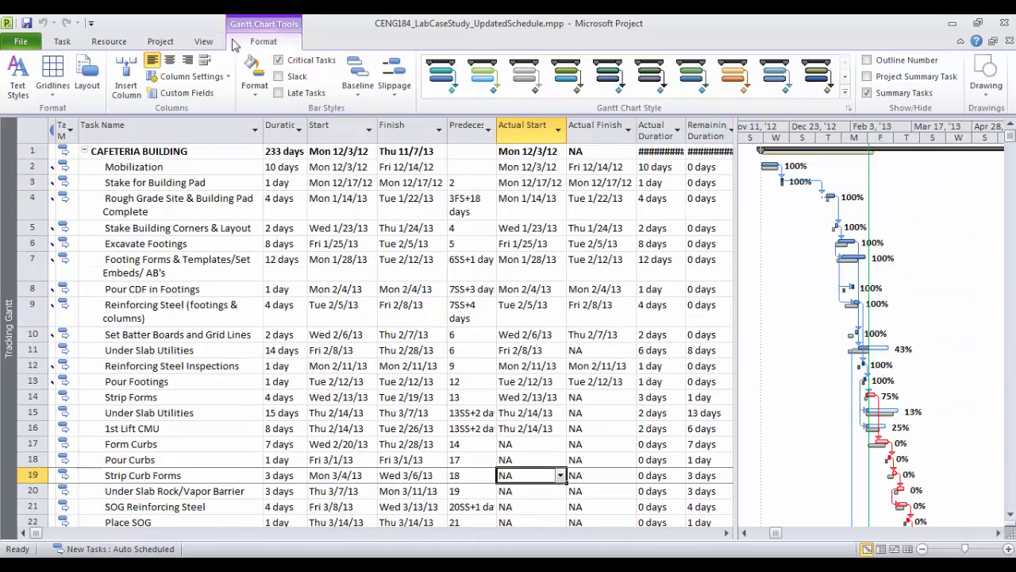
left_click(203, 41)
left_click(650, 80)
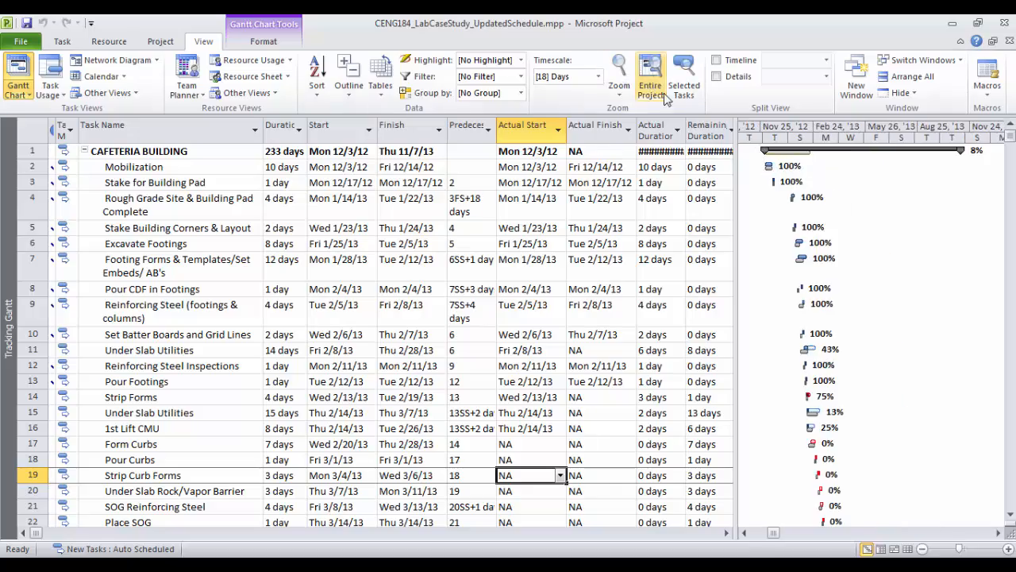
scroll(871, 311, "down", 1)
scroll(871, 311, "down", 20)
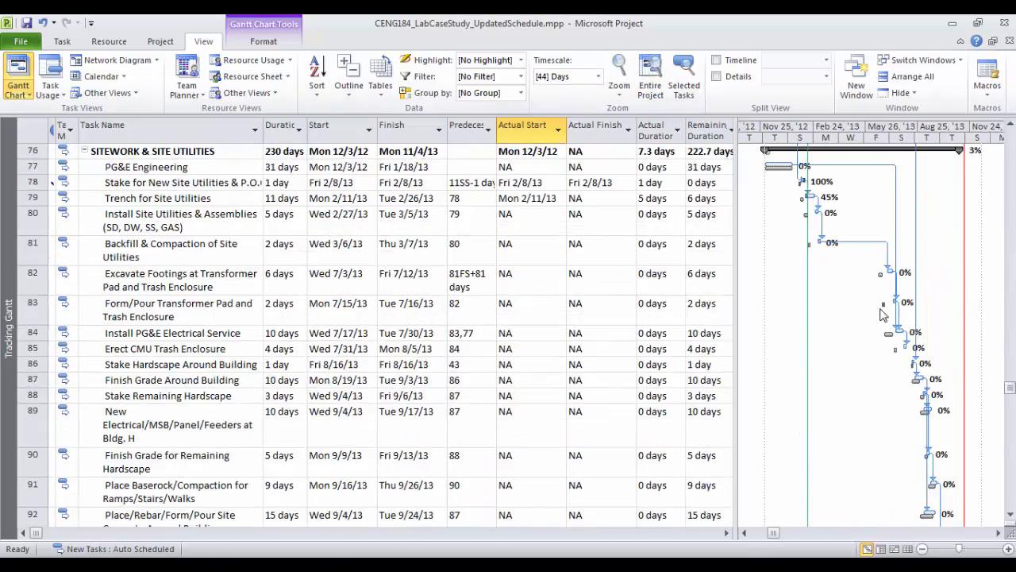
scroll(882, 316, "down", 2)
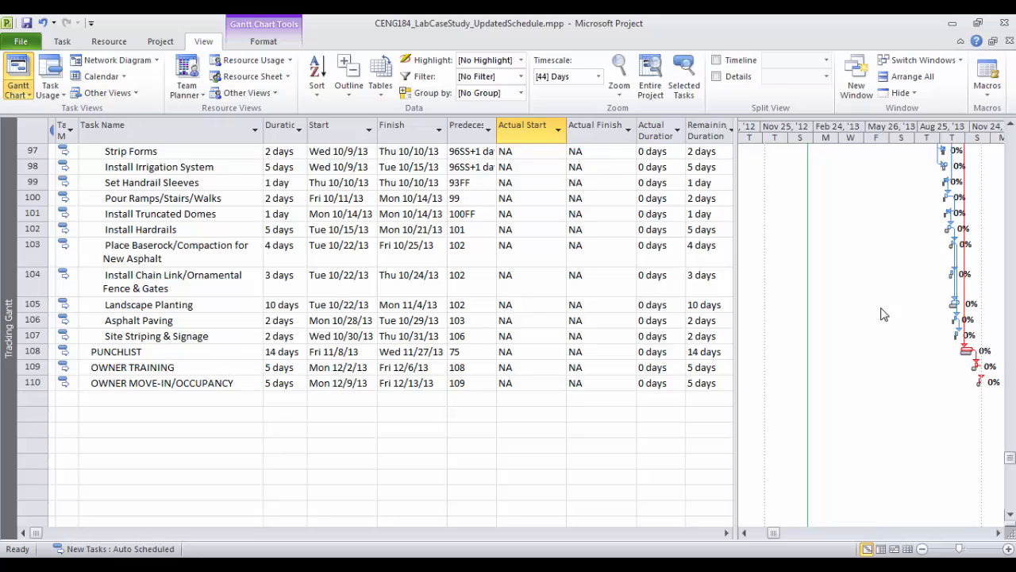
Scroll the task list through all 110 tasks and back
scroll(883, 316, "up", 3)
scroll(883, 318, "down", 3)
scroll(884, 317, "up", 11)
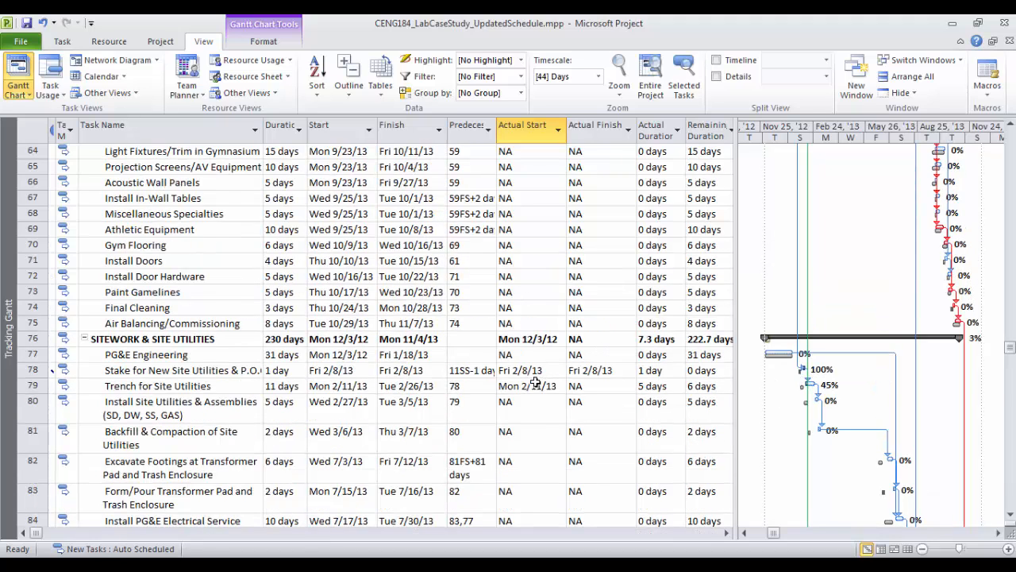
scroll(566, 347, "up", 15)
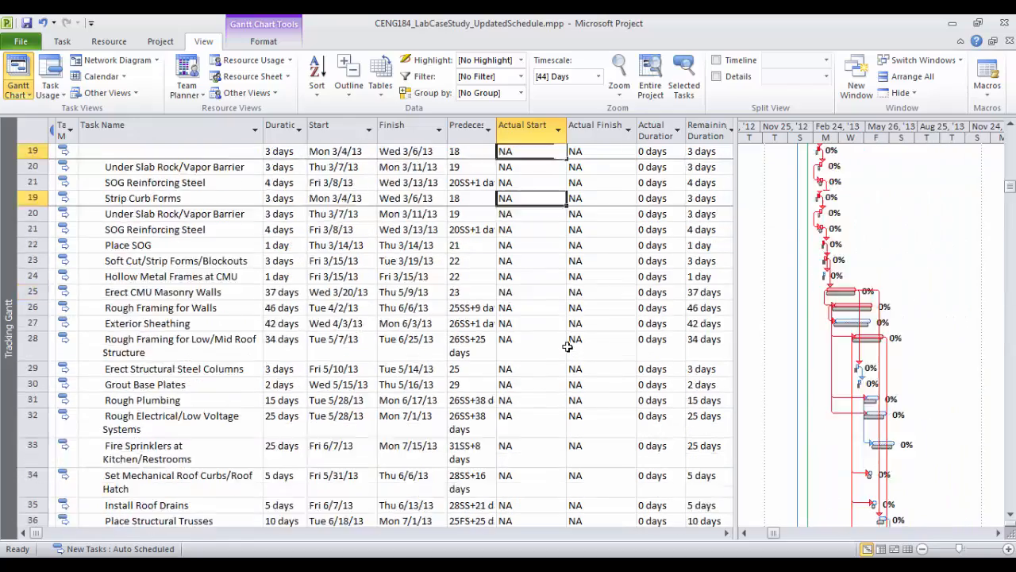
scroll(567, 347, "up", 6)
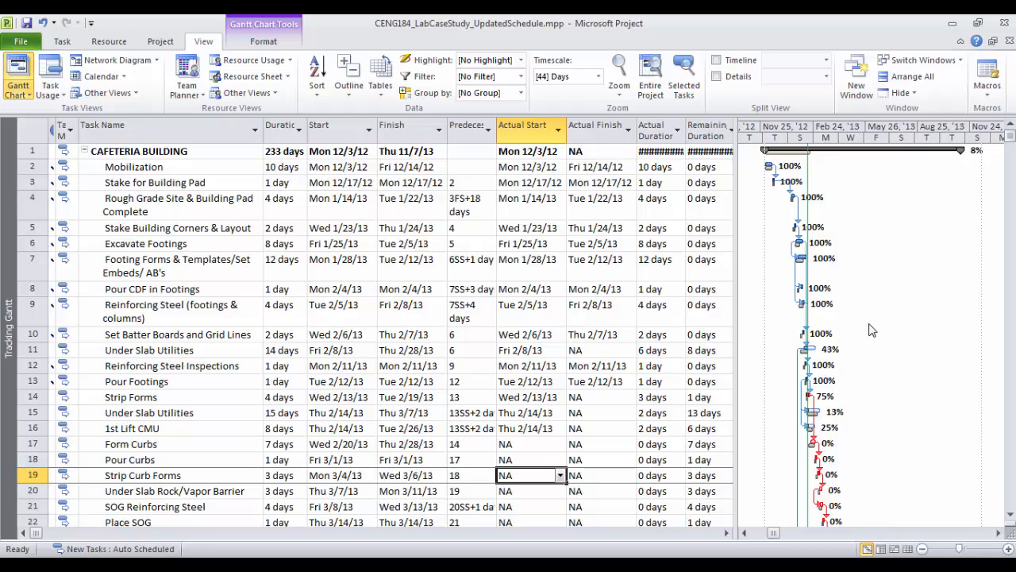
scroll(871, 327, "down", 9)
scroll(870, 327, "down", 10)
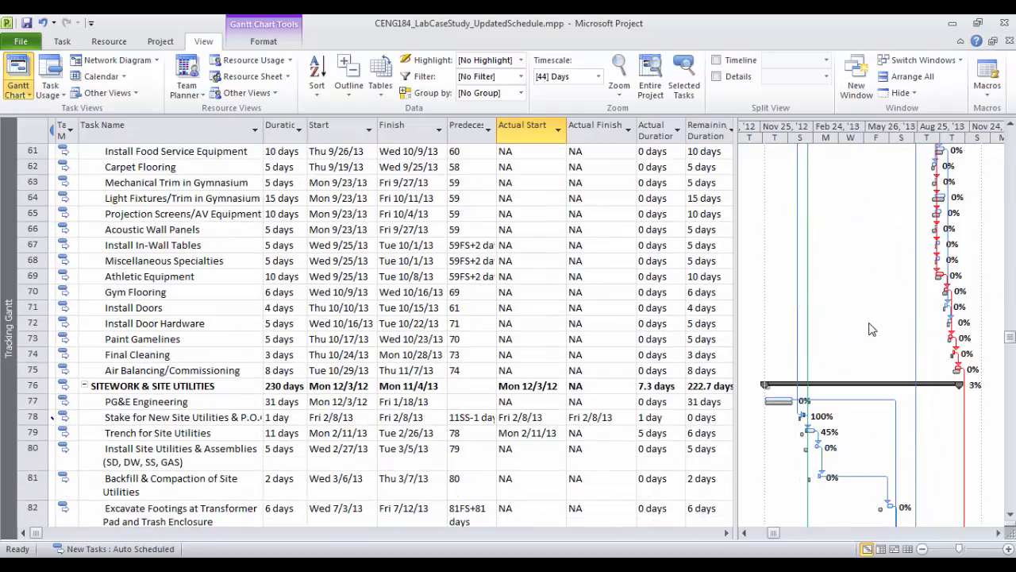
scroll(871, 328, "down", 9)
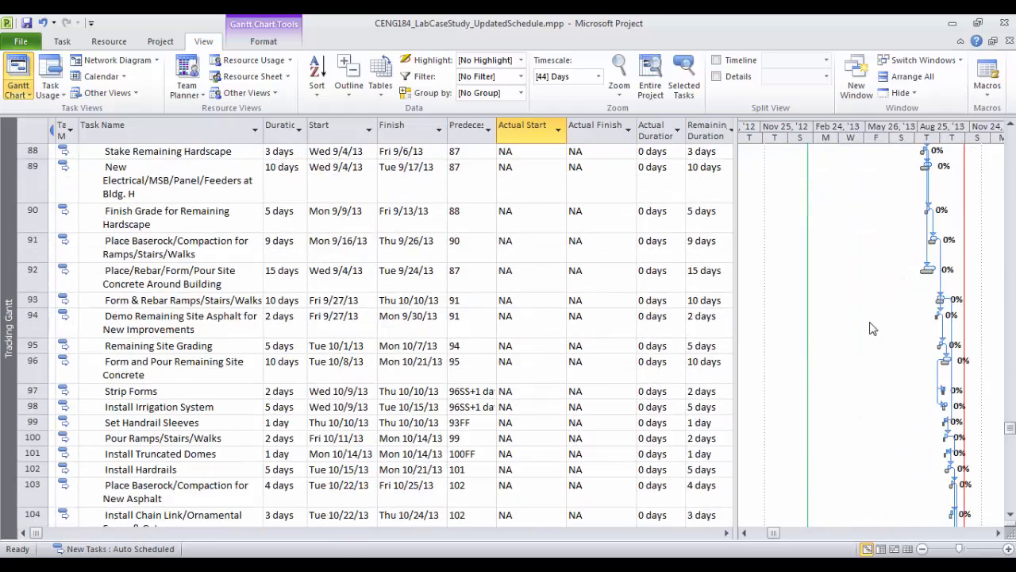
scroll(870, 328, "up", 20)
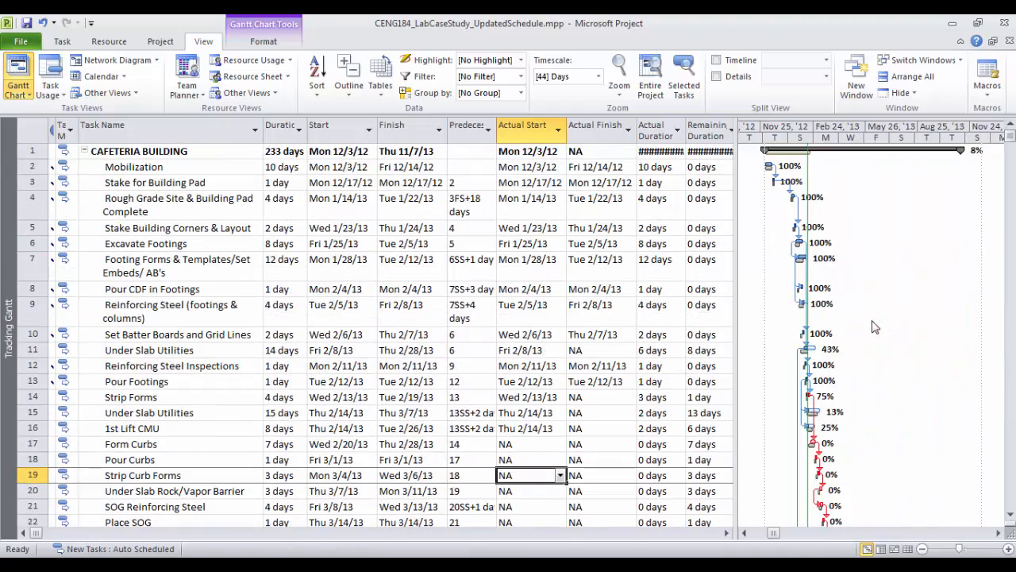
left_click(159, 41)
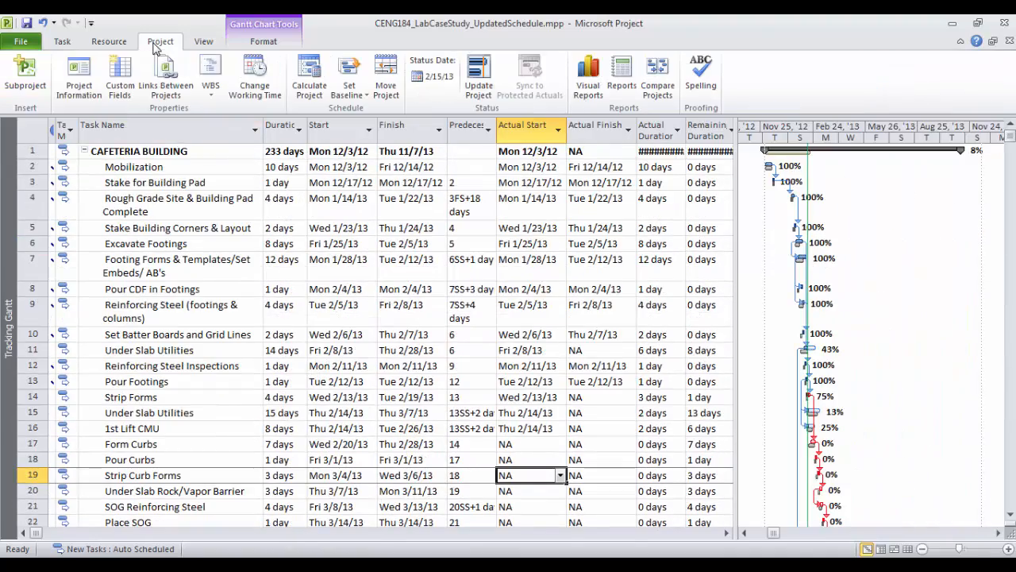
left_click(79, 79)
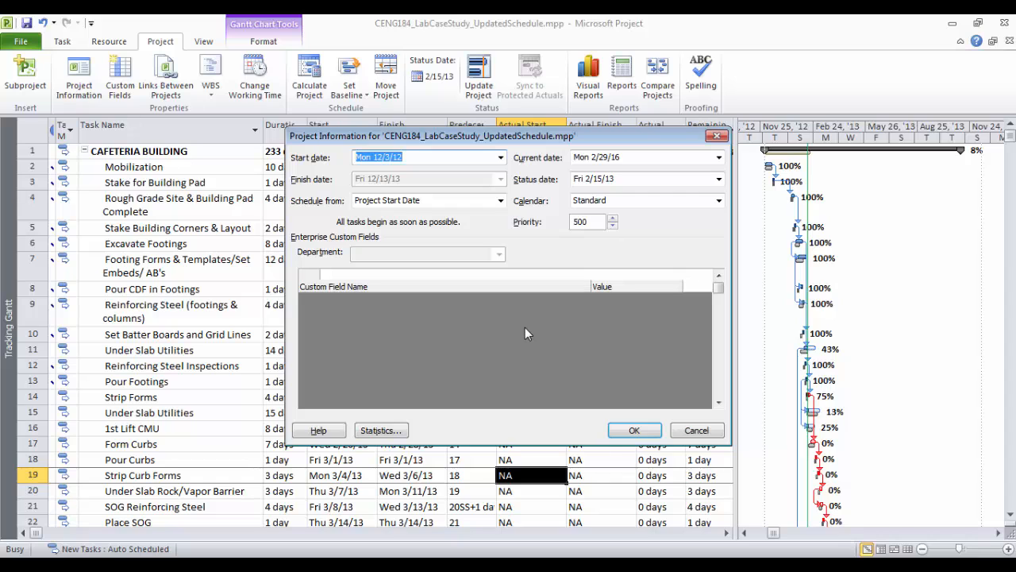
left_click(381, 430)
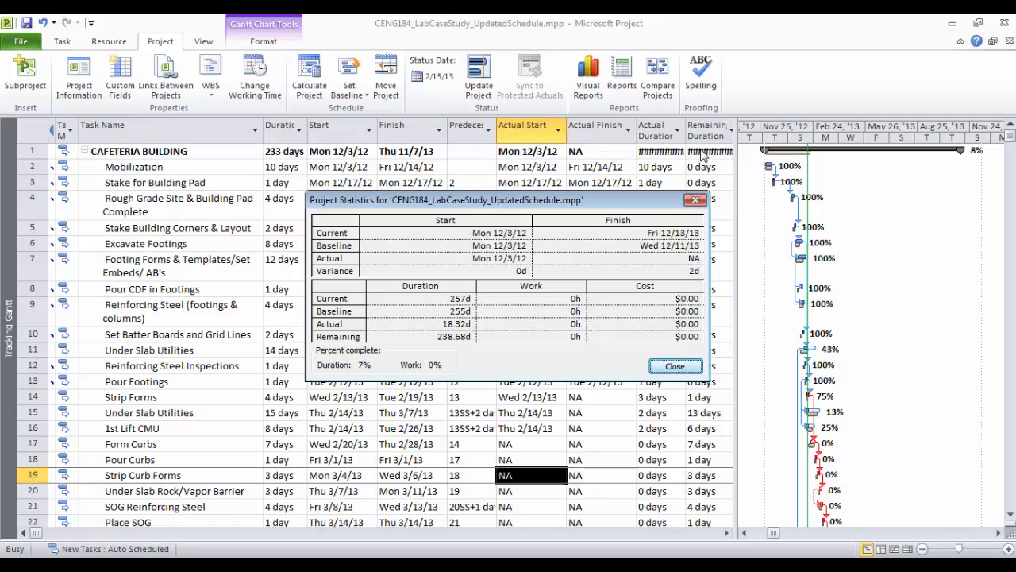
left_click(681, 364)
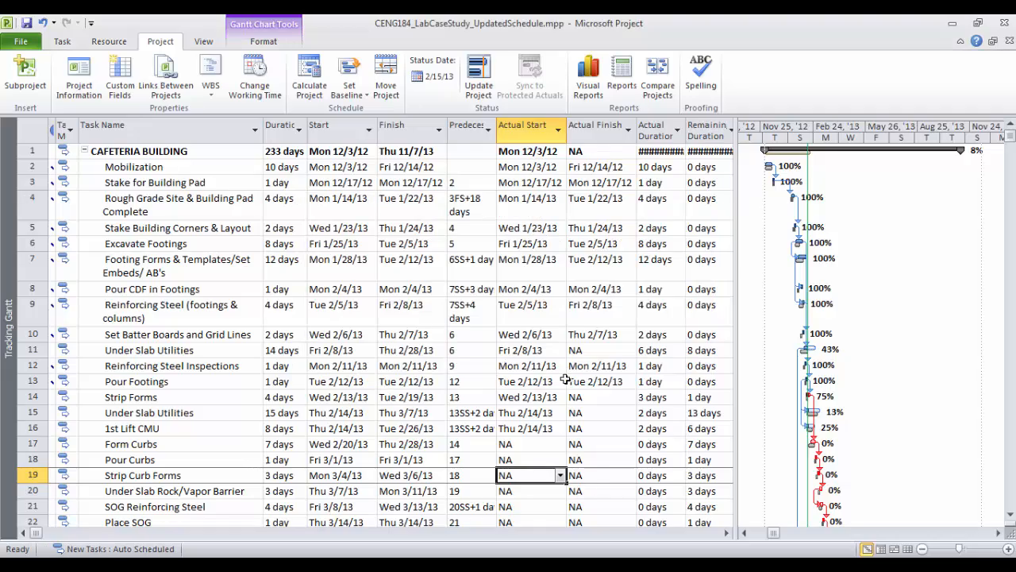
scroll(565, 379, "down", 7)
scroll(567, 380, "up", 7)
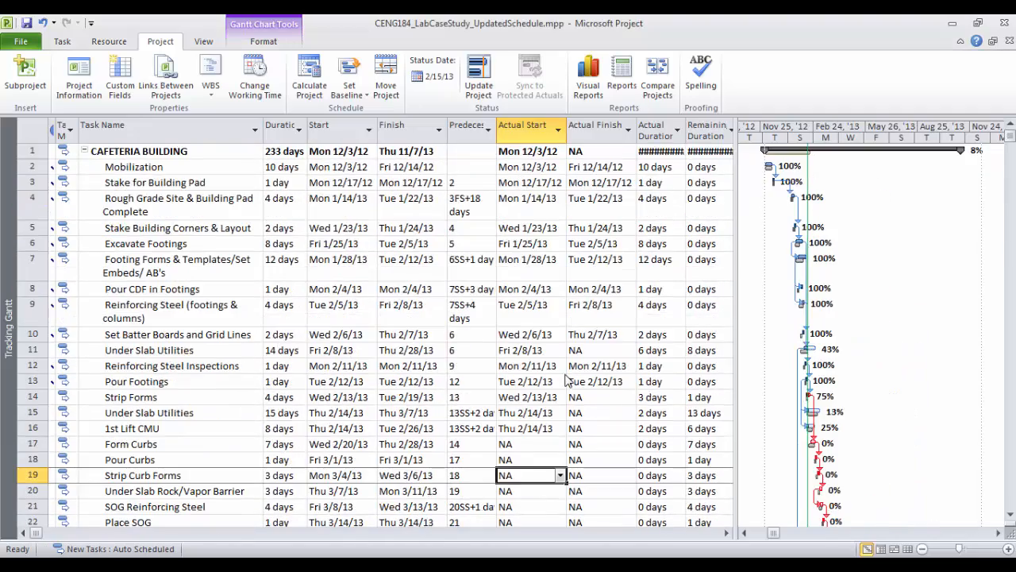